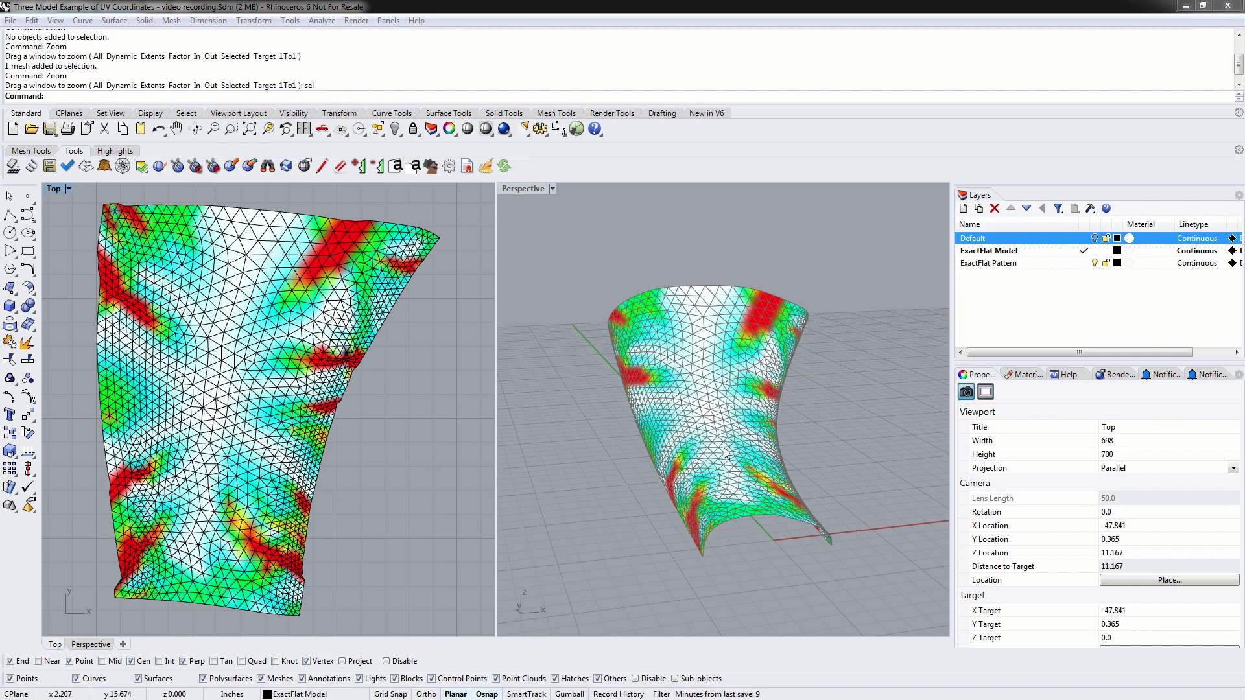
- Move the flat pattern mesh slightly up and to the right in the Top view
mouse_move(745, 506)
right_mouse_down()
mouse_move(778, 449)
mouse_move(742, 497)
right_mouse_up()
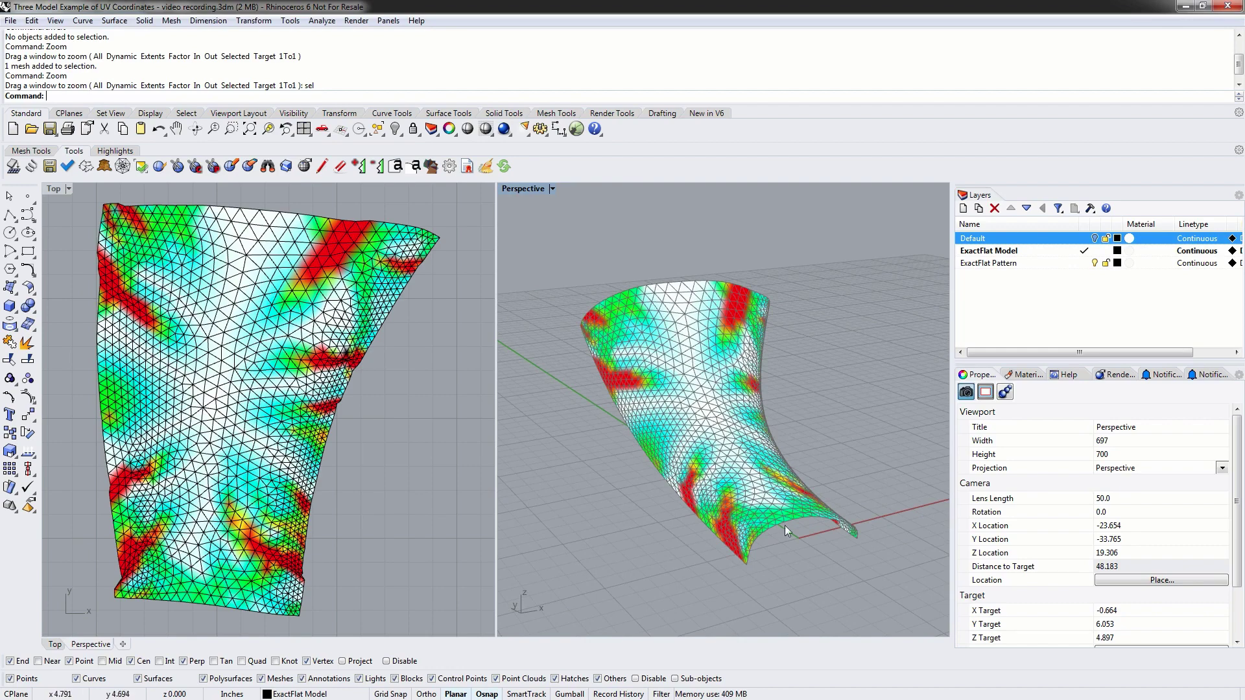
left_click_drag(291, 325, 306, 317)
mouse_move(671, 415)
right_mouse_down()
mouse_move(674, 436)
mouse_move(688, 429)
right_mouse_up()
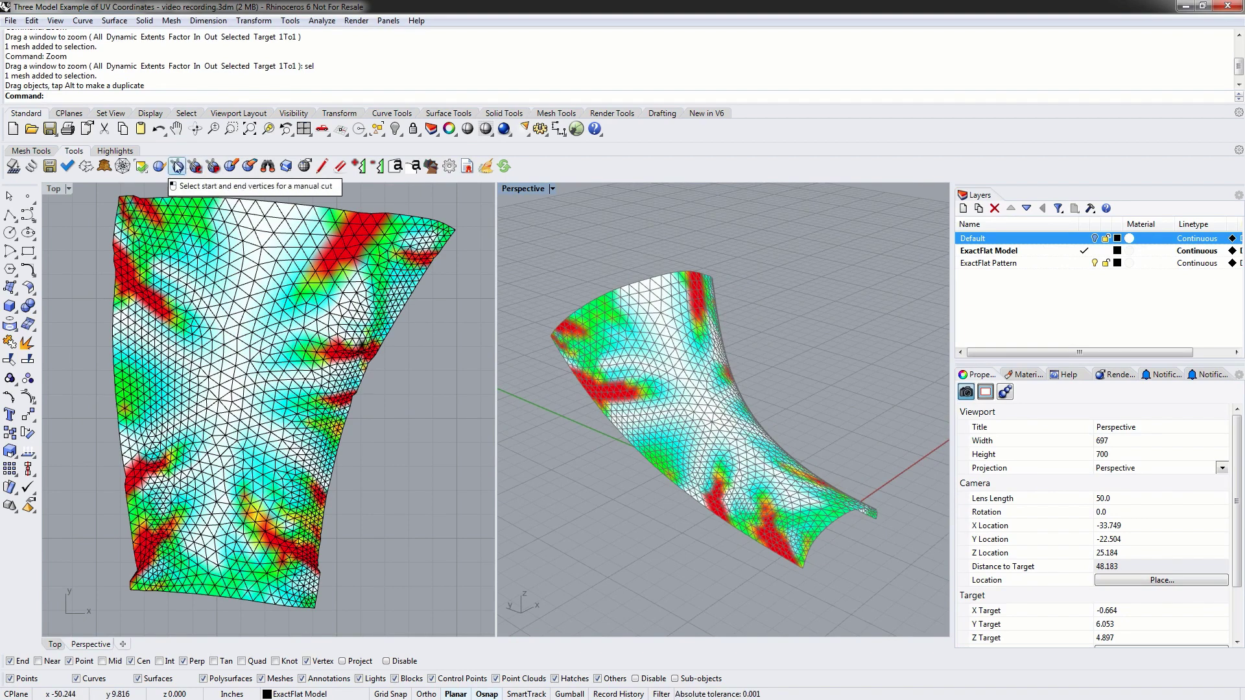
- Make a manual vertex-to-vertex cut across the lower part of the 3D model and pull the lower flat pattern piece away
left_click(177, 167)
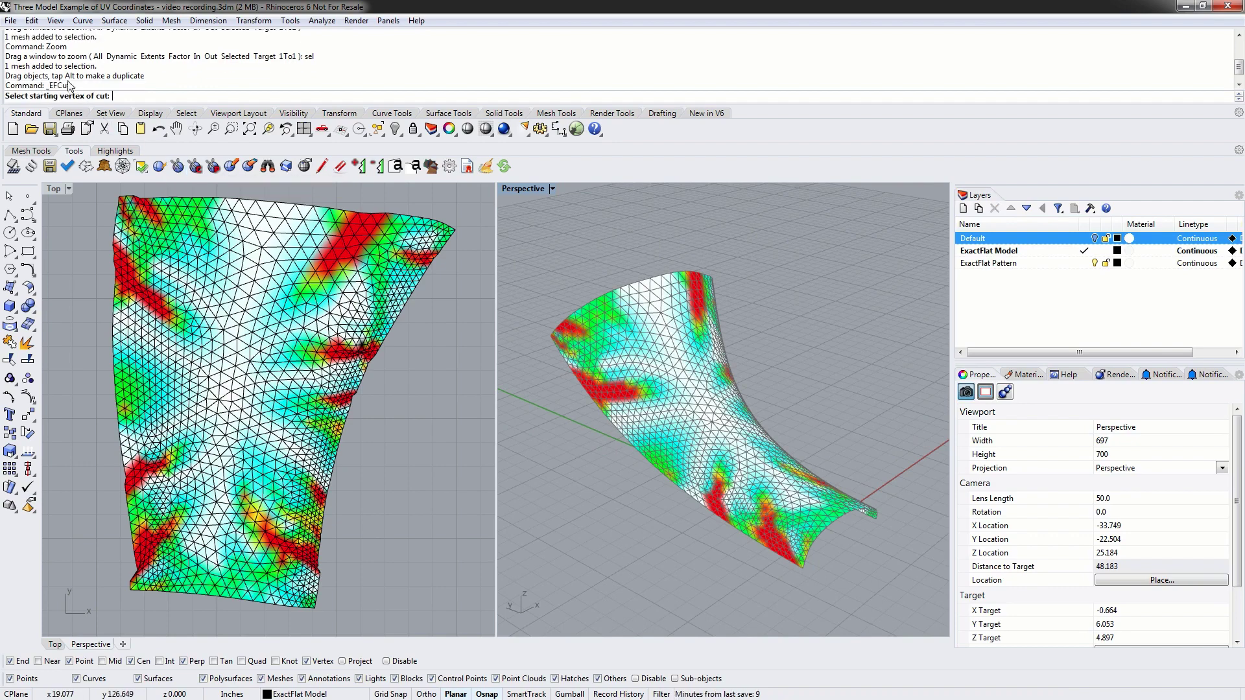
right_click_drag(784, 493, 745, 511)
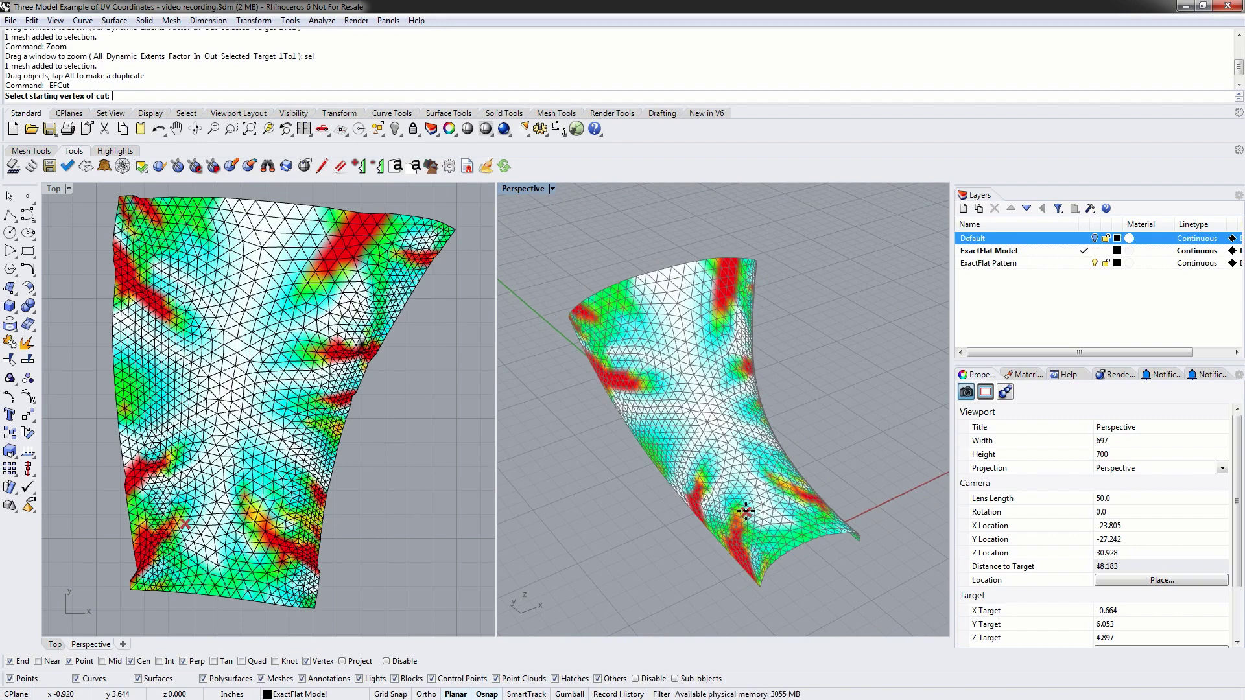
right_click_drag(659, 504, 710, 462)
scroll(721, 488, "up", 3)
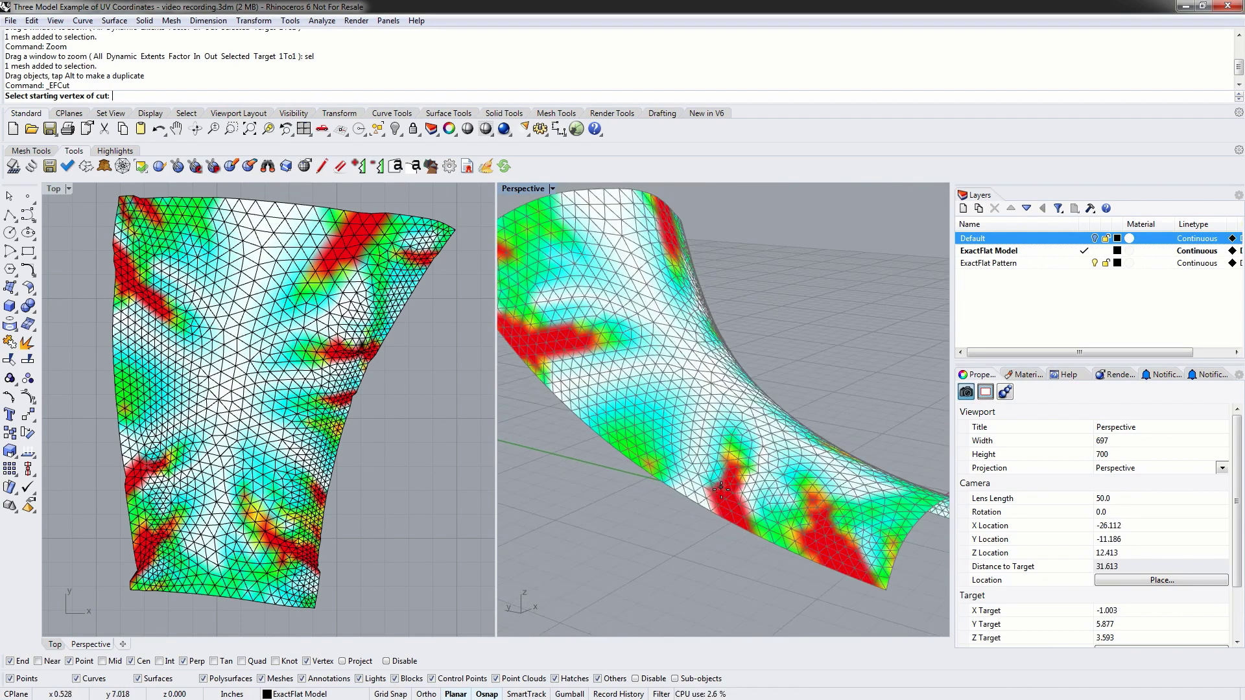
left_click(697, 504)
right_click_drag(783, 455, 680, 480)
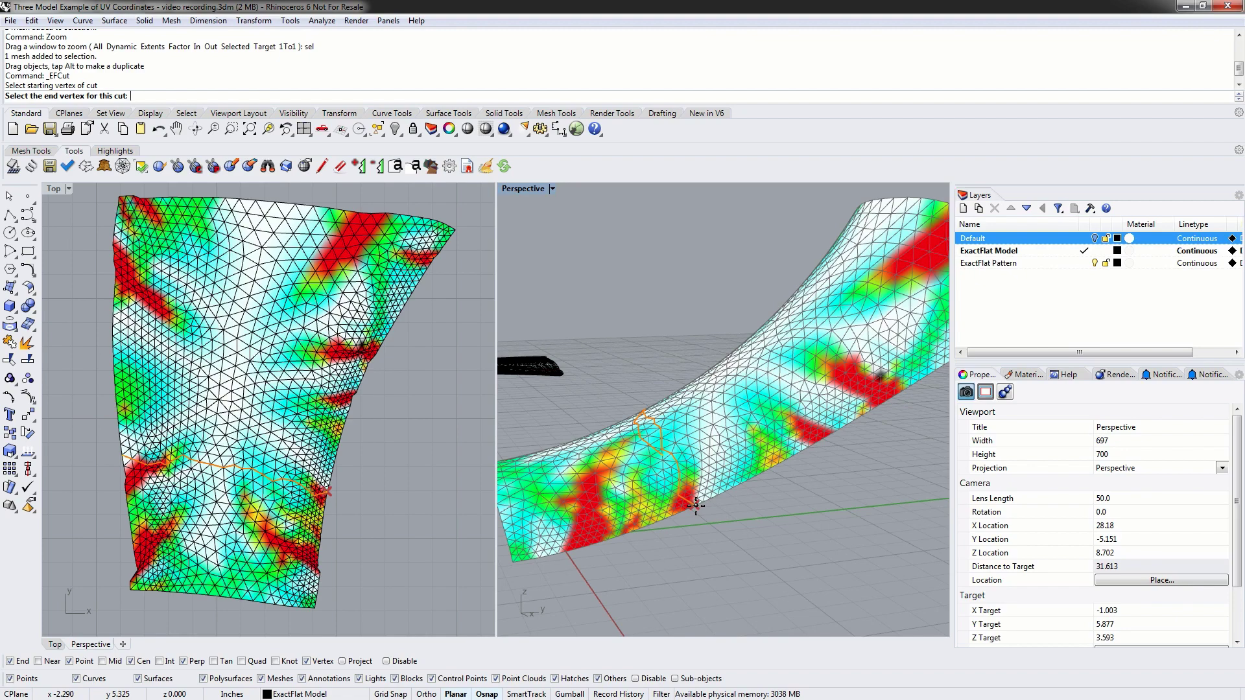
right_click_drag(689, 472, 691, 481)
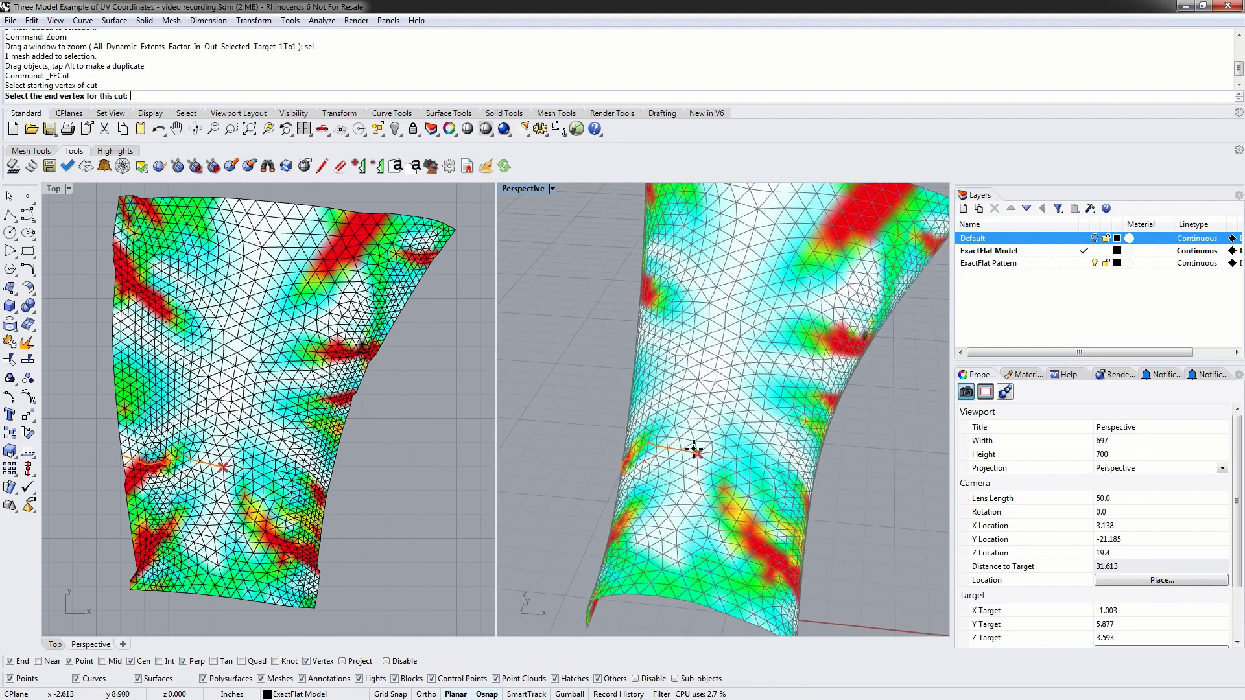
right_click_drag(797, 480, 660, 424)
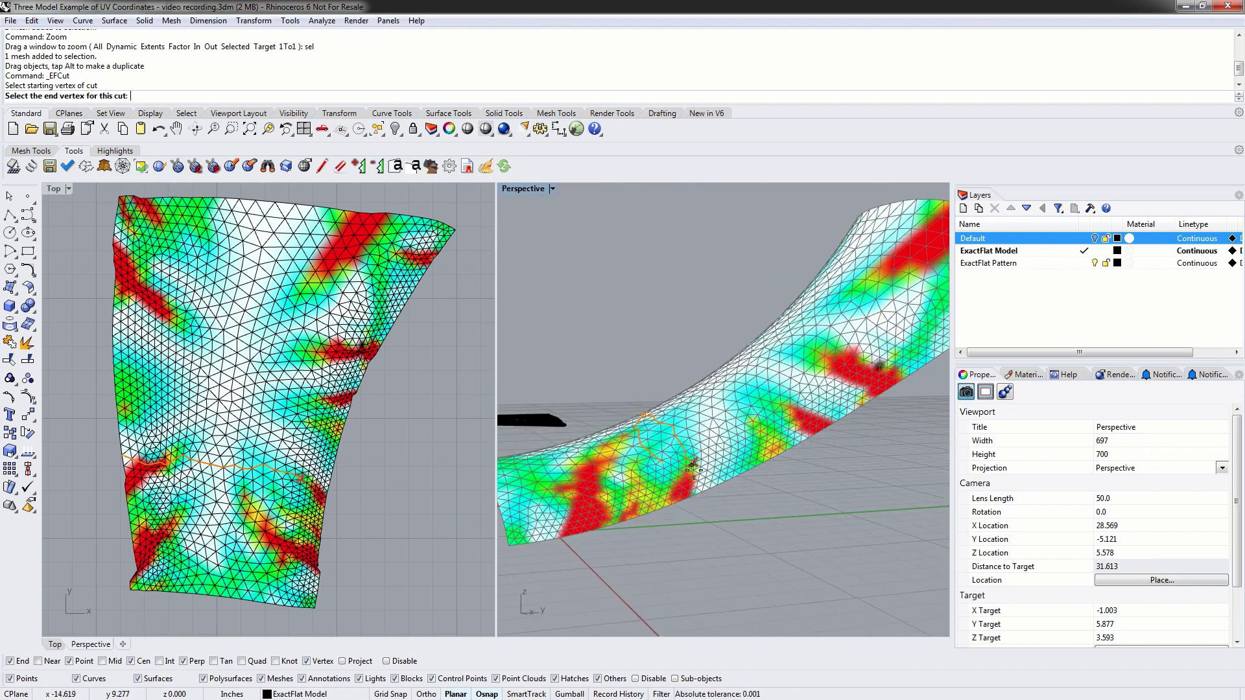
left_click(711, 498)
left_click_drag(296, 570, 291, 598)
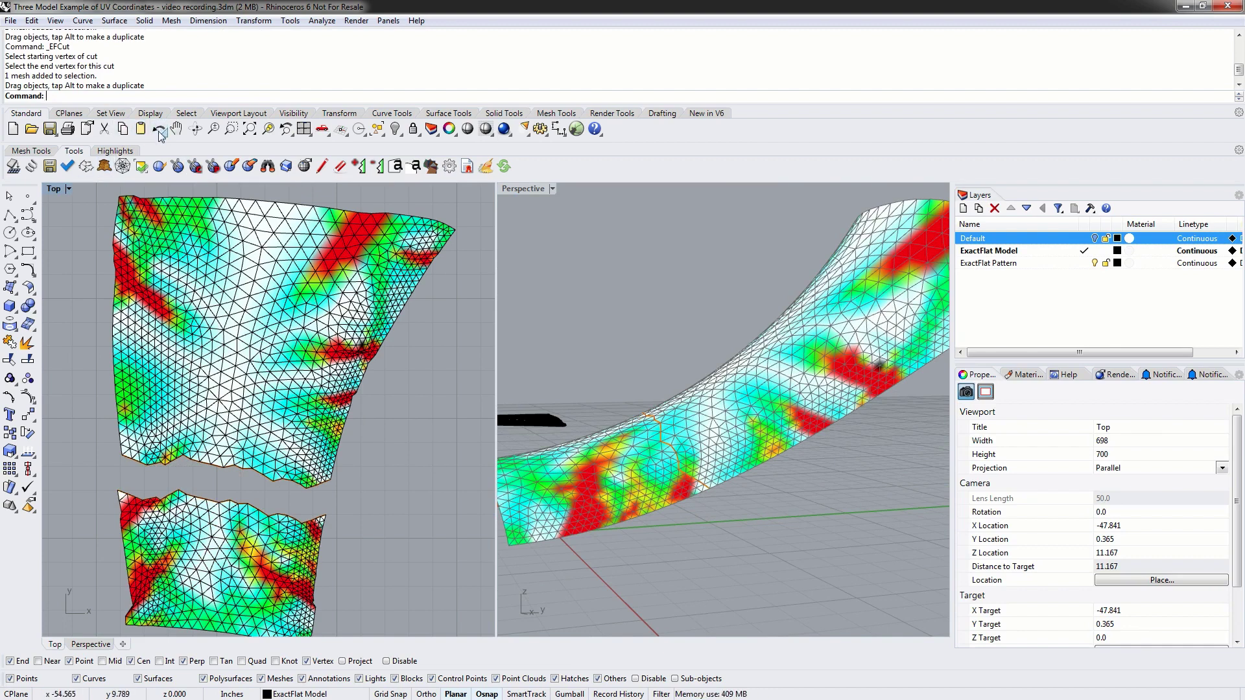
- Delete the manual cut across the lower part of the flat pattern
left_click(249, 167)
left_click(201, 468)
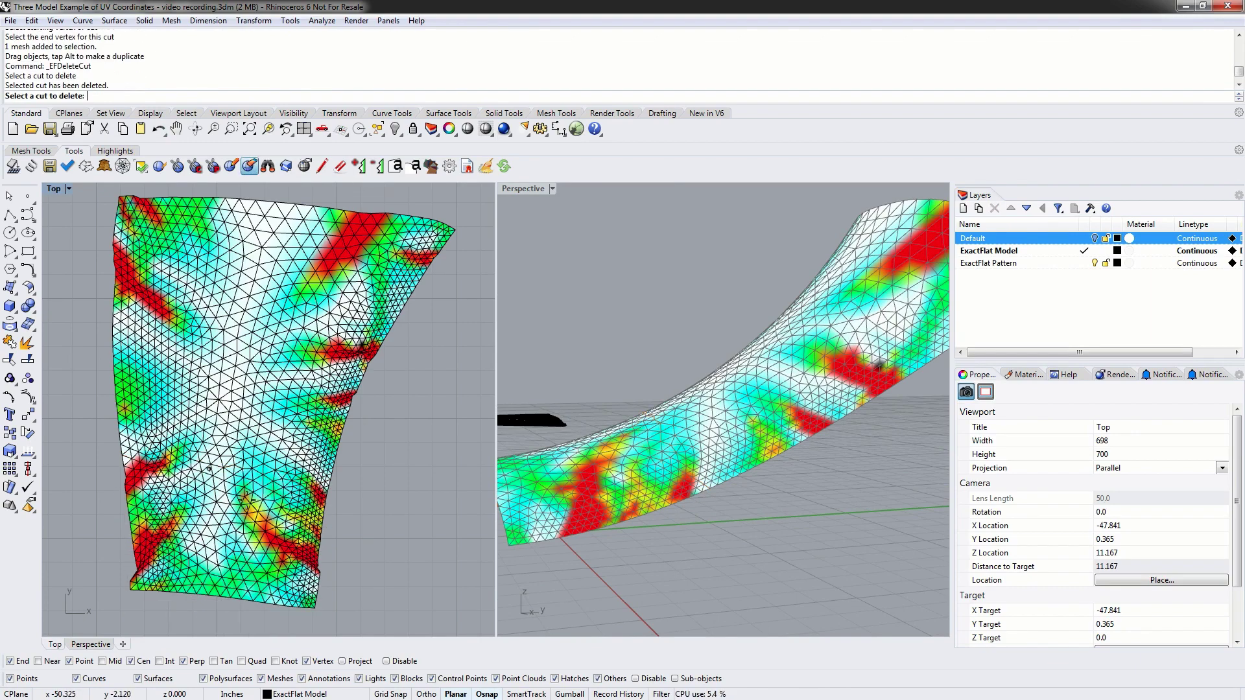
key("Return")
- Cut the flat pattern manually between vertices on its two long edges near the lower end and move the separated piece
right_click_drag(599, 471, 697, 391)
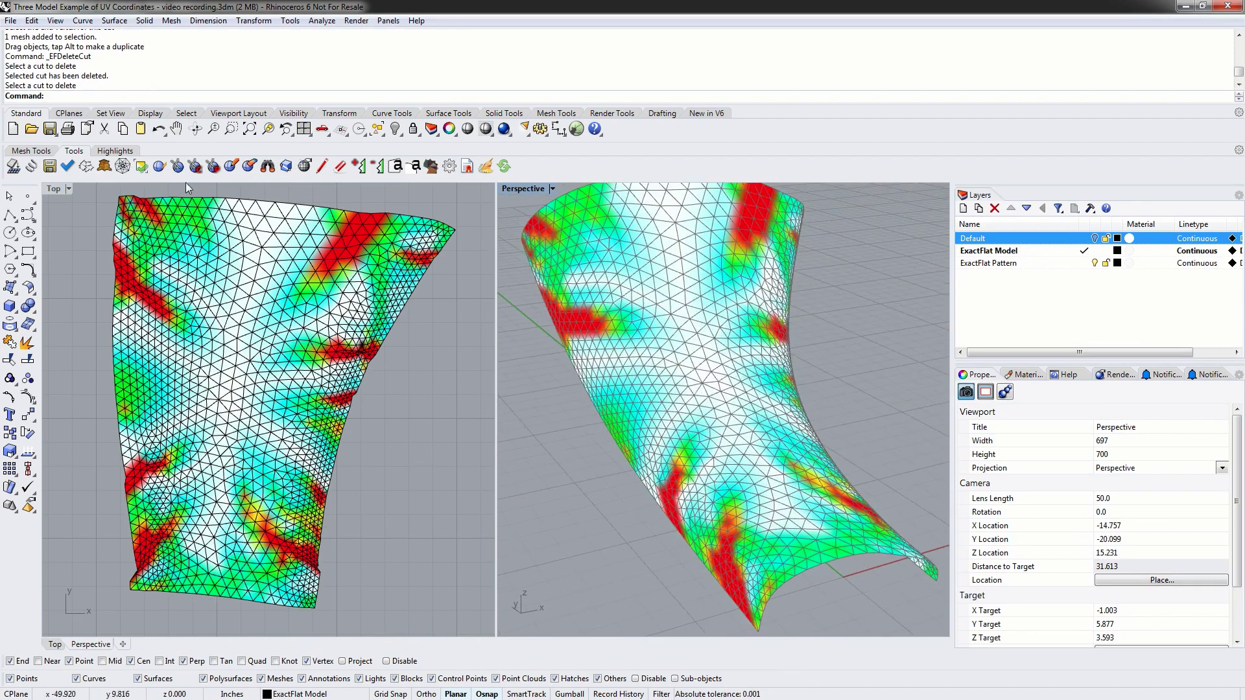
left_click(177, 166)
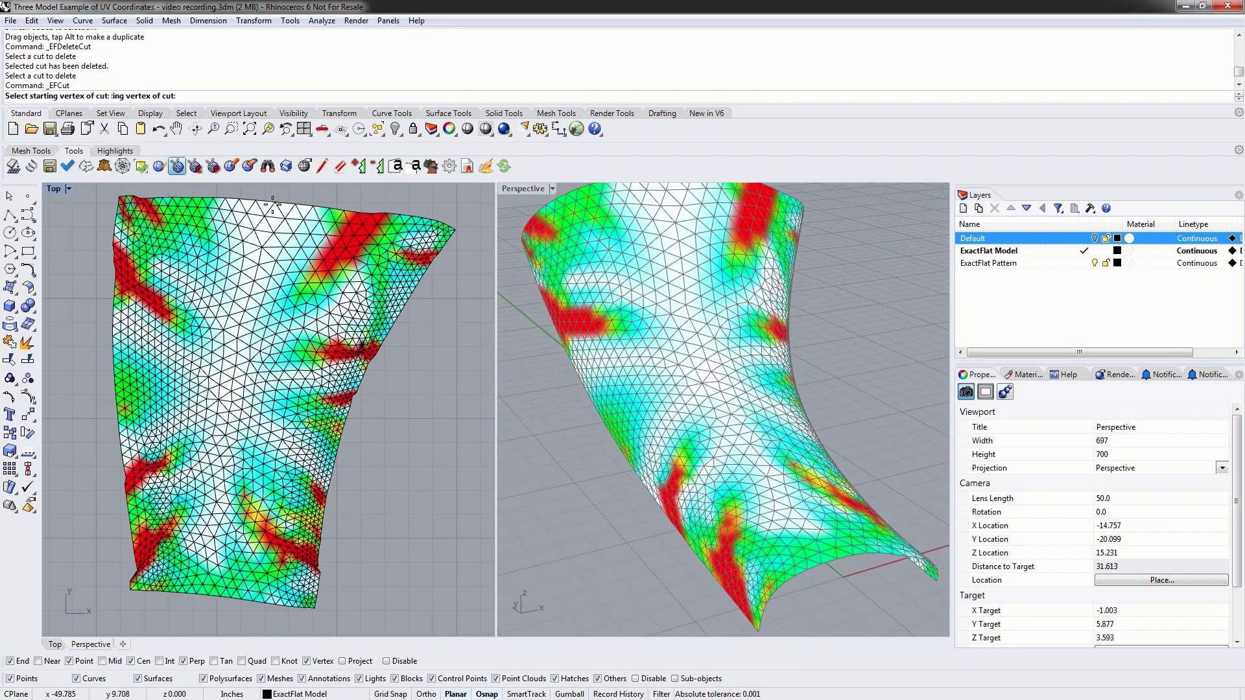
left_click(132, 467)
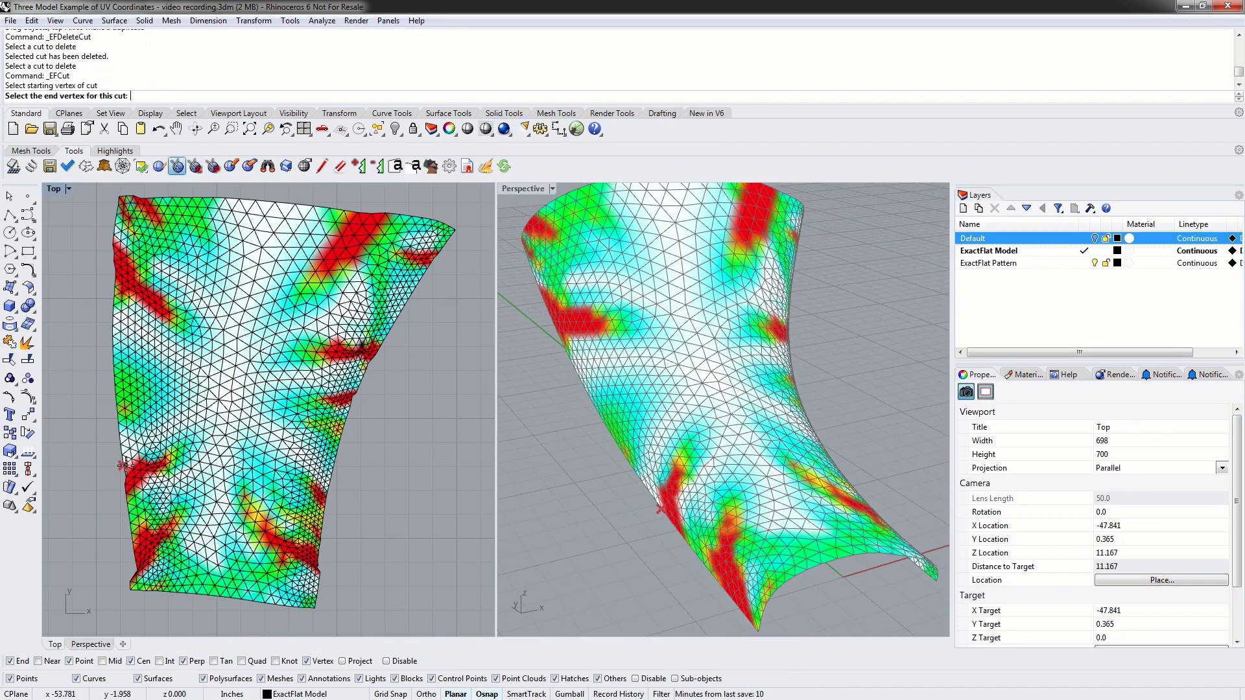
left_click(328, 480)
left_click_drag(285, 523, 322, 550)
key("Escape")
key("Escape")
- Delete the manual cut that was picked on the flat pattern
right_click_drag(621, 477, 680, 463)
left_click(249, 166)
left_click(232, 468)
right_click_drag(745, 449, 776, 457)
right_click_drag(586, 453, 491, 408)
left_click(487, 409)
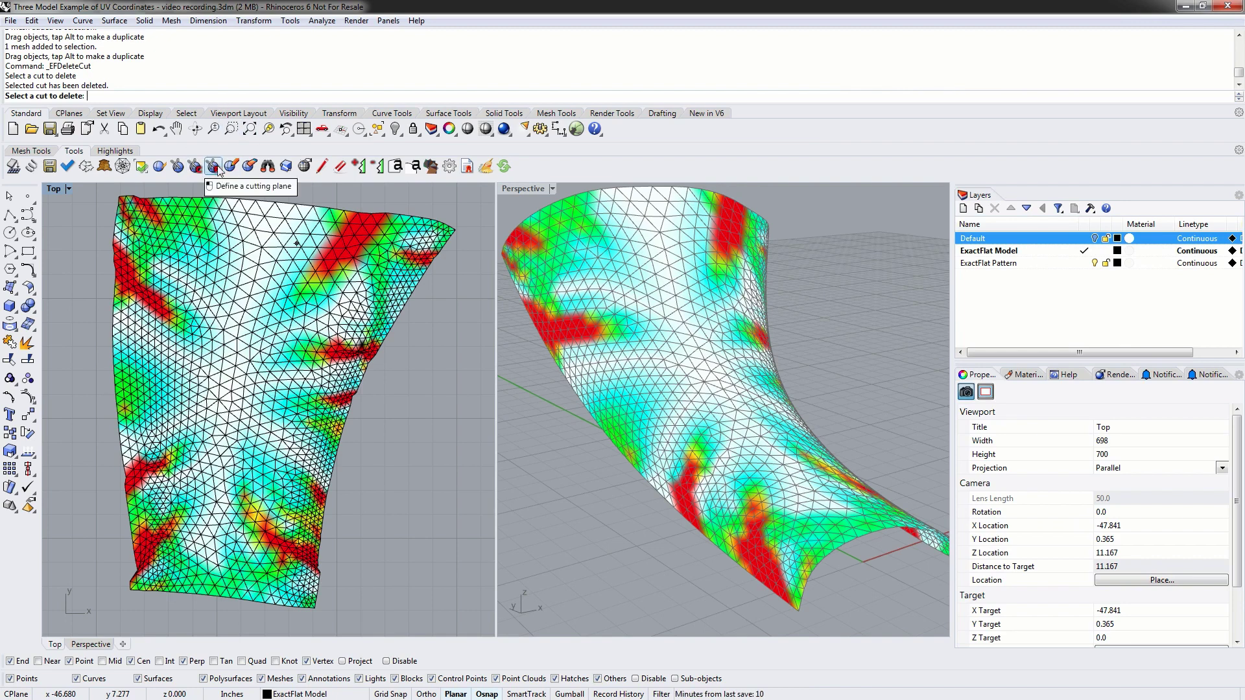
- Make a diagonal plane cut on the flat pattern from its left edge to its right edge and pull the lower piece down
left_click(216, 168)
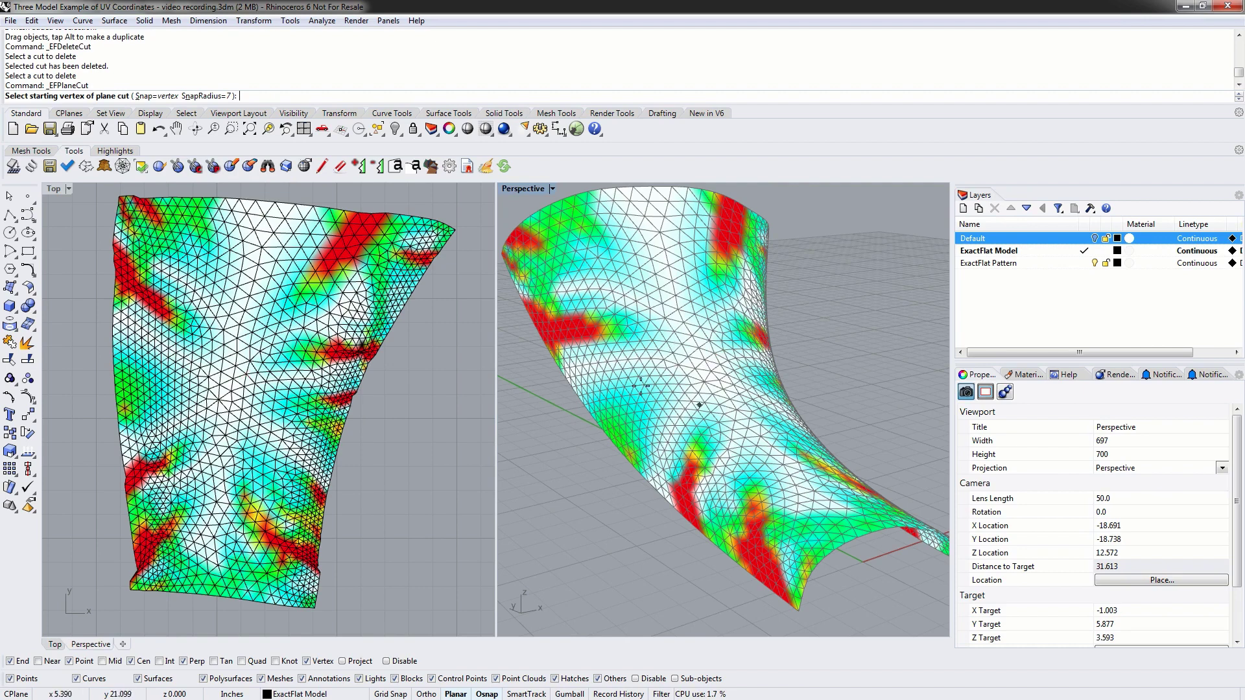
mouse_move(110, 496)
right_mouse_down()
mouse_move(160, 496)
mouse_move(126, 508)
right_mouse_up()
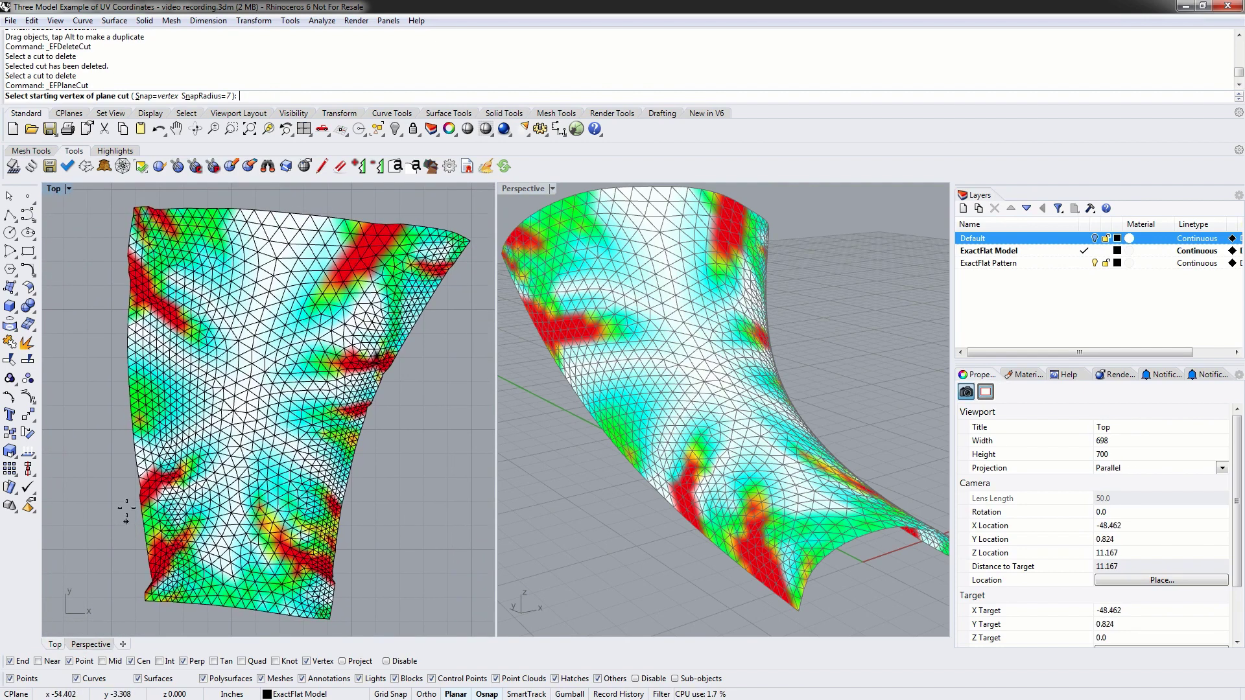
left_click(135, 454)
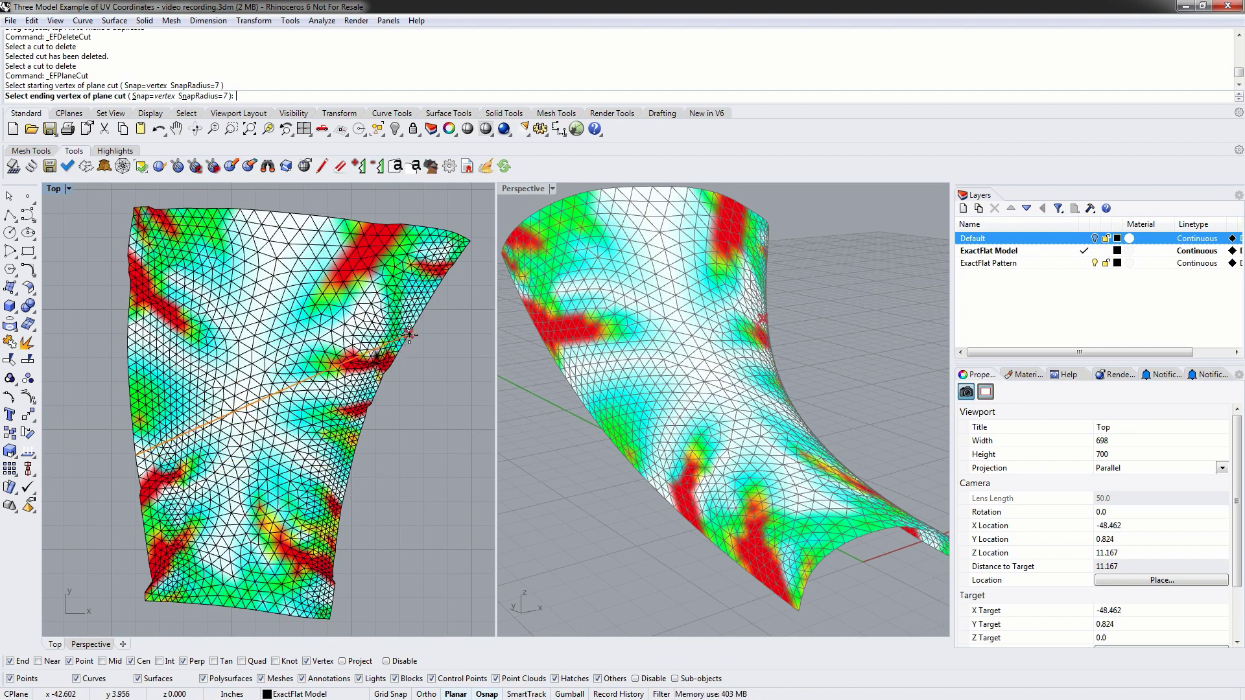
left_click(409, 334)
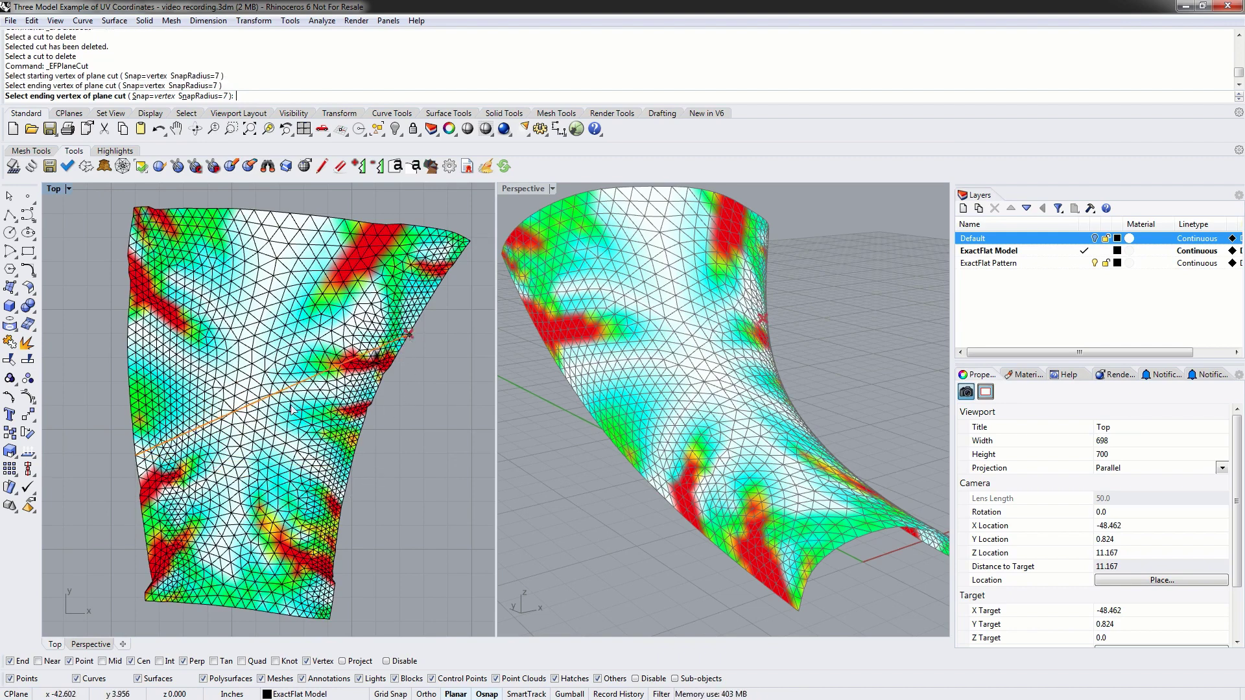
left_click_drag(290, 410, 290, 444)
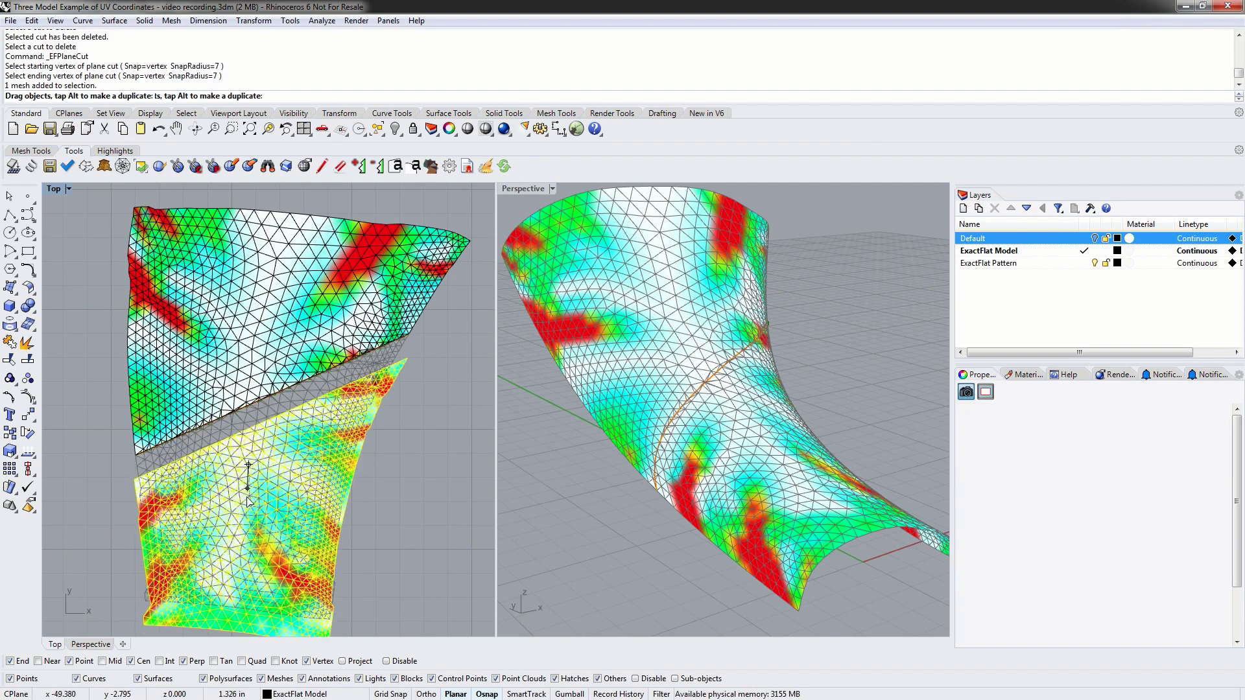
left_click(404, 407)
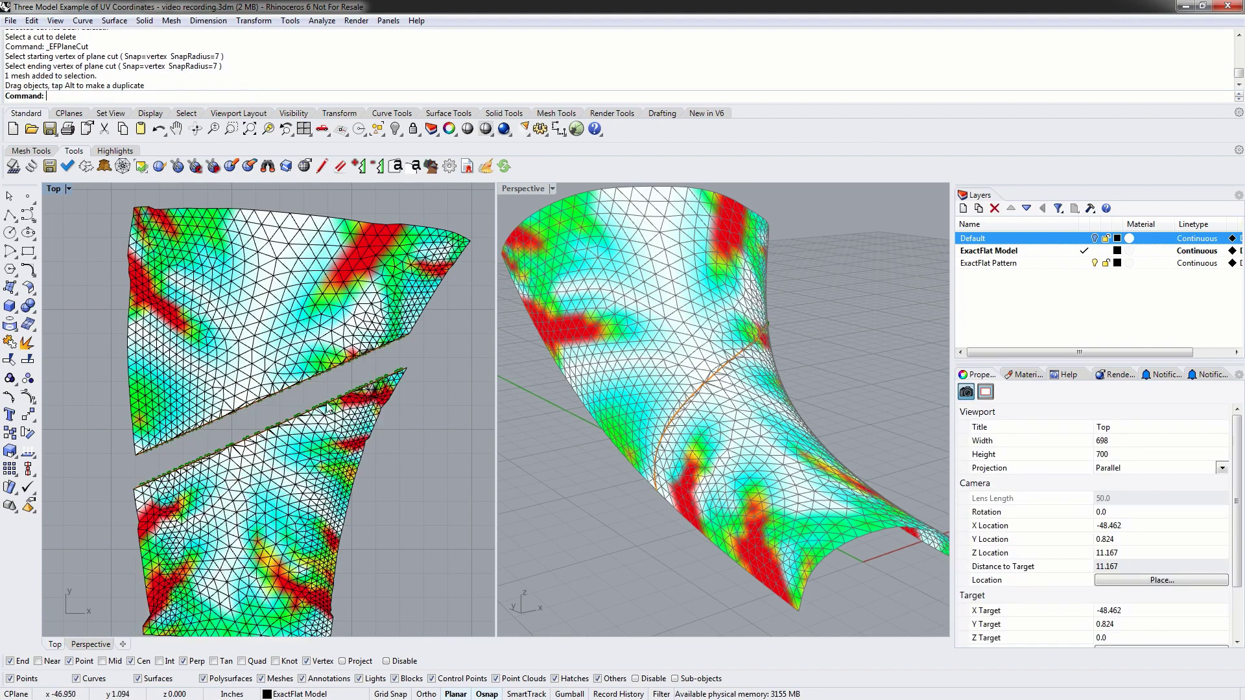
- Undo the move of the lower piece and the diagonal plane cut
left_click(157, 129)
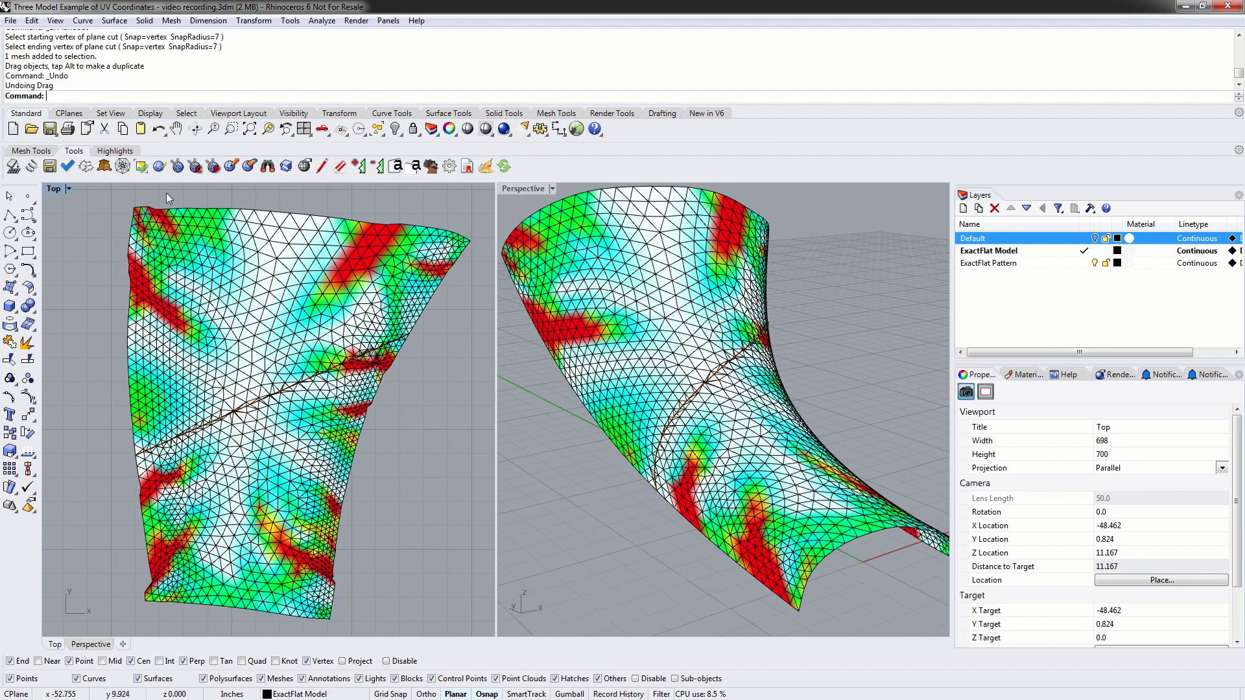
left_click(158, 129)
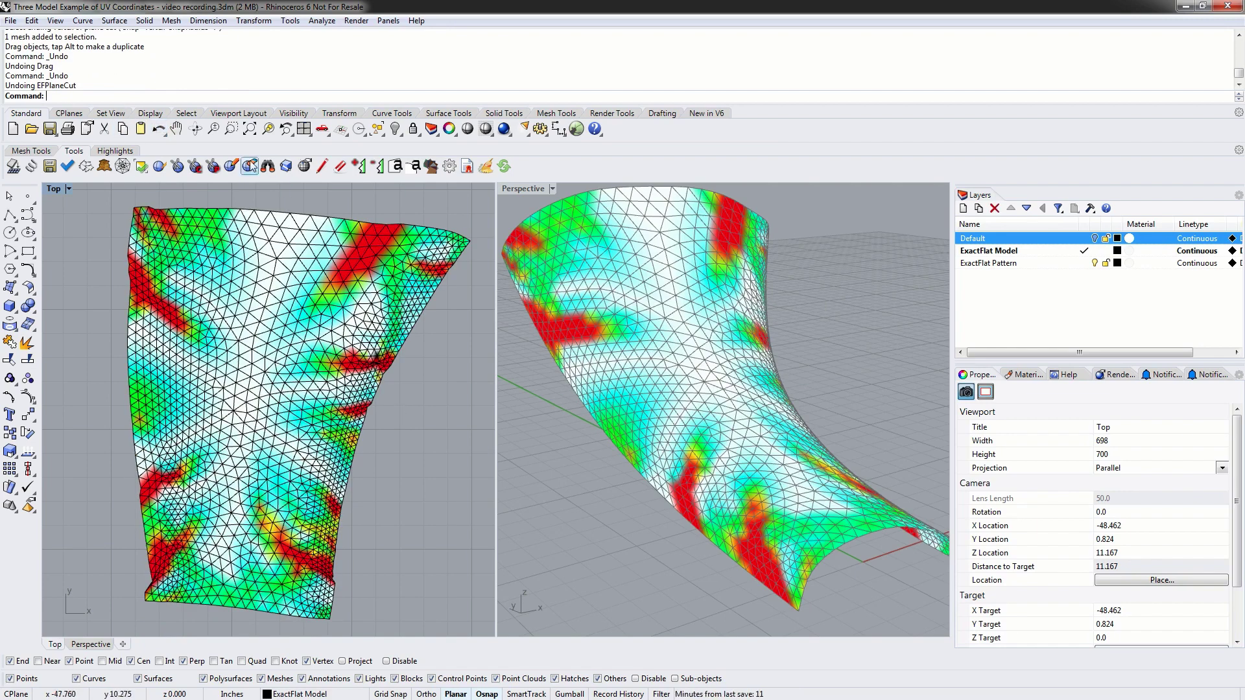
- Make a plane cut on the 3D model using two edge vertices and a reference point between them, then pull the lower pattern piece away
left_click(212, 166)
left_click(623, 455)
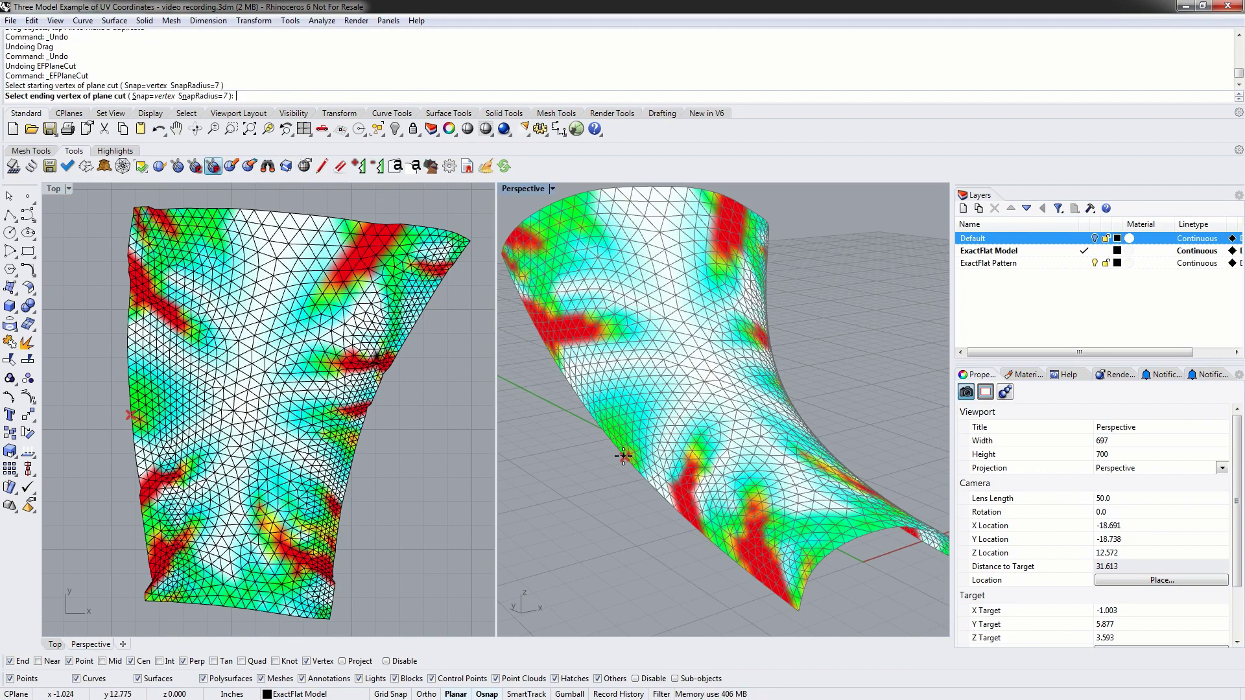
right_click_drag(773, 497, 556, 476)
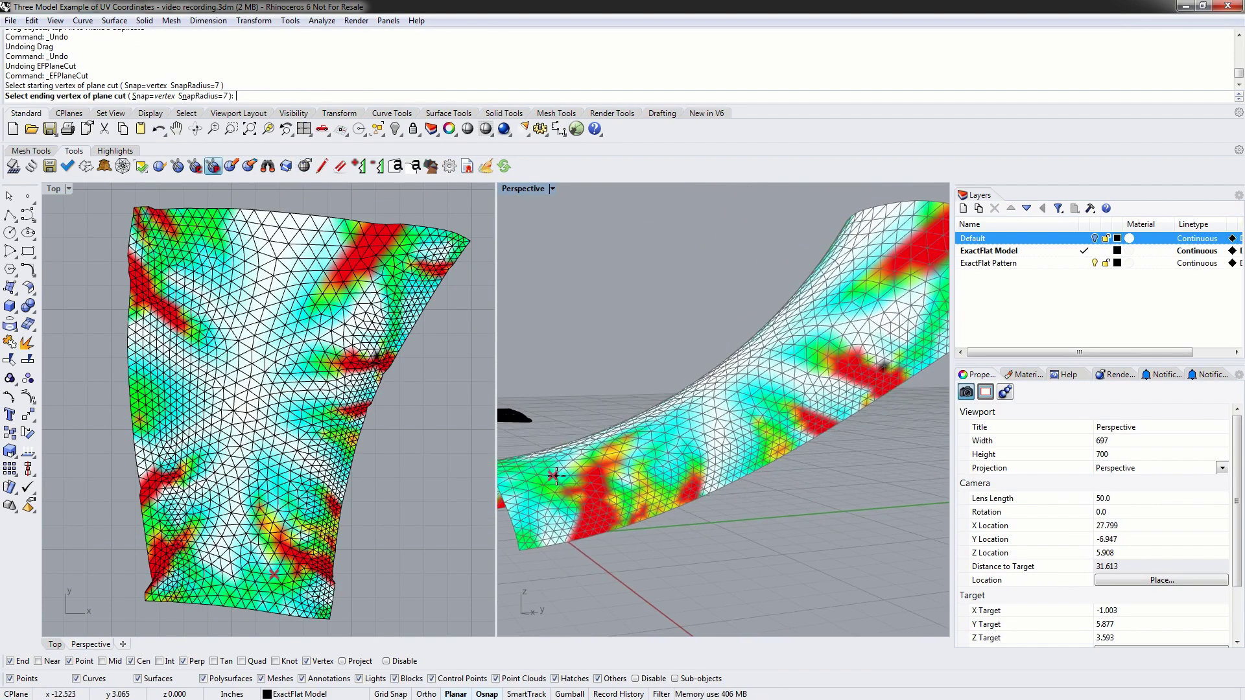
left_click(666, 512)
mouse_move(700, 416)
right_mouse_down()
mouse_move(690, 438)
mouse_move(715, 414)
right_mouse_up()
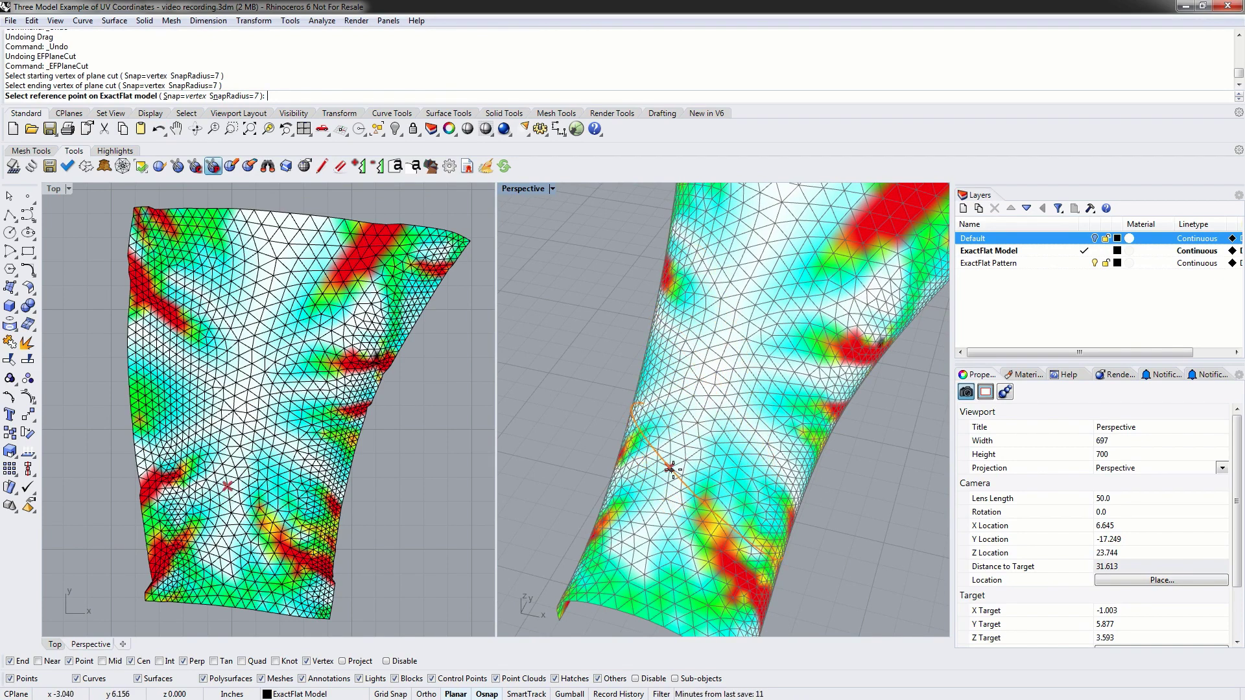
left_click(646, 503)
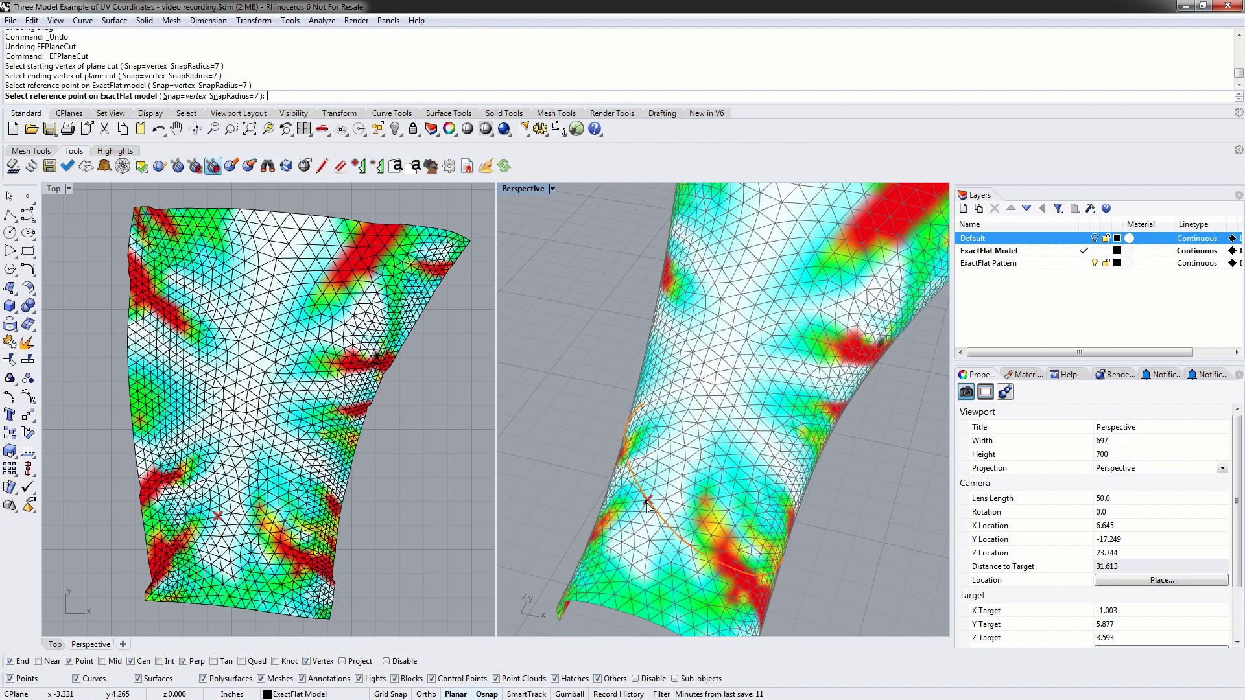
left_click(568, 523)
left_click_drag(230, 588, 217, 618)
right_click_drag(402, 502, 407, 445)
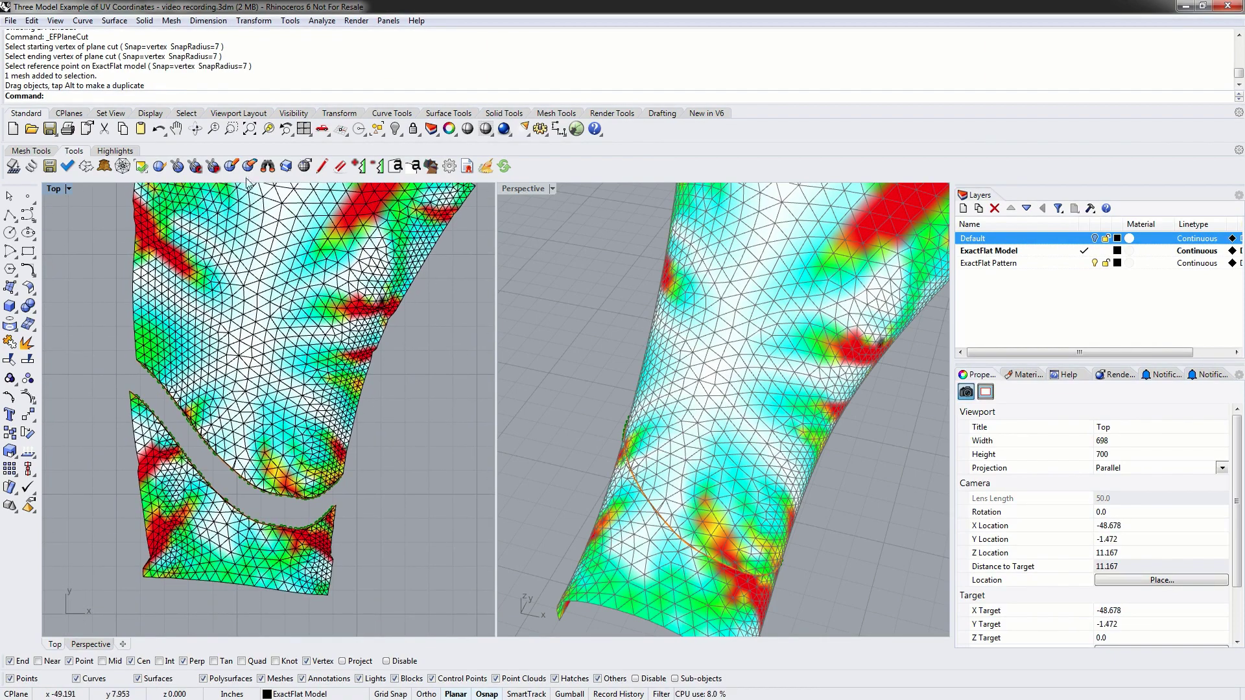
- Undo the move of the lower pattern piece and the plane cut made with a reference point
left_click(157, 129)
left_click(157, 128)
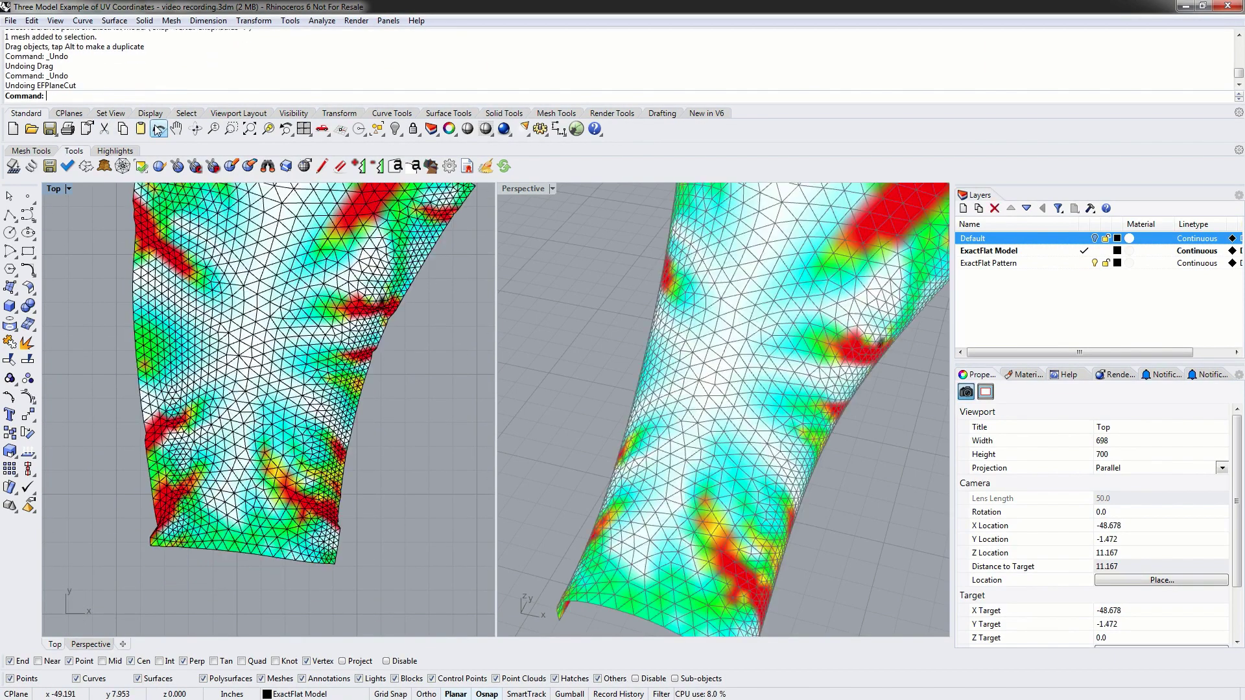
left_click(593, 421)
mouse_move(593, 421)
right_mouse_down()
mouse_move(602, 485)
mouse_move(610, 453)
mouse_move(587, 440)
right_mouse_up()
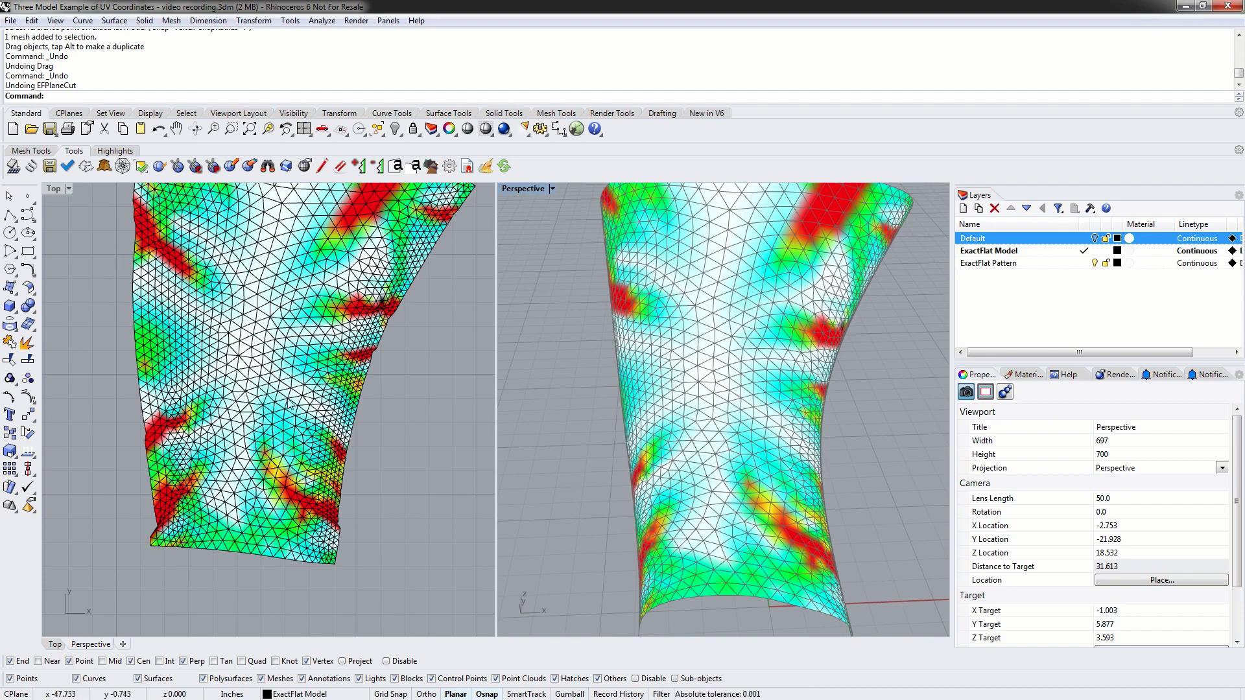
- Turn off the ExactFlat mesh edge and stress highlights
left_click(54, 188)
left_click(114, 151)
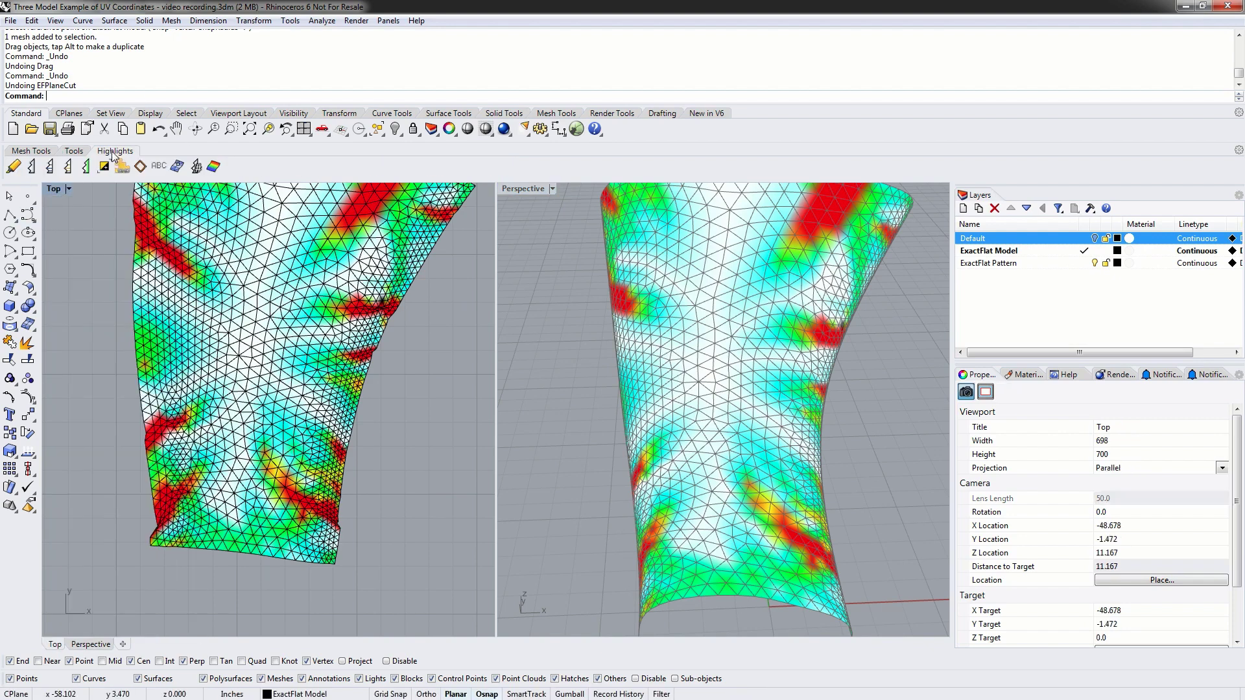
left_click(32, 168)
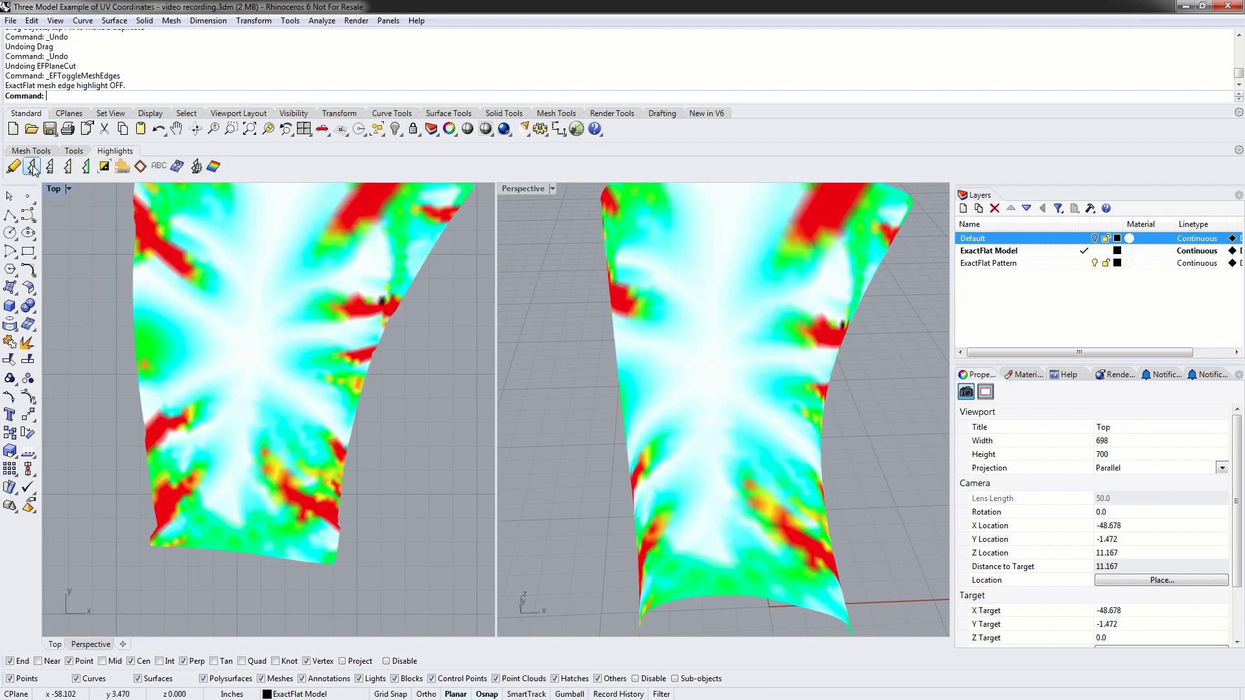
left_click(214, 167)
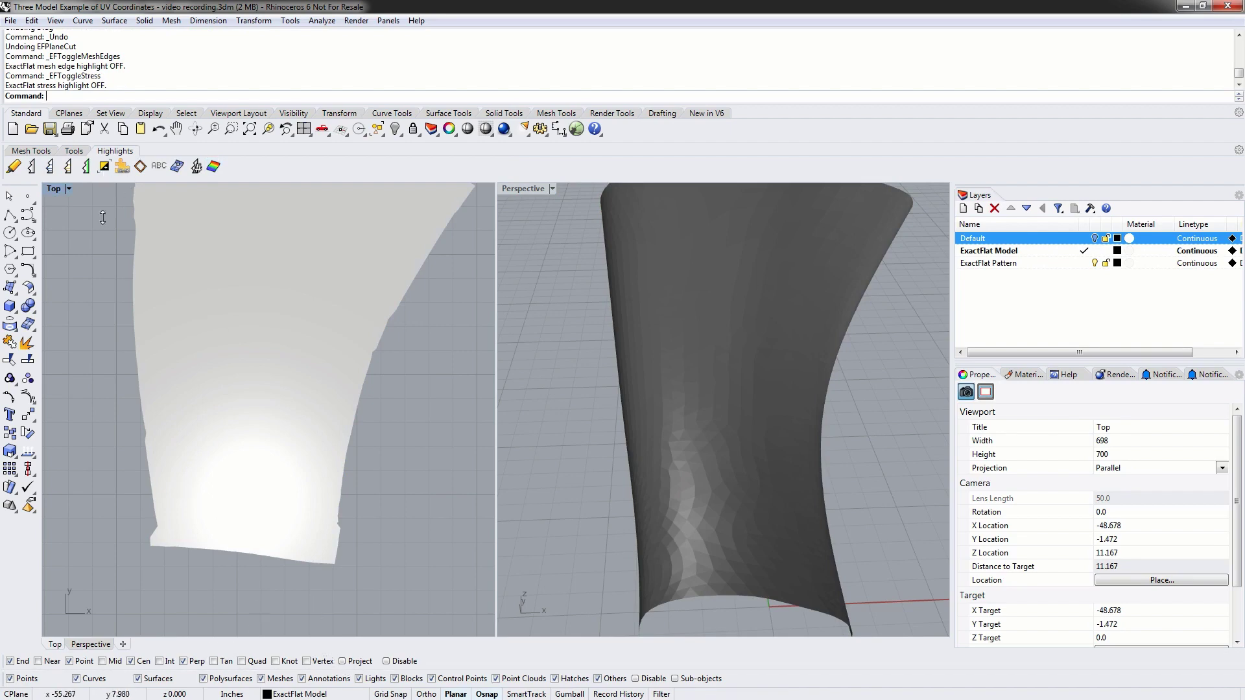
- Draw a closed, elongated degree-3 control-point curve over the middle and lower part of the flat pattern
left_click(73, 150)
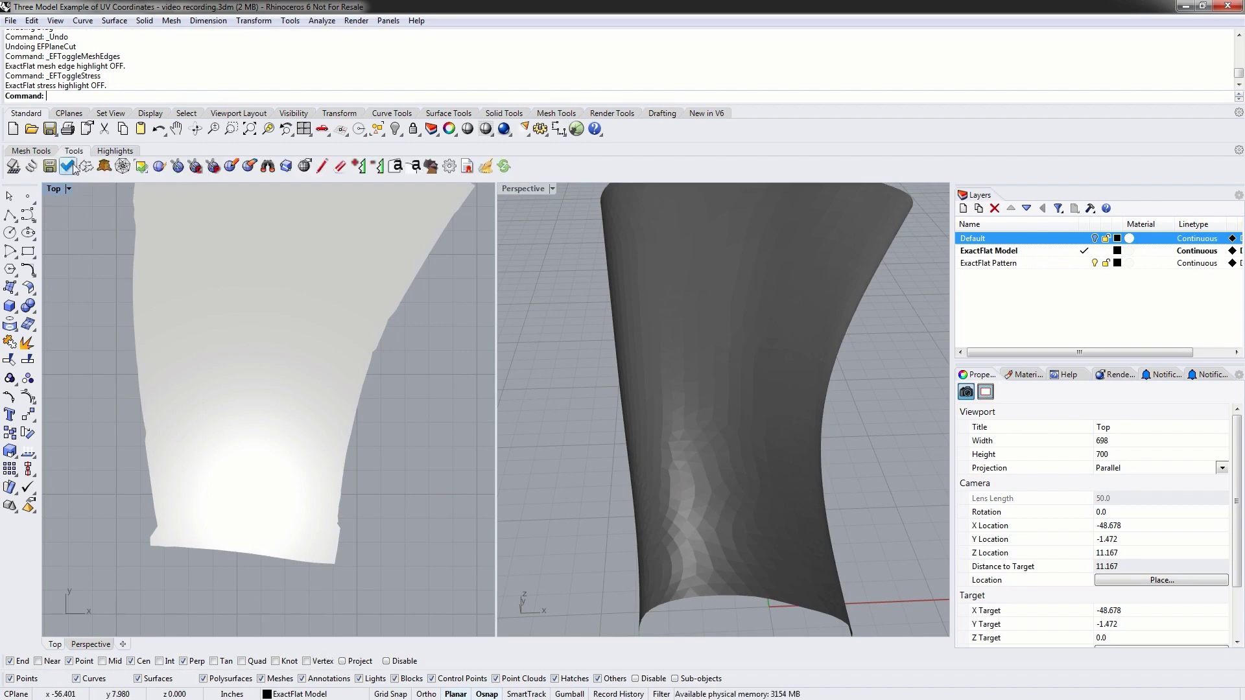
type("curve")
key("Return")
left_click(216, 448)
left_click(185, 398)
left_click(192, 320)
left_click(257, 283)
left_click(307, 330)
left_click(262, 400)
left_click(271, 469)
left_click(264, 506)
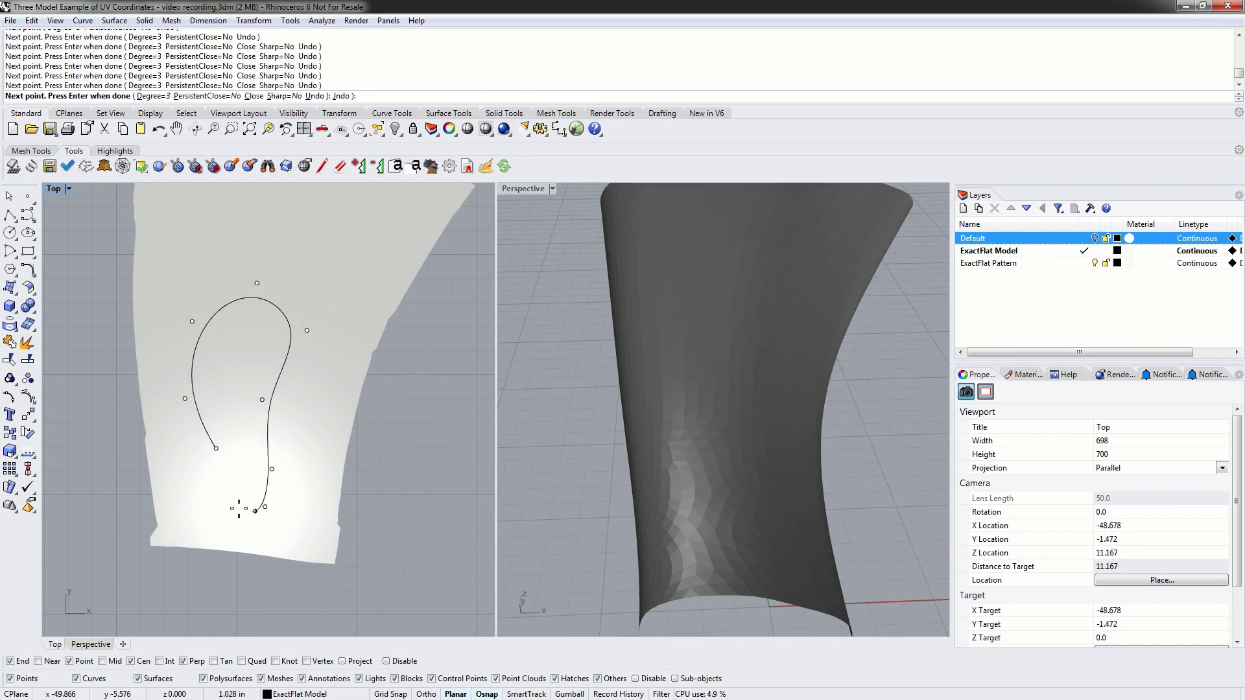
left_click(217, 460)
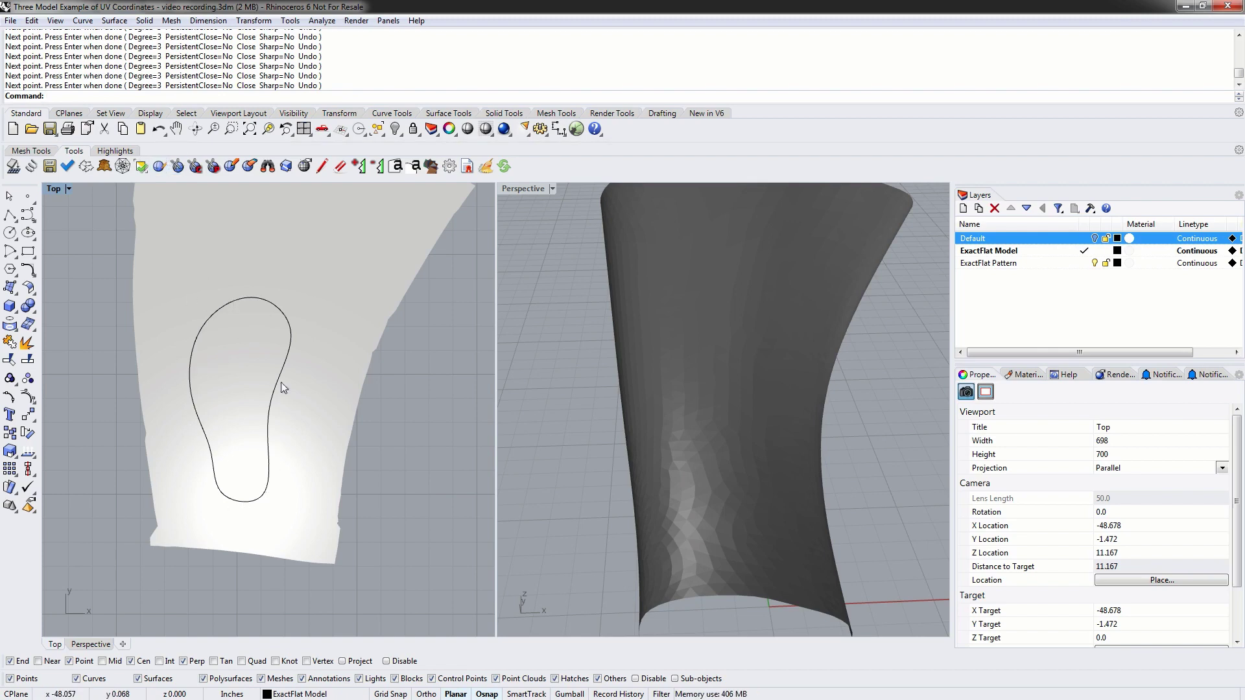
- Cut the flat pattern along the closed curve with a curve fit tolerance of 52, and pull the cut-out piece clear of the pattern
left_click(194, 167)
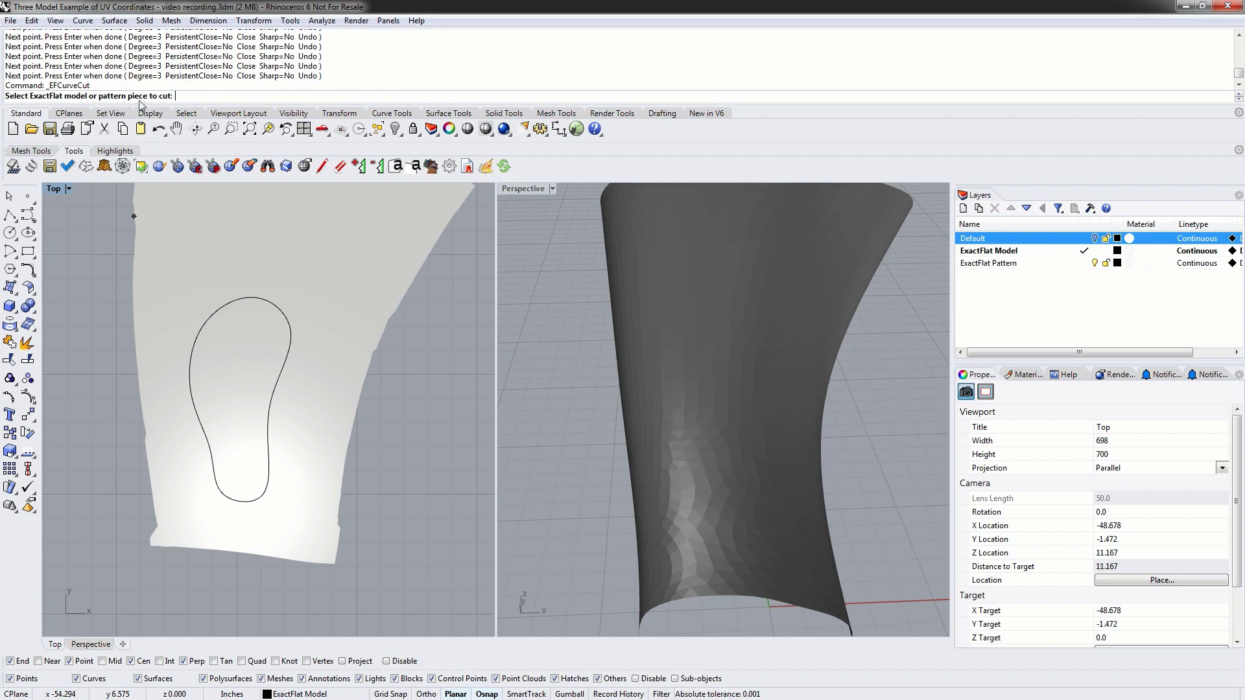
left_click(181, 277)
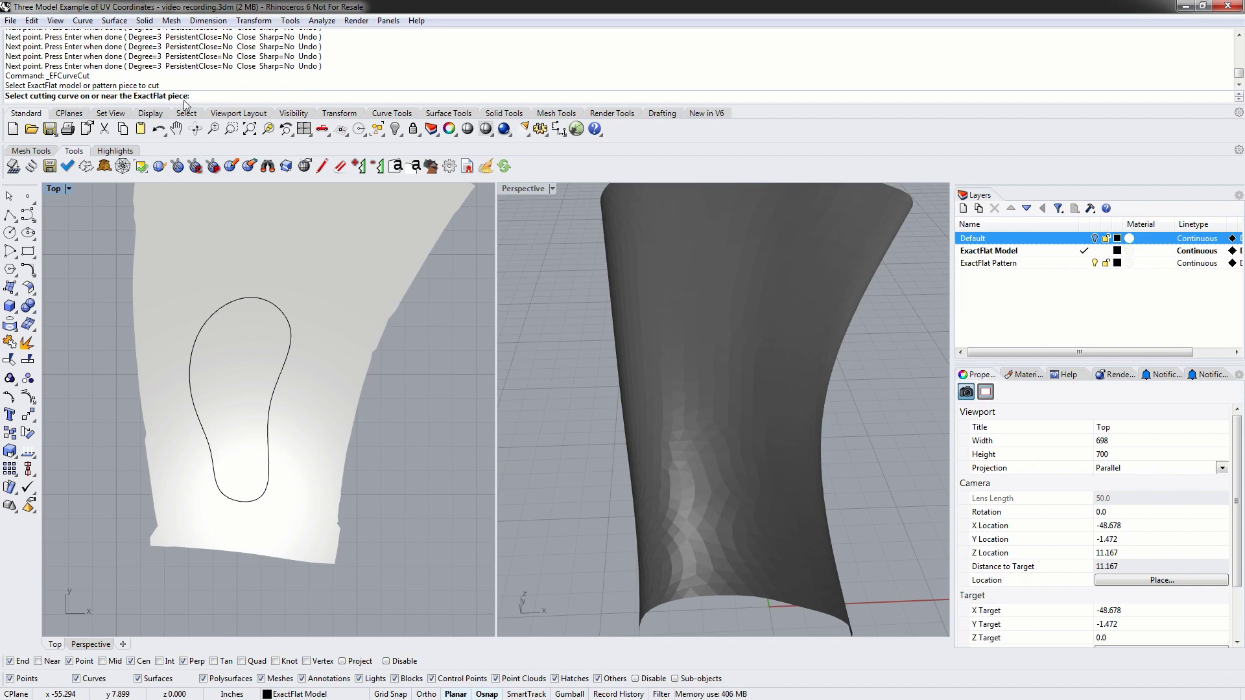
left_click(251, 298)
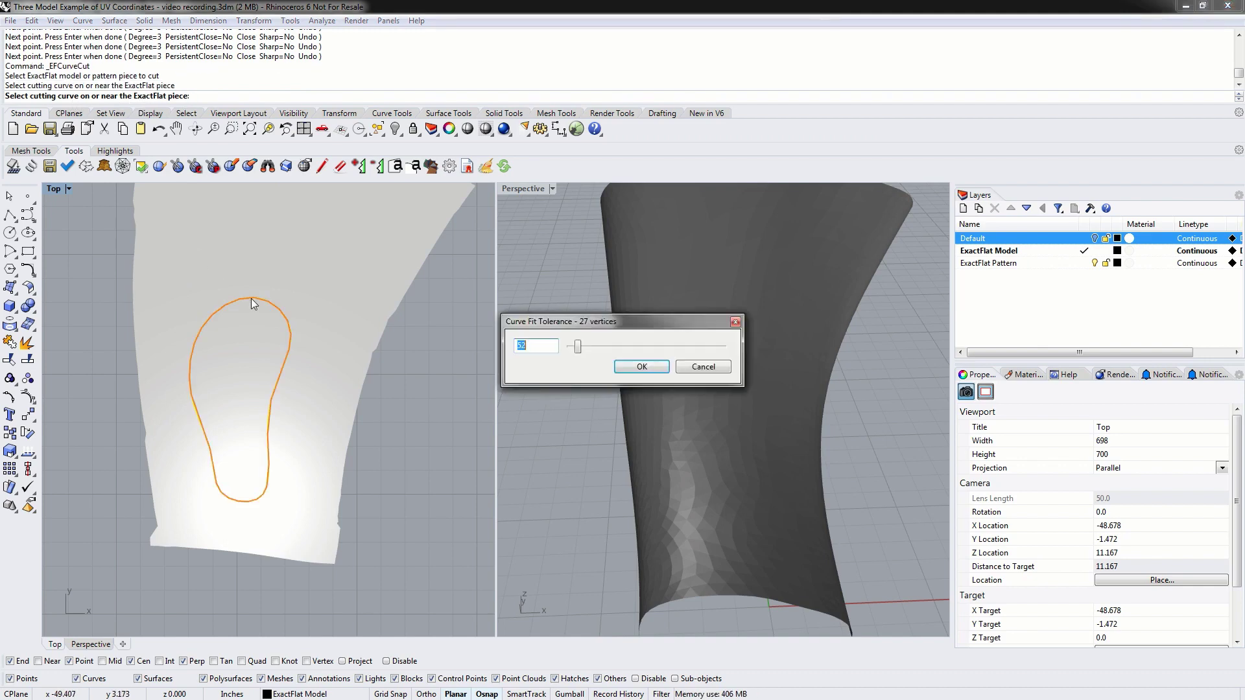
left_click_drag(598, 322, 480, 437)
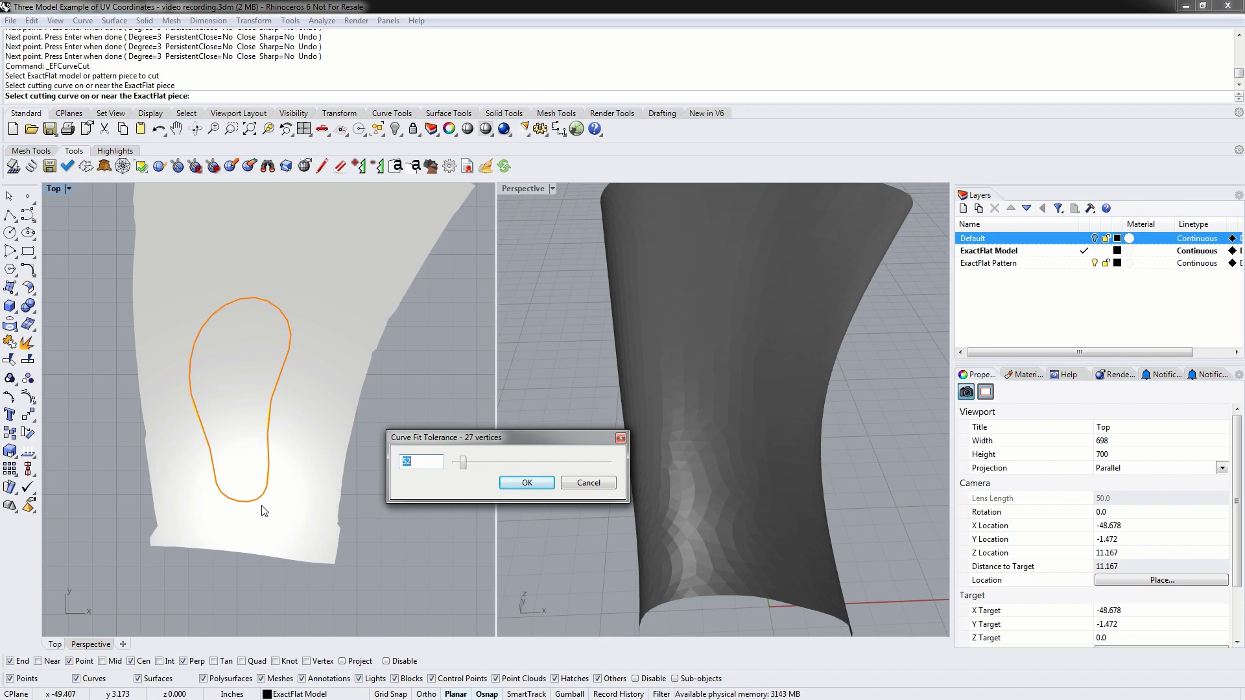
mouse_move(463, 463)
left_mouse_down()
mouse_move(457, 471)
mouse_move(612, 466)
mouse_move(448, 462)
mouse_move(464, 461)
left_mouse_up()
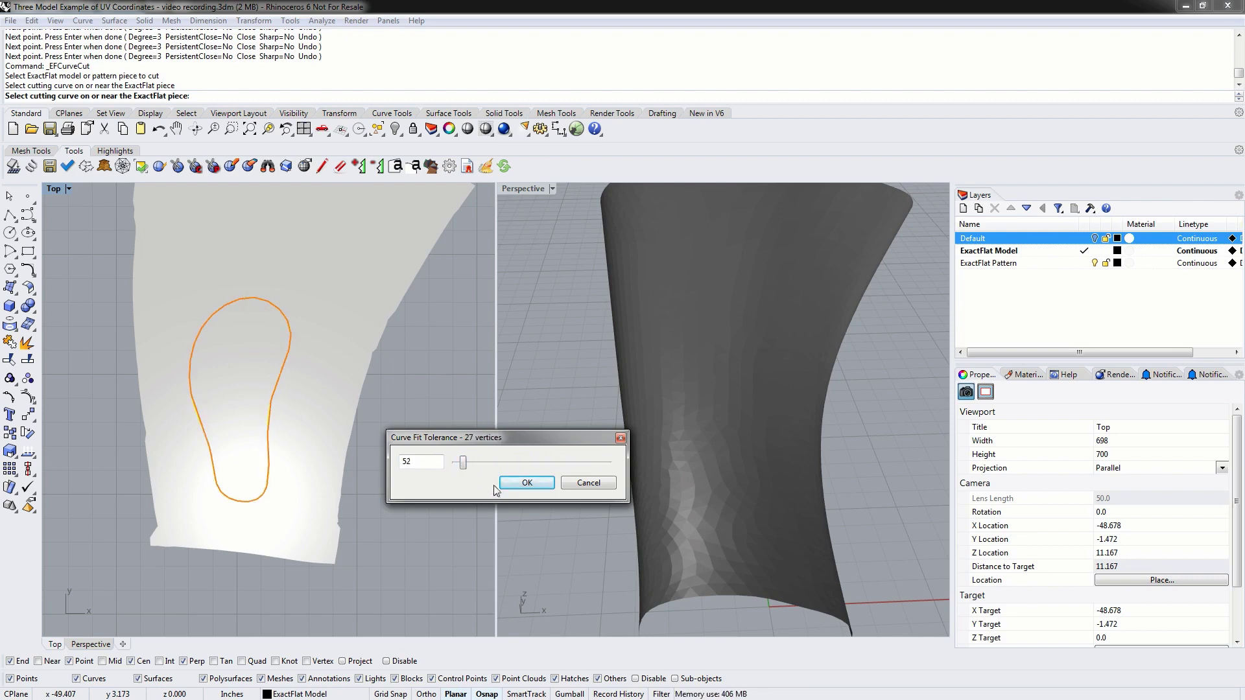
left_click(527, 483)
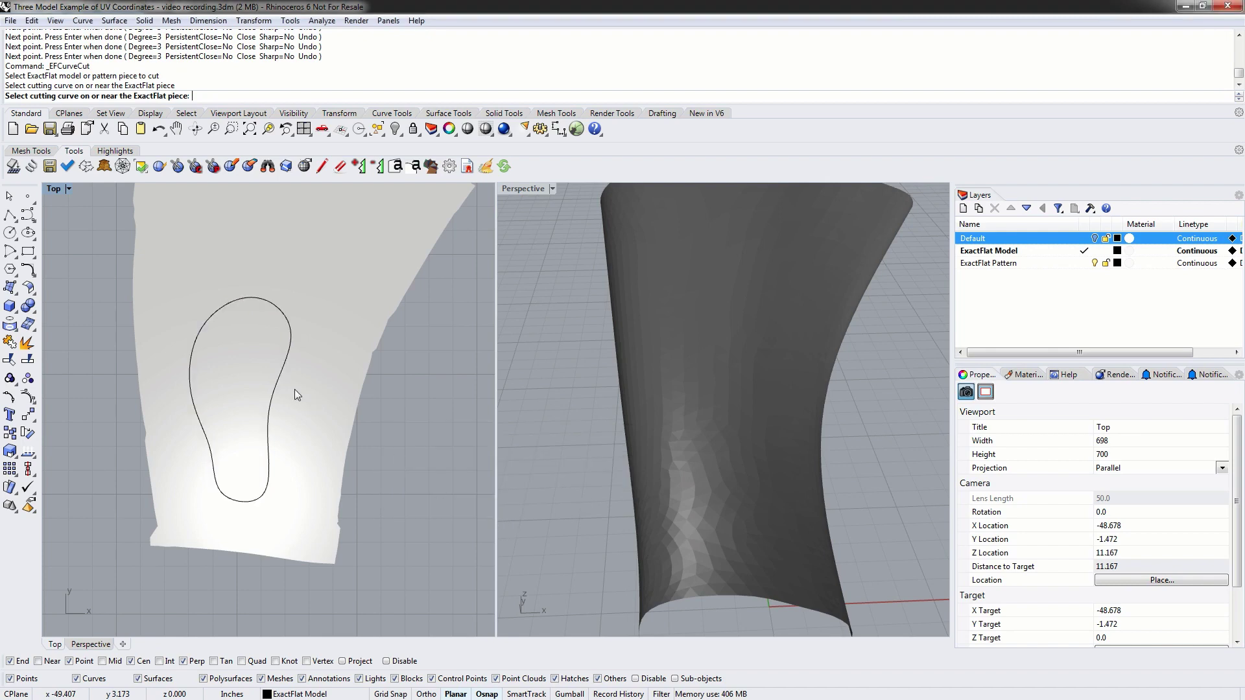
left_click(206, 358)
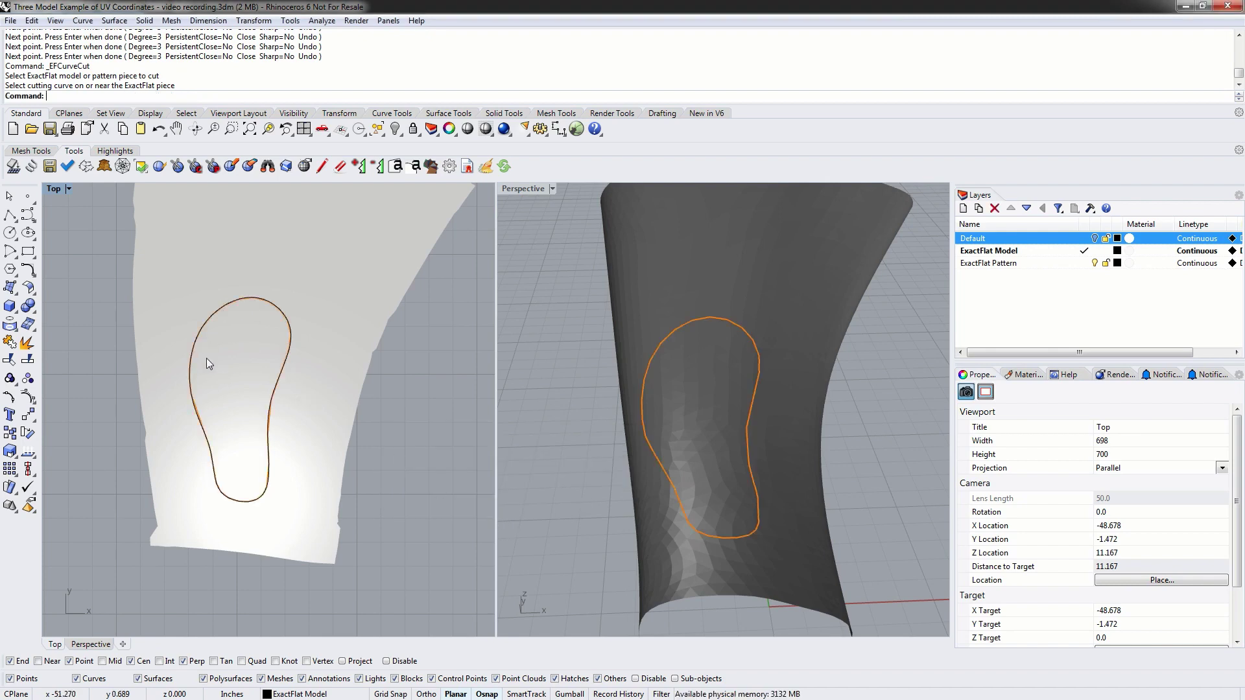
left_click(234, 388)
left_click_drag(235, 387, 447, 450)
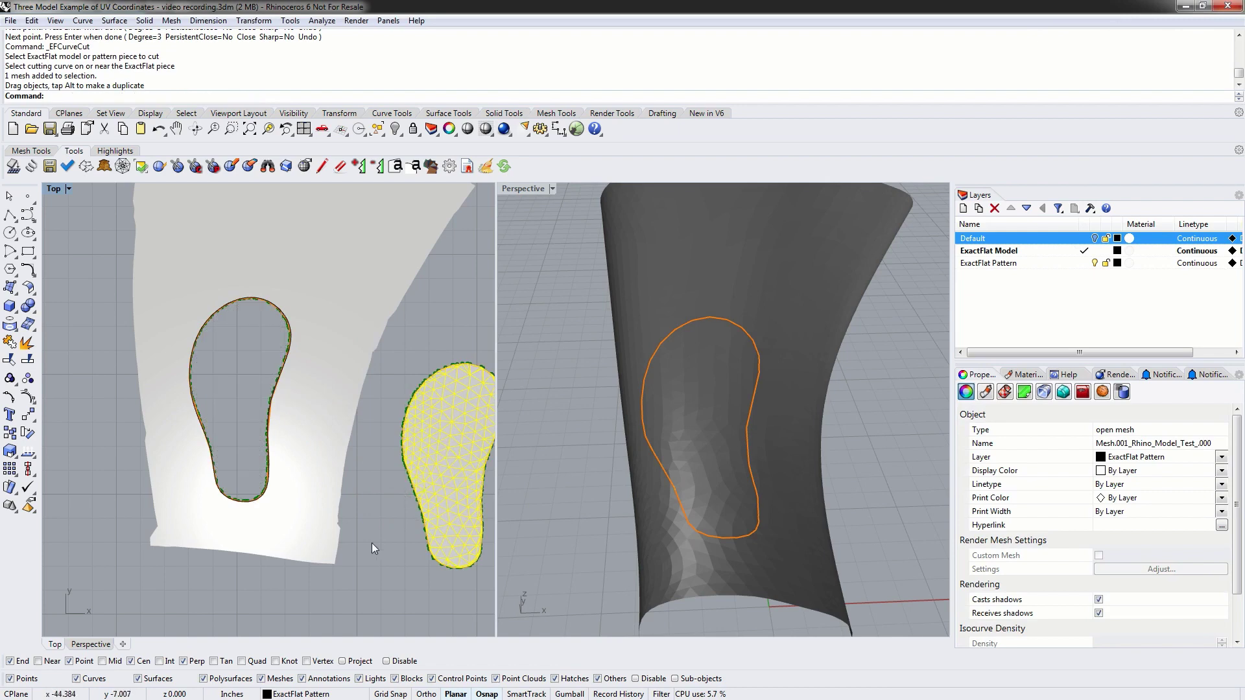
- Undo the move of the cut-out piece and the curve cut, and delete the closed curve from the flat pattern
left_click(158, 129)
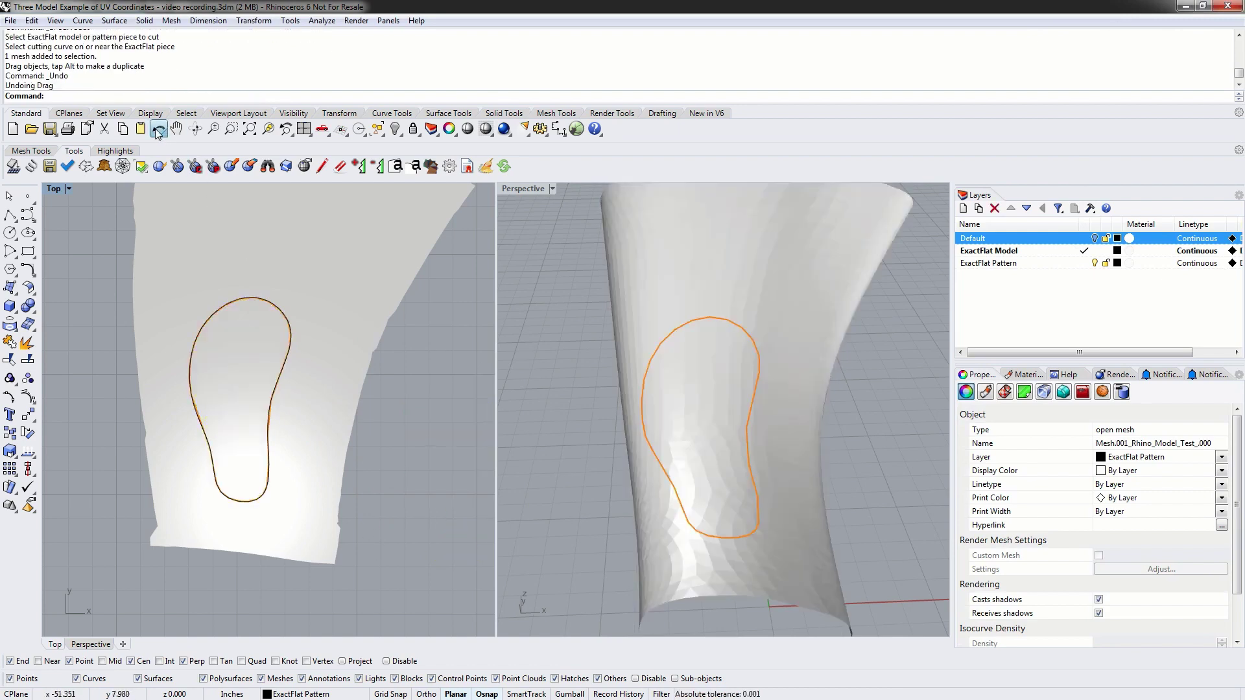
left_click(157, 129)
left_click(287, 352)
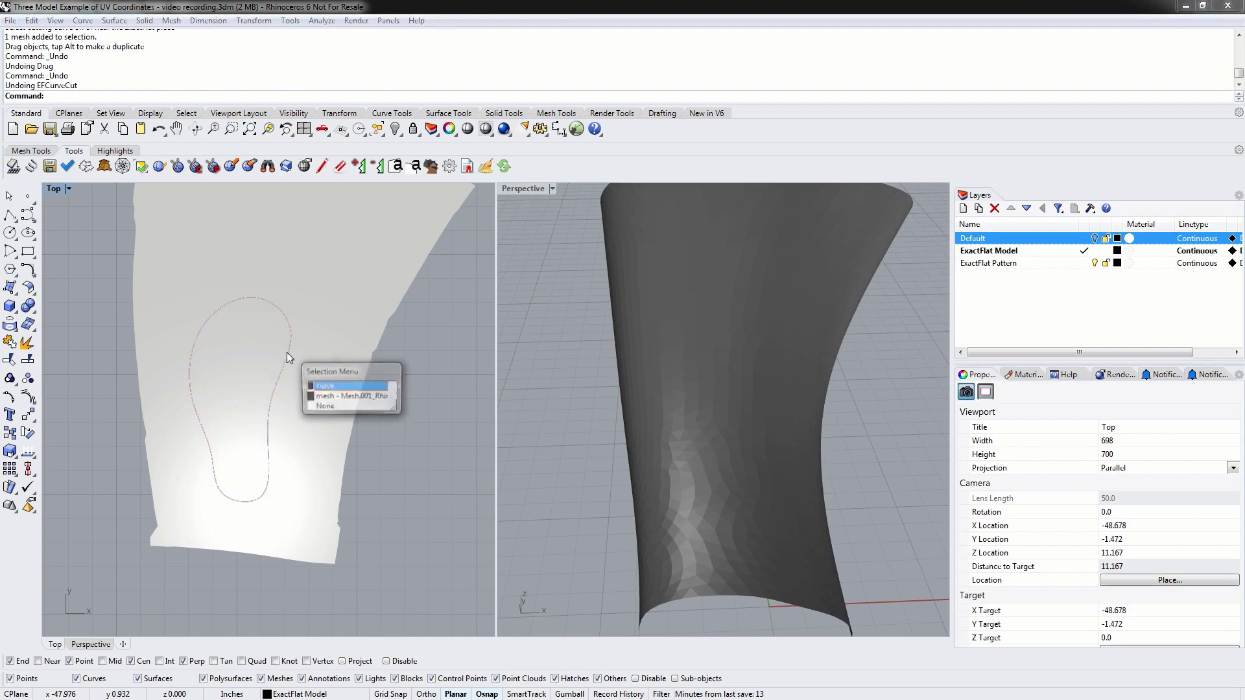
left_click(324, 386)
key("Delete")
- Sketch a closed oval curve freehand on the mesh of the 3D model, around its middle, using the OnMesh option
right_click_drag(749, 445, 691, 454)
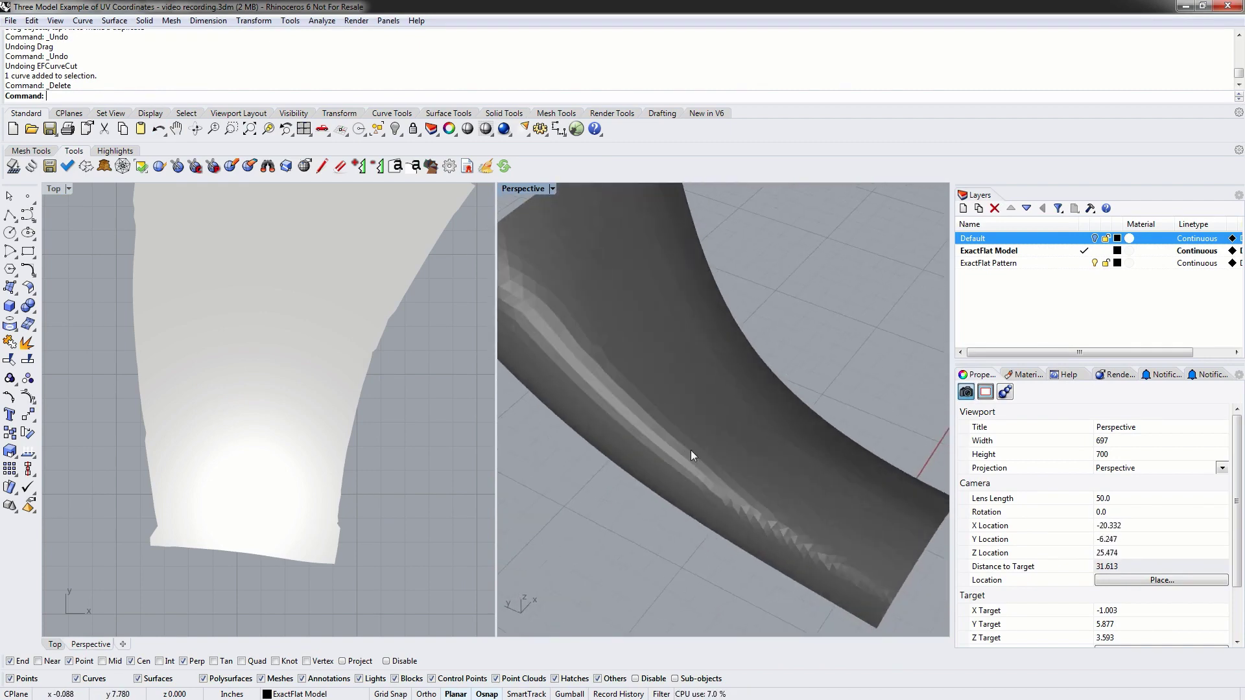
type("Sketch")
key("Return")
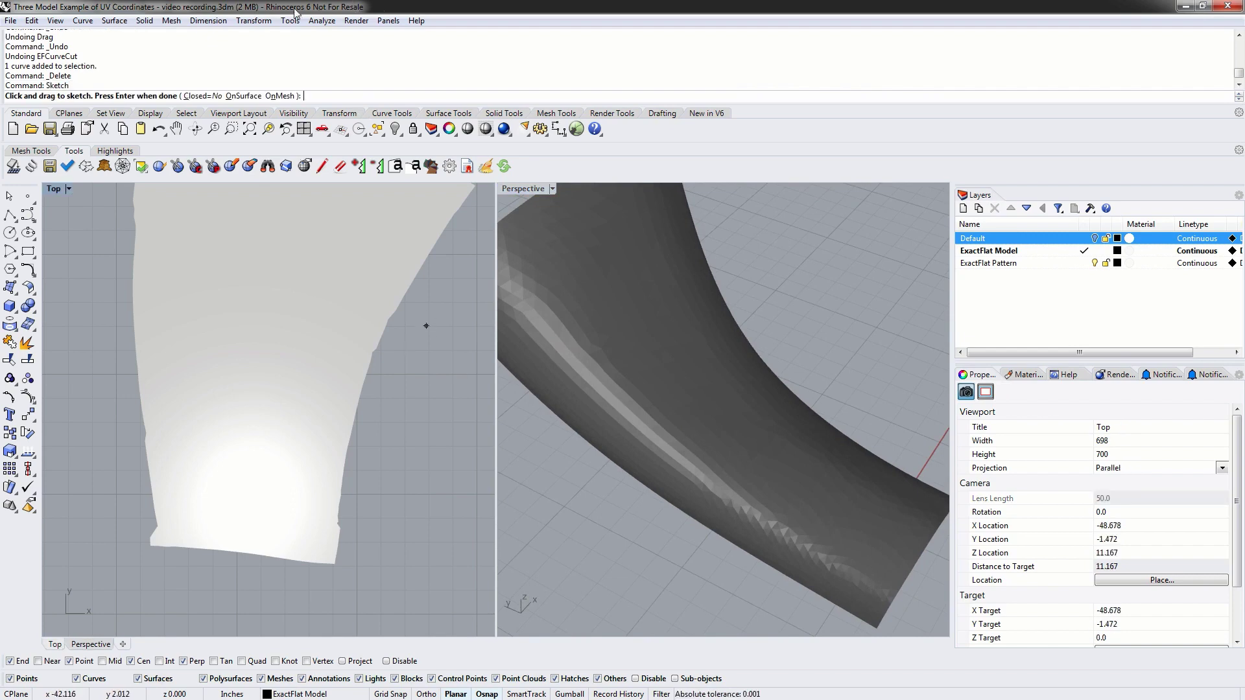
left_click(280, 96)
right_click_drag(590, 297, 606, 392)
mouse_move(606, 392)
left_mouse_down()
mouse_move(604, 322)
mouse_move(661, 282)
mouse_move(705, 297)
mouse_move(730, 329)
mouse_move(786, 450)
mouse_move(761, 484)
mouse_move(694, 487)
mouse_move(614, 412)
left_mouse_up()
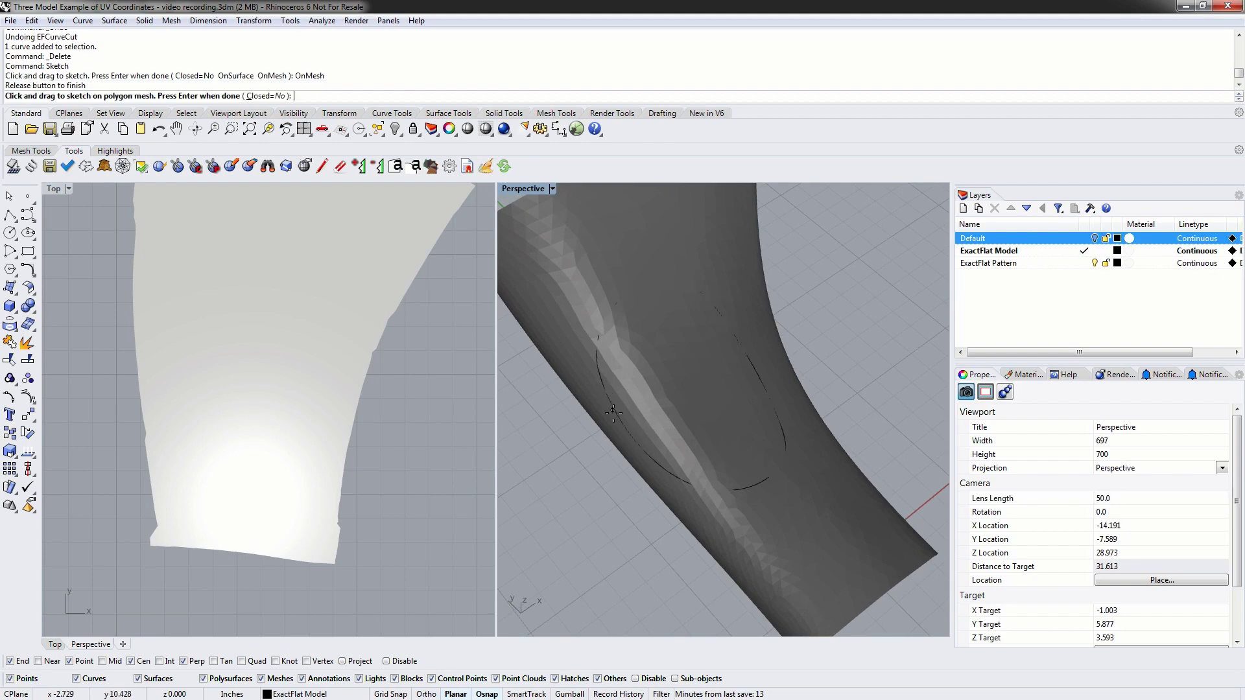
key("Return")
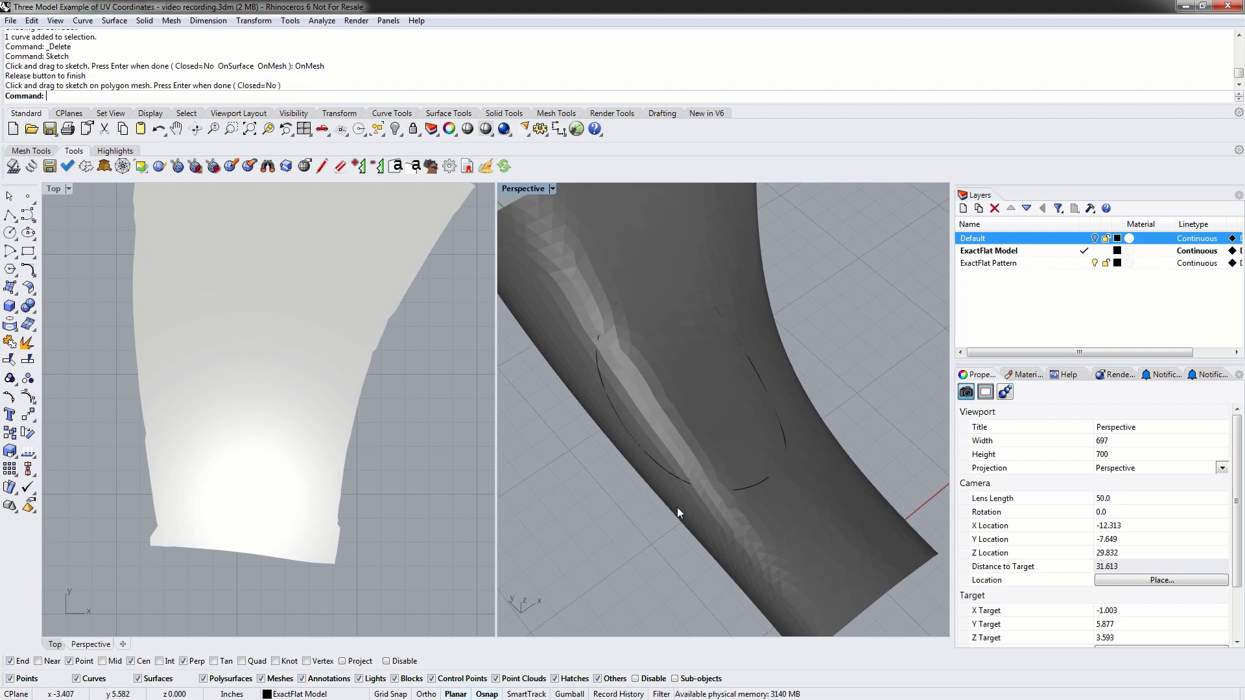
left_click(675, 476)
mouse_move(675, 477)
right_mouse_down()
mouse_move(707, 439)
mouse_move(639, 425)
mouse_move(789, 330)
mouse_move(717, 392)
mouse_move(703, 389)
right_mouse_up()
left_click(539, 409)
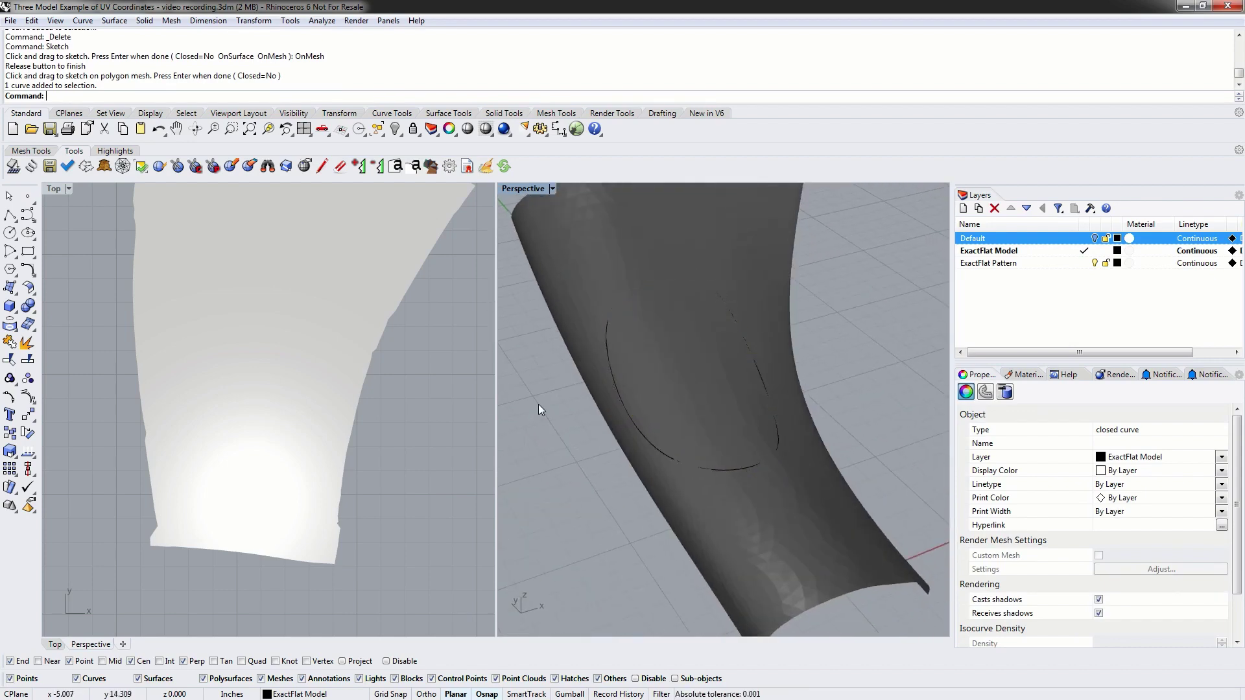
- Cut the 3D model along the sketched oval curve and pull the resulting oval piece out of the flat pattern
left_click(195, 166)
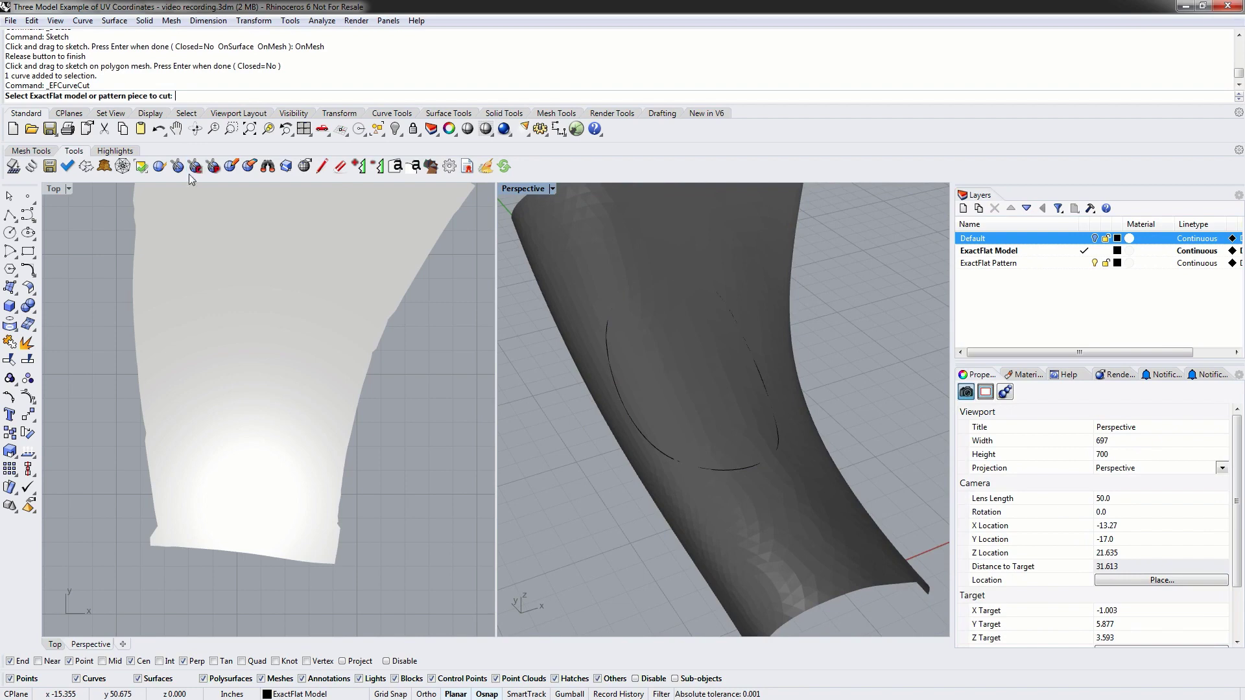
left_click(711, 243)
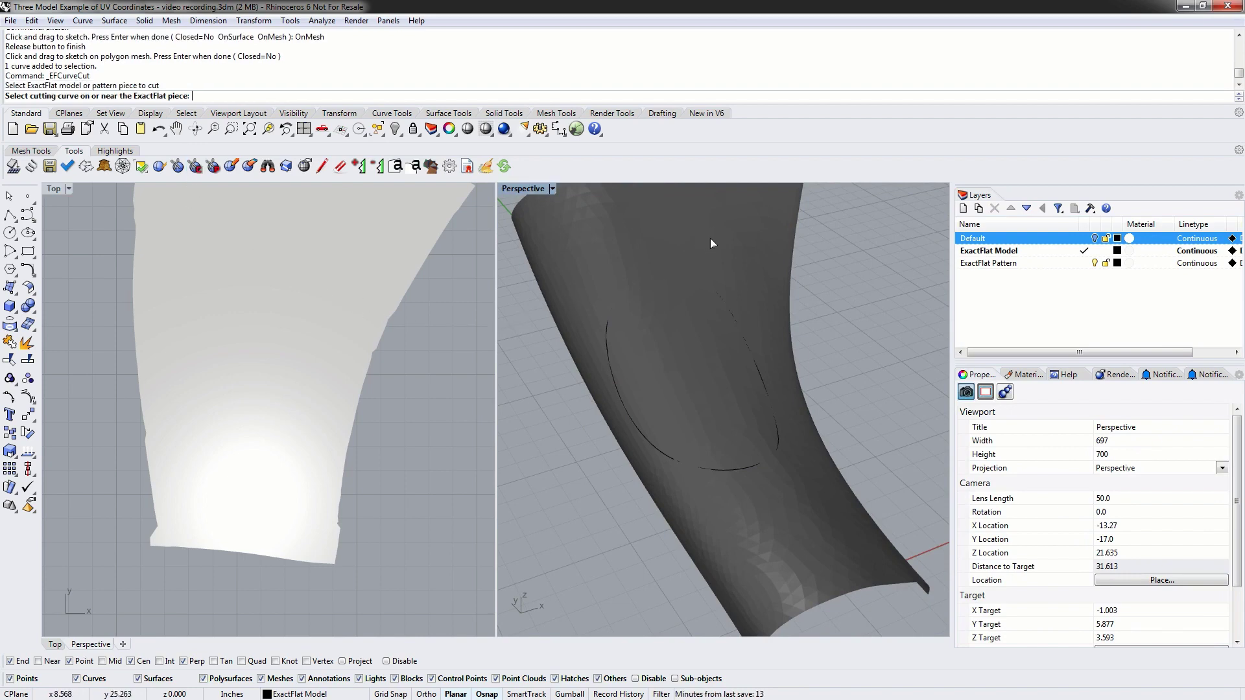
left_click(606, 347)
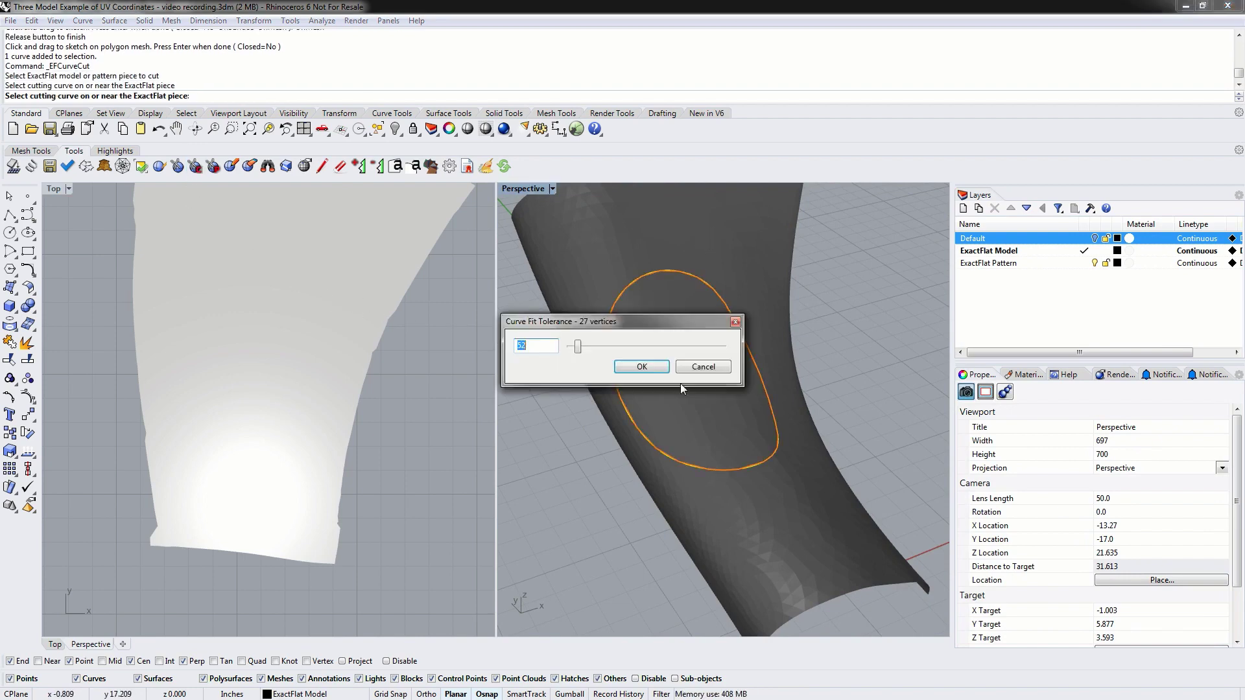
left_click_drag(645, 327, 754, 512)
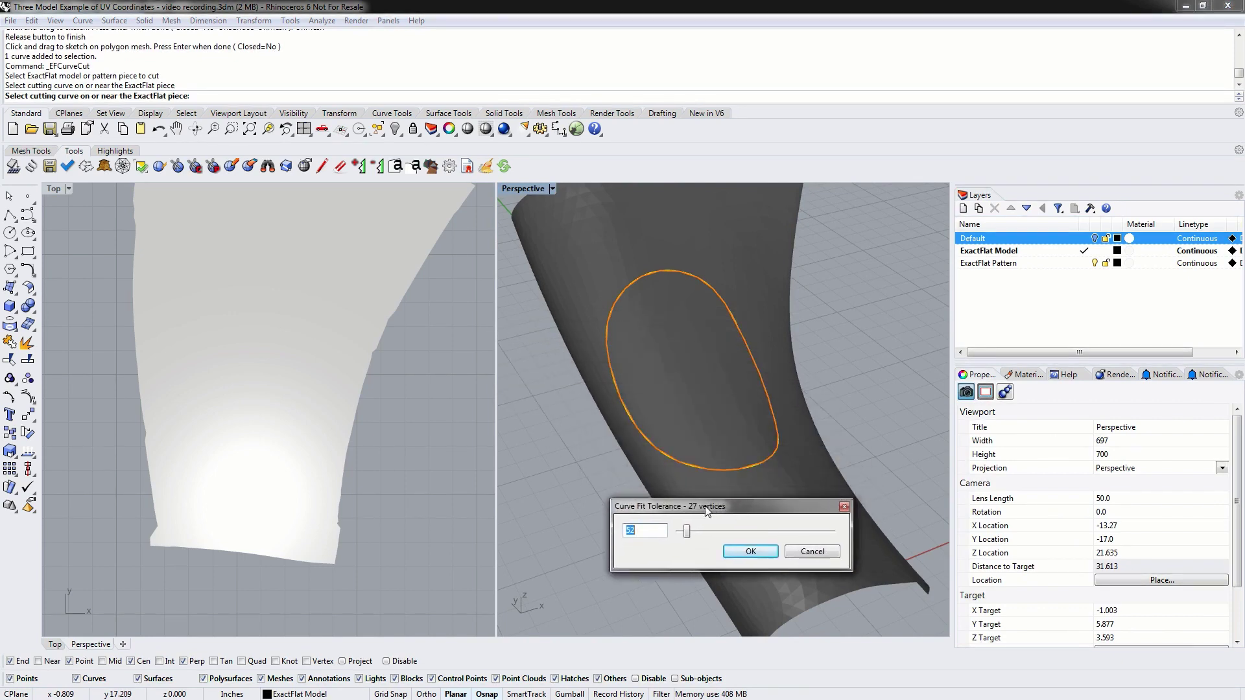
left_click_drag(687, 538, 684, 536)
left_click(750, 551)
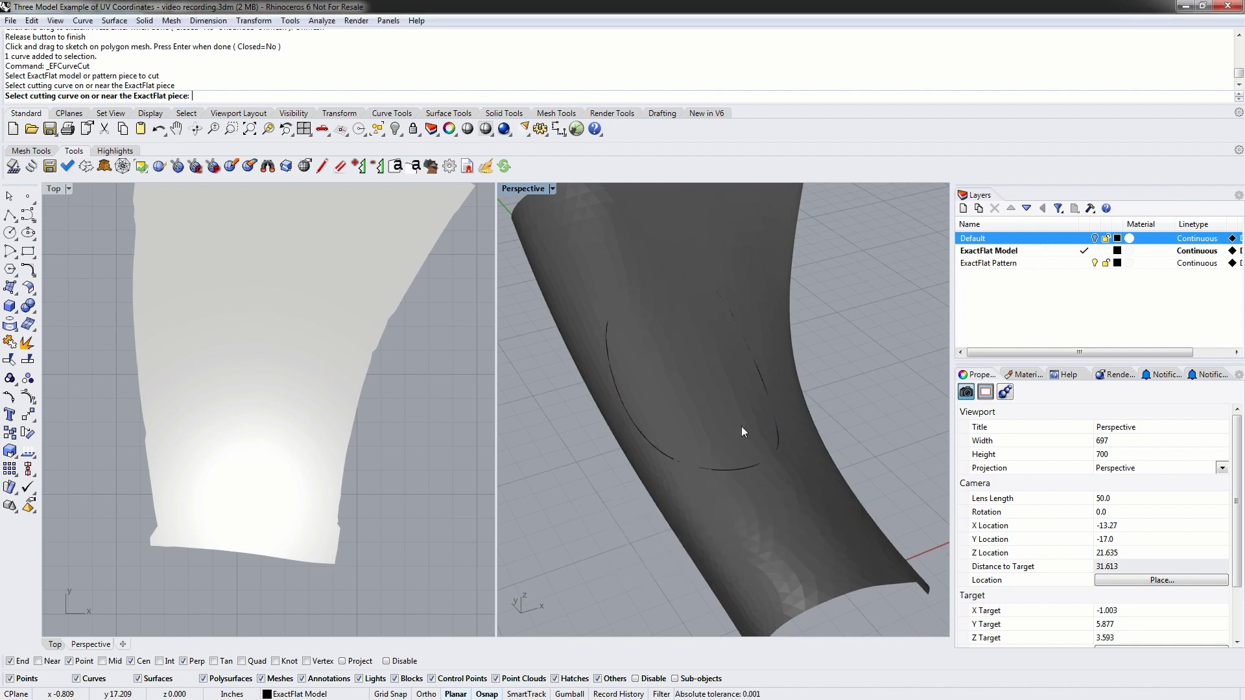
left_click(606, 318)
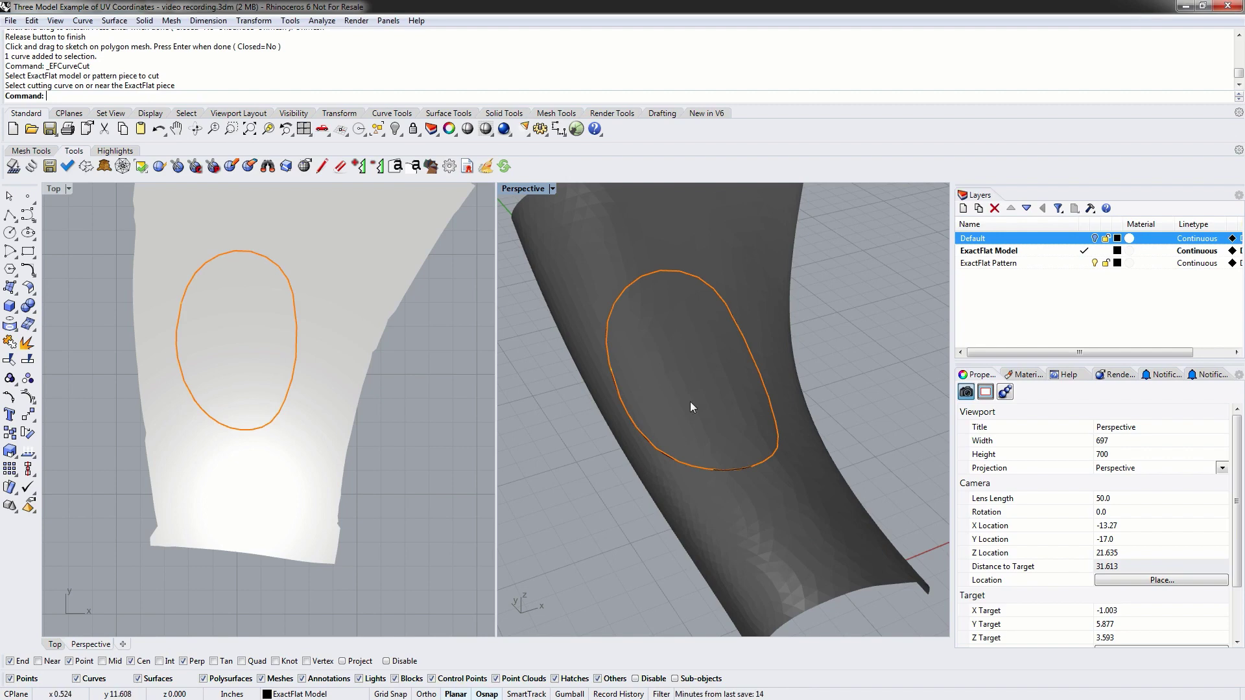
left_click(245, 349)
left_click_drag(245, 350, 438, 509)
left_click(439, 350)
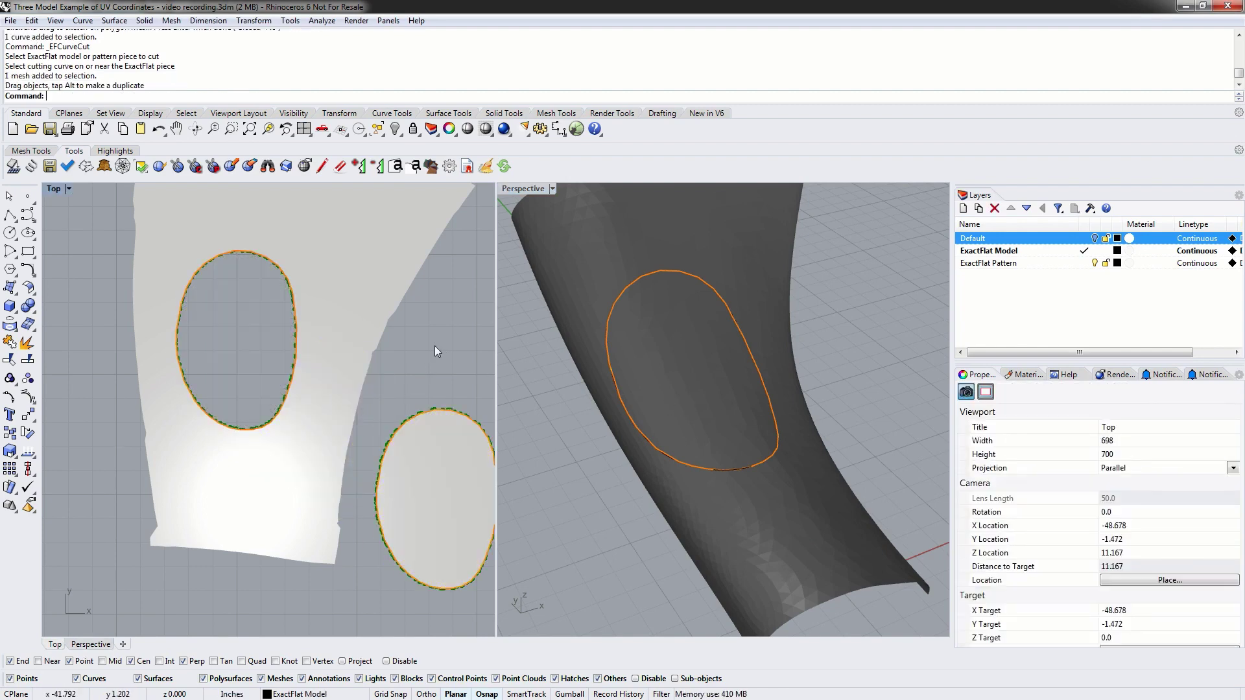
- Undo the move of the oval piece and its curve cut, and delete the sketched oval curve from the model
left_click(158, 130)
left_click(157, 129)
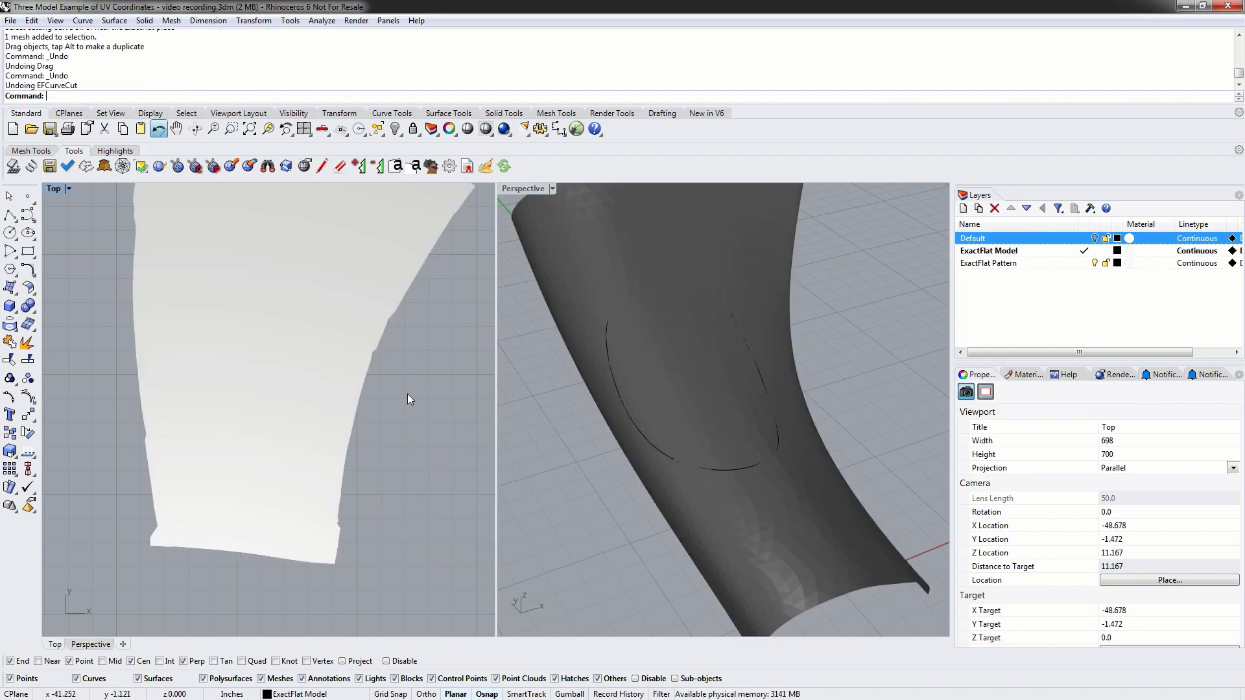
left_click(644, 438)
key("Delete")
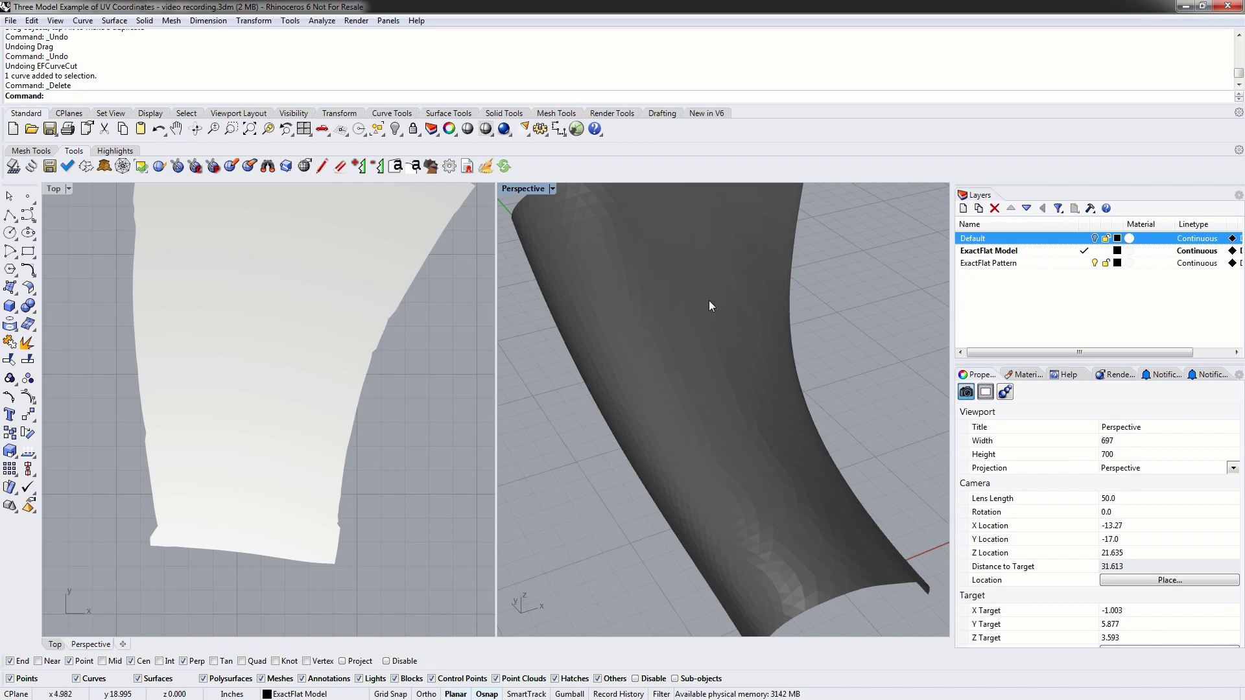
- Clean the ExactFlat data out of the file so only the original mesh remains, and maximize the Perspective viewport
right_click_drag(702, 361, 621, 380)
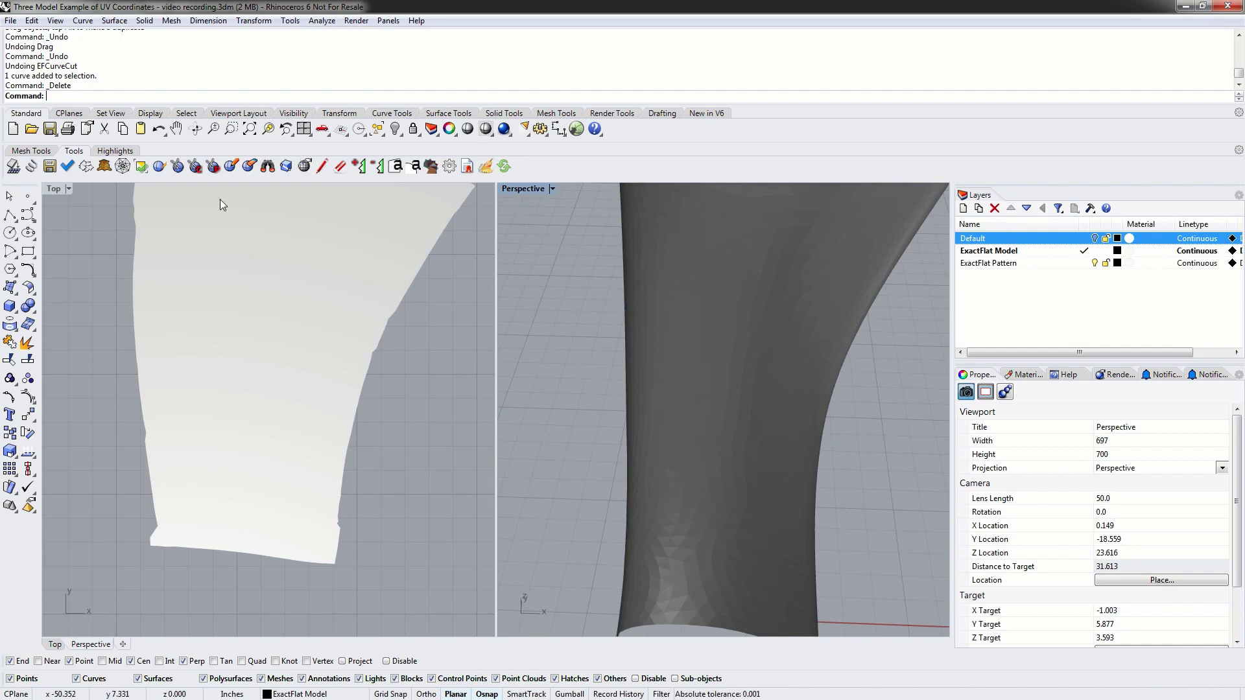
left_click(487, 165)
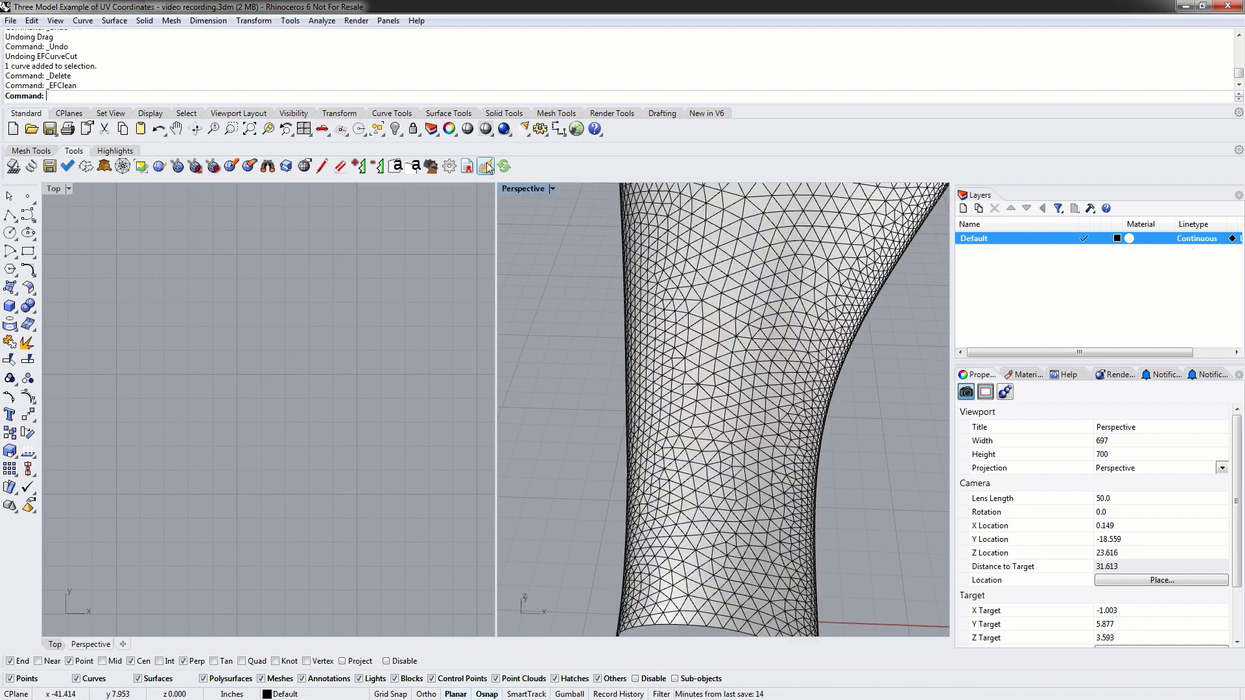
double_click(522, 188)
left_click(523, 188)
- Set the construction plane to the current view, with the curved mesh seen from its side
left_click(255, 390)
right_click_drag(265, 291, 336, 258)
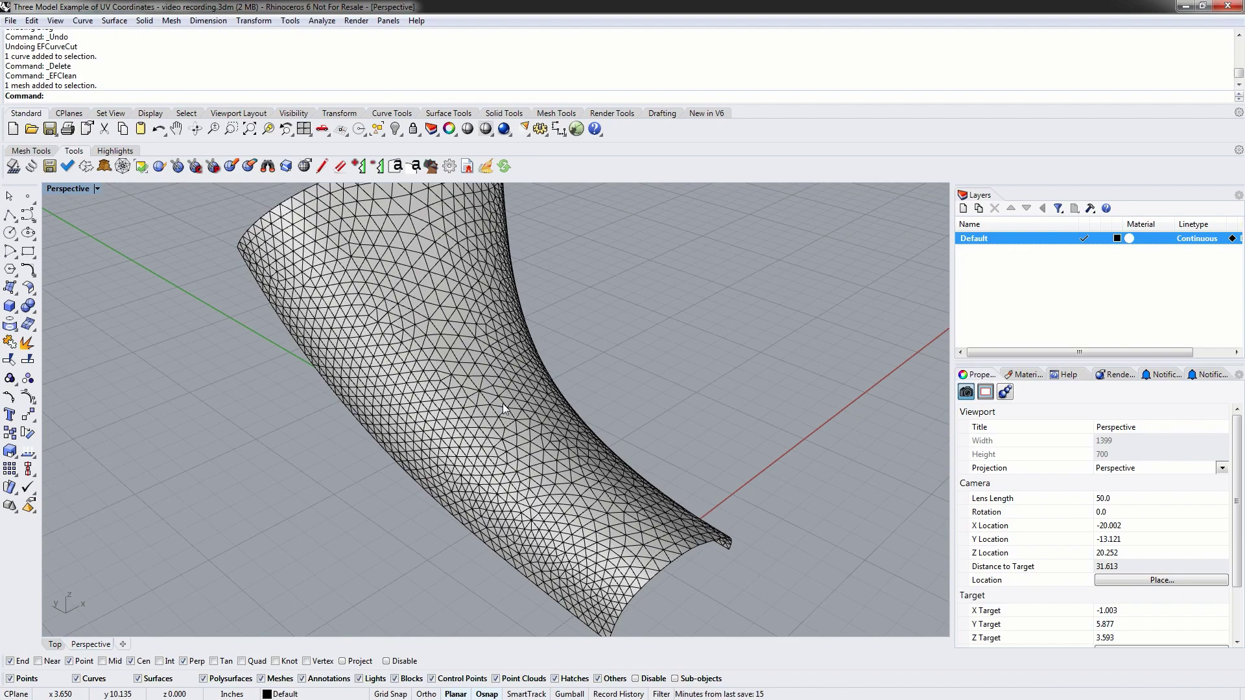
right_click_drag(670, 310, 752, 473)
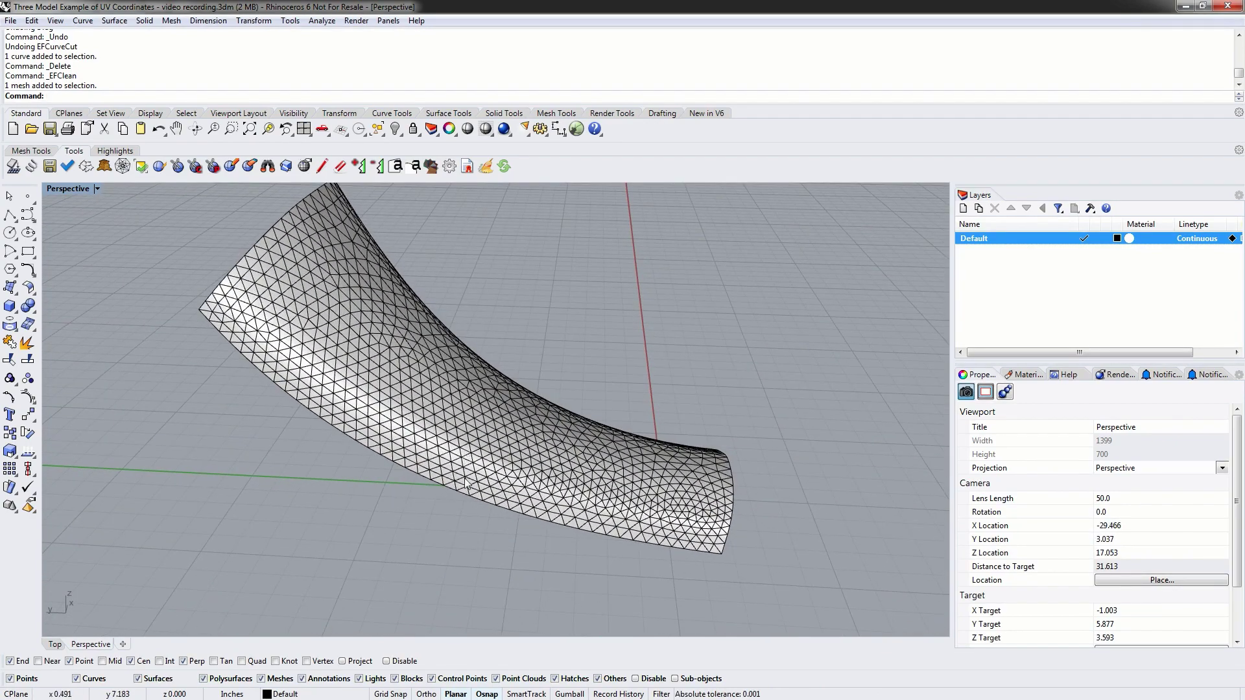
right_click_drag(456, 503, 454, 487)
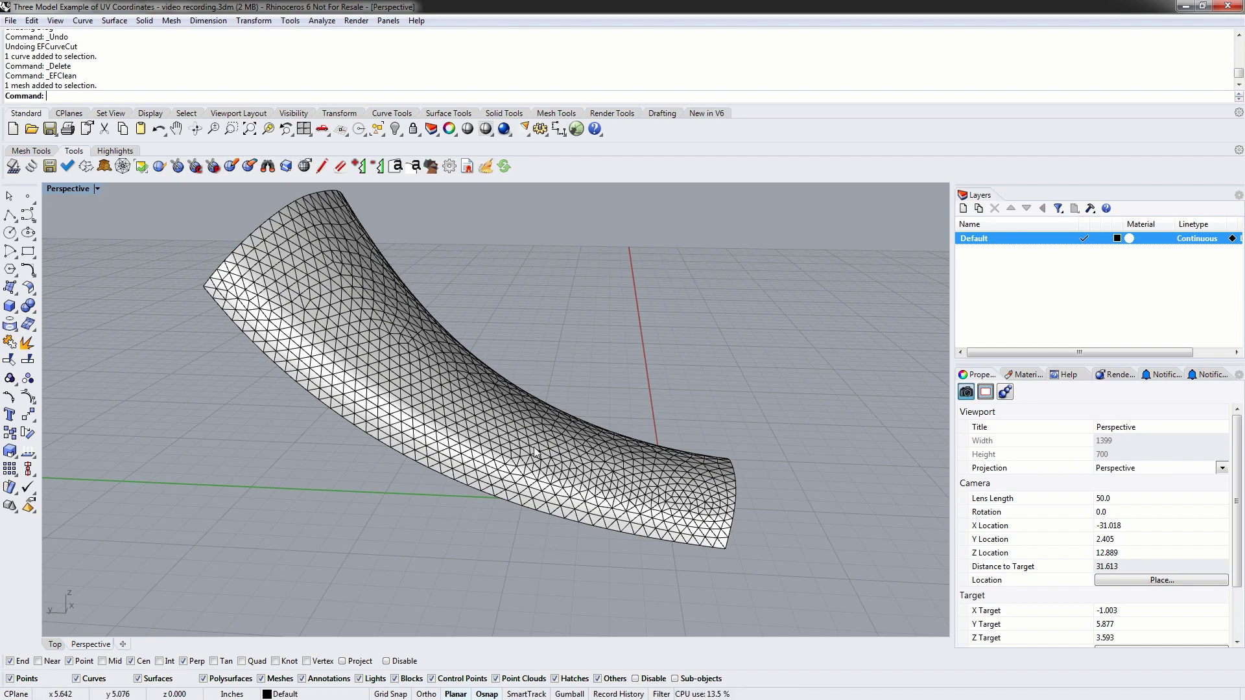
type("CPl")
key("Return")
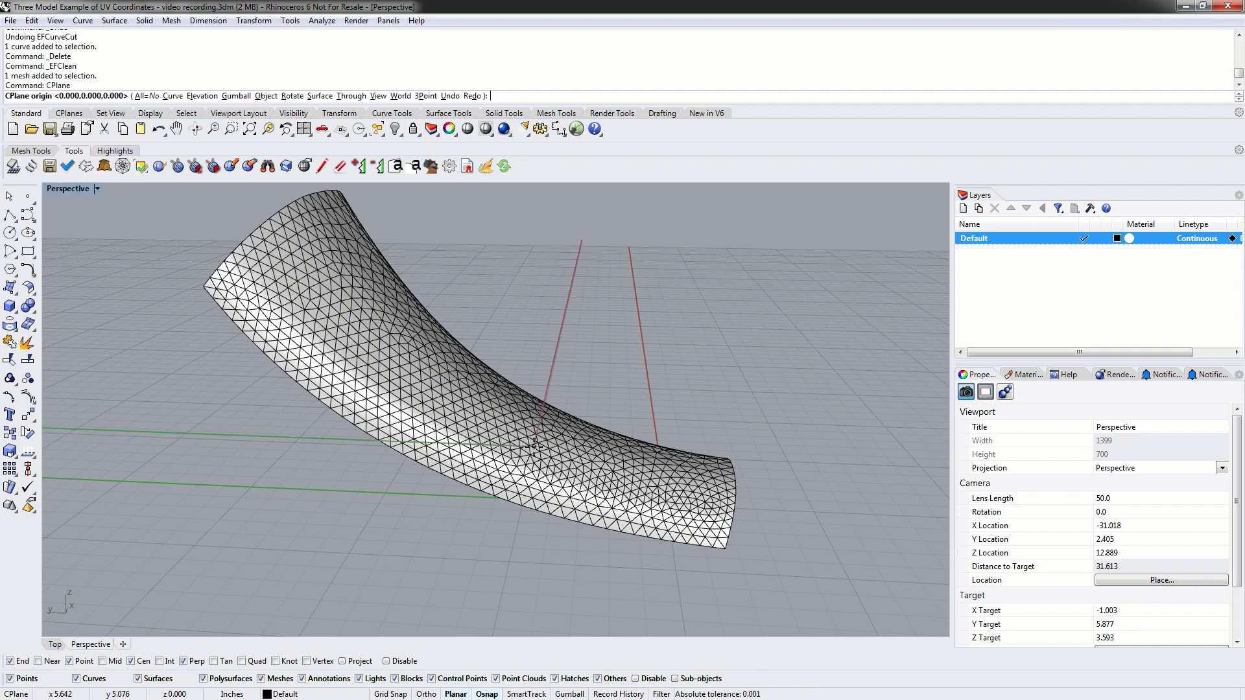
left_click(378, 96)
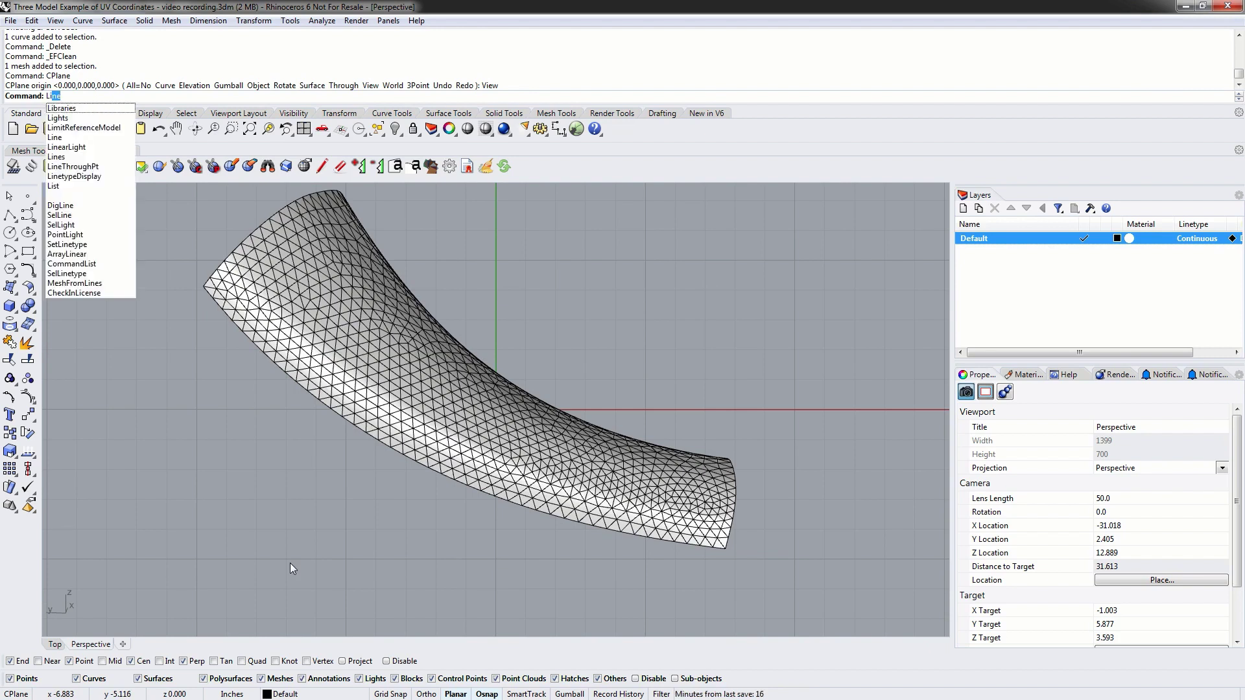
- Draw a short straight line from just below the mesh's lower edge up to its middle part
key("Return")
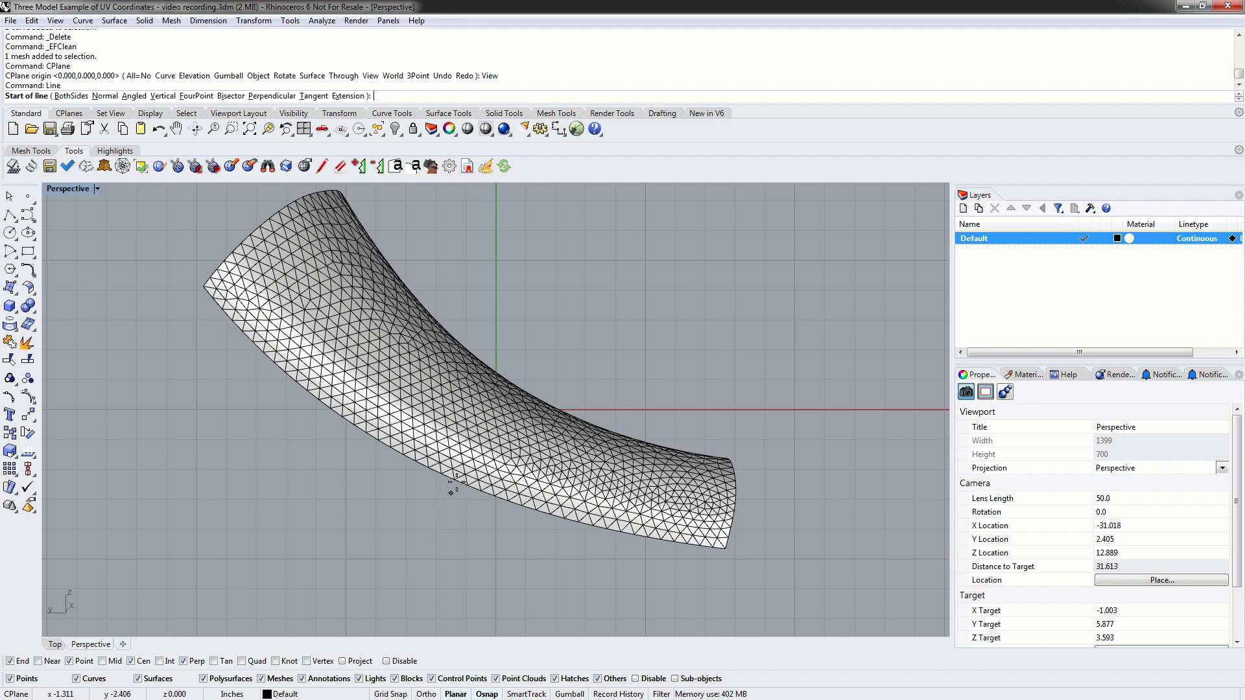
left_click(457, 523)
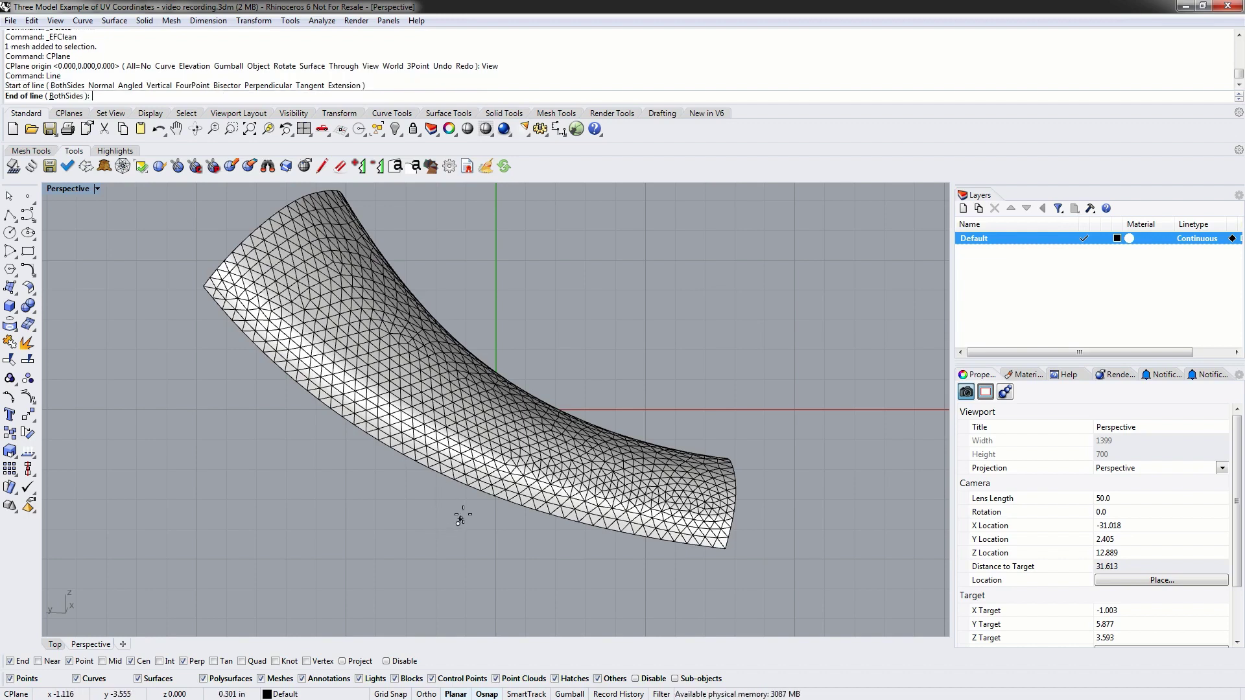
left_click(482, 462)
key("Return")
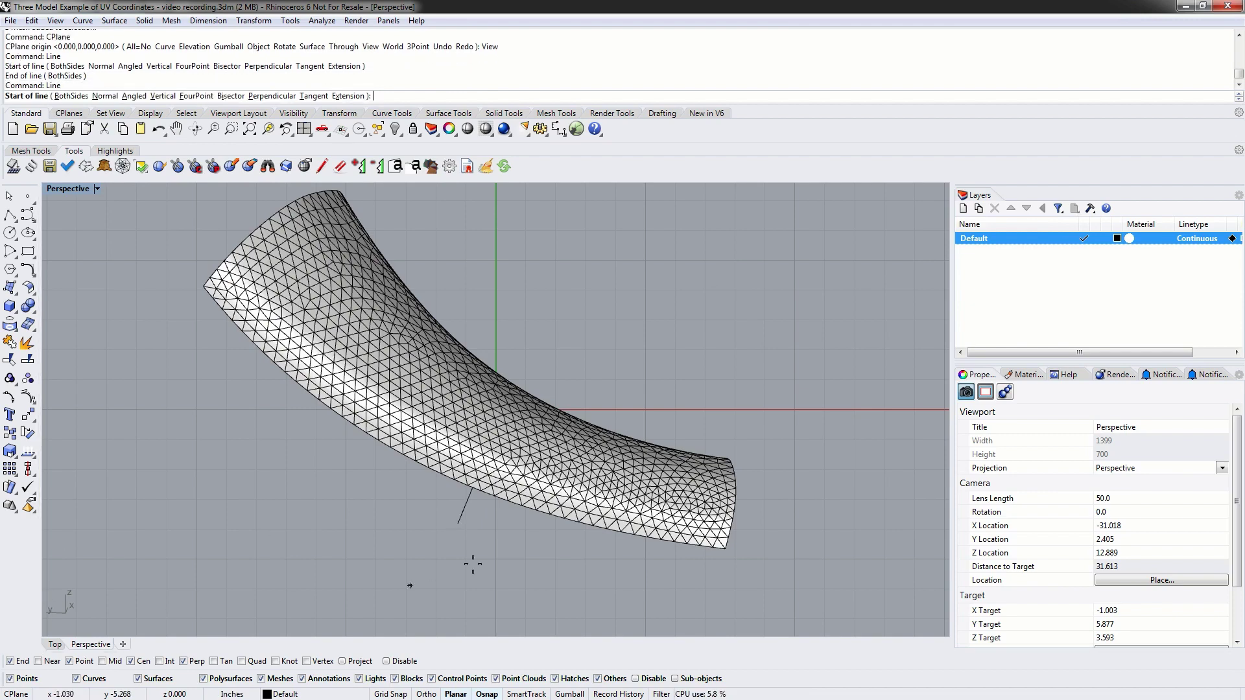
key("Escape")
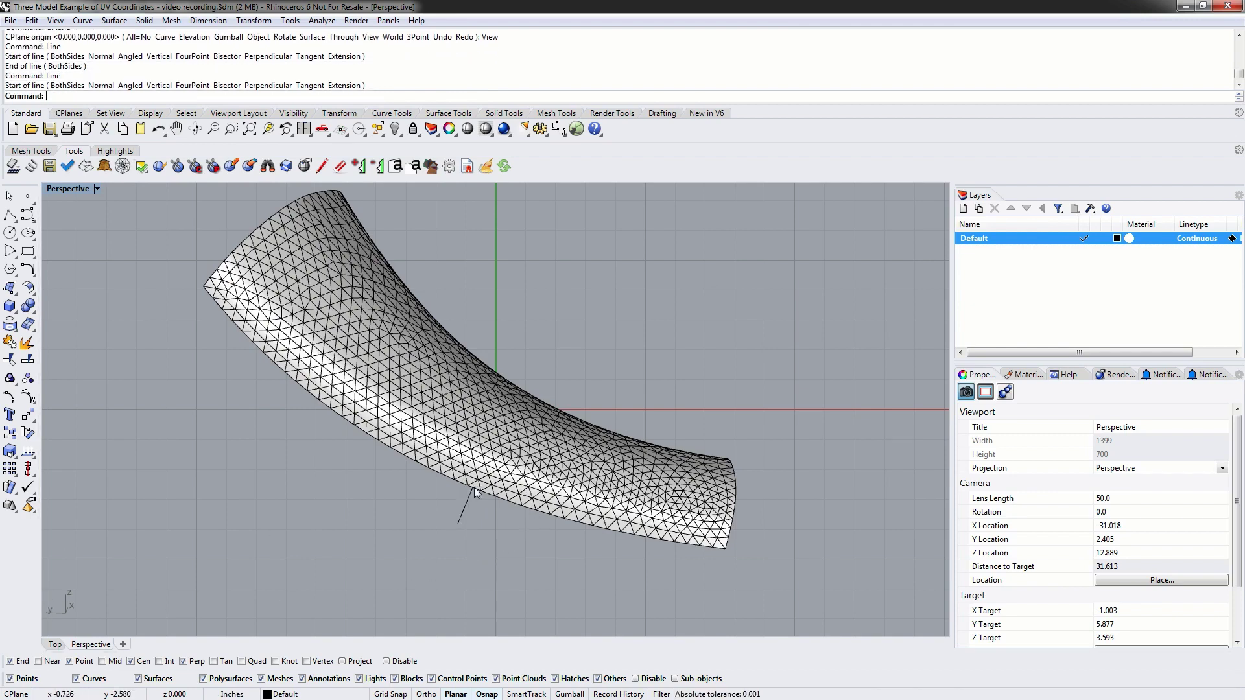
- Delete the short line and draw an inverted-V polyline from below the mesh's lower edge, its first side about 2.8 in long
left_click(466, 507)
key("Delete")
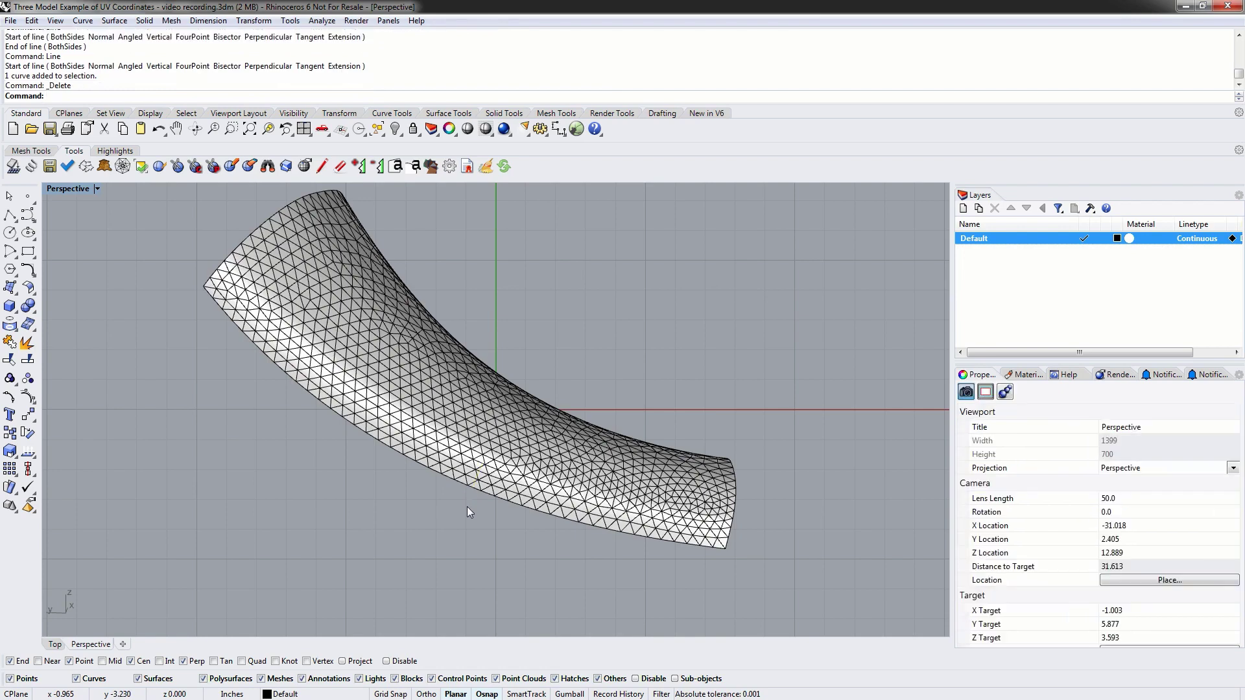
type("P")
type("olyline")
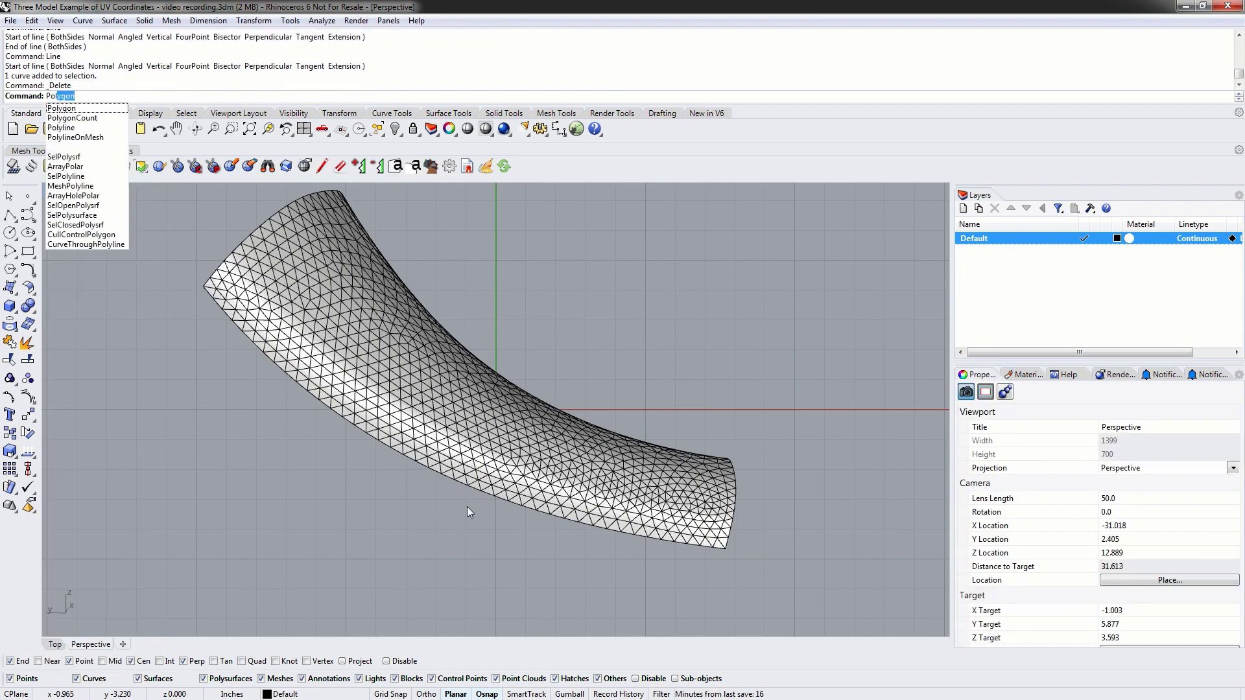
key("Return")
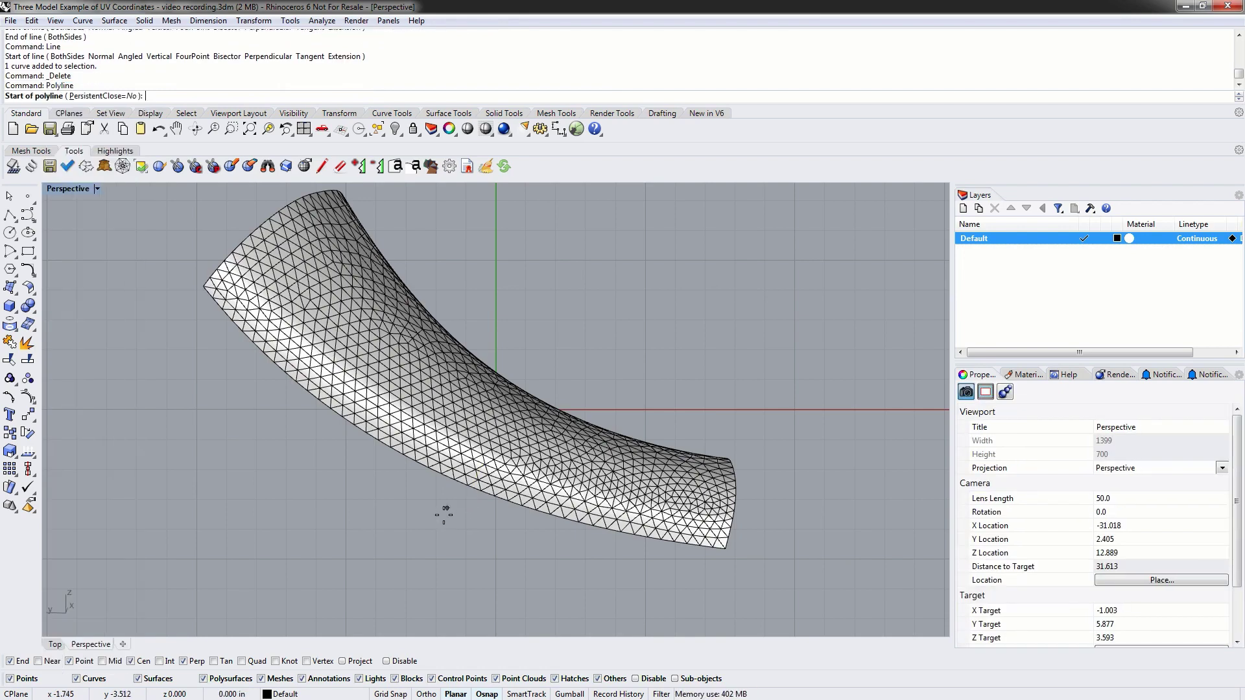
left_click(470, 533)
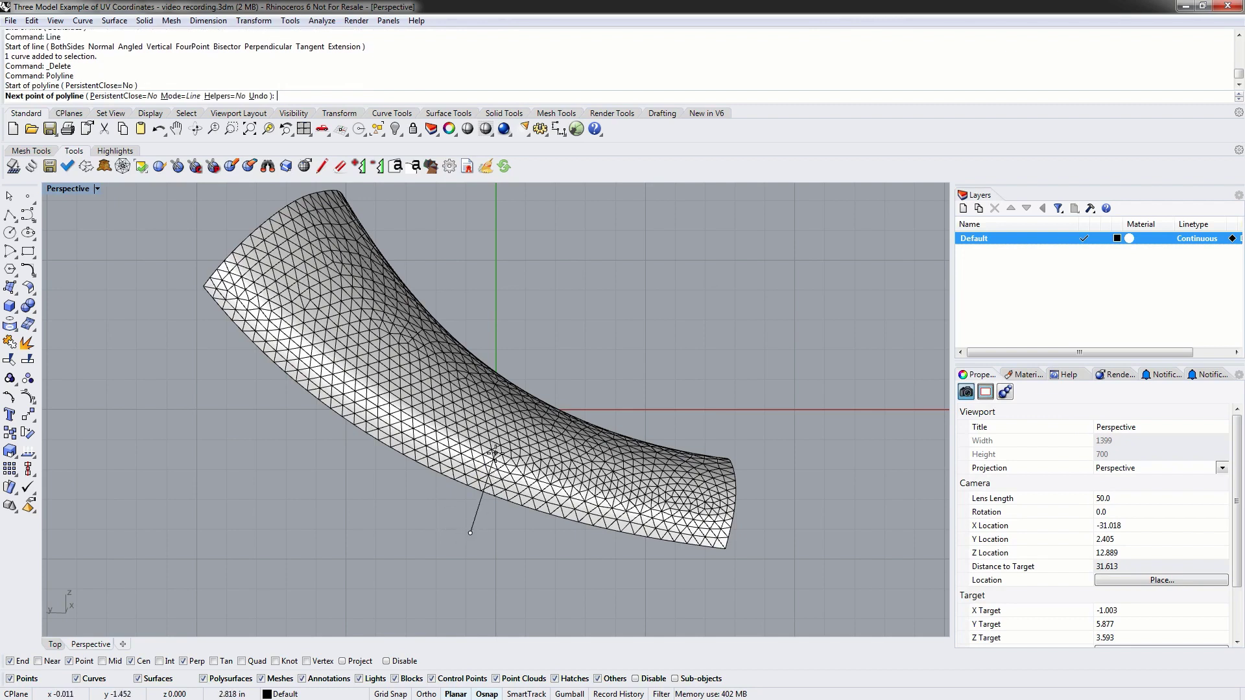
left_click(495, 448)
left_click(503, 533)
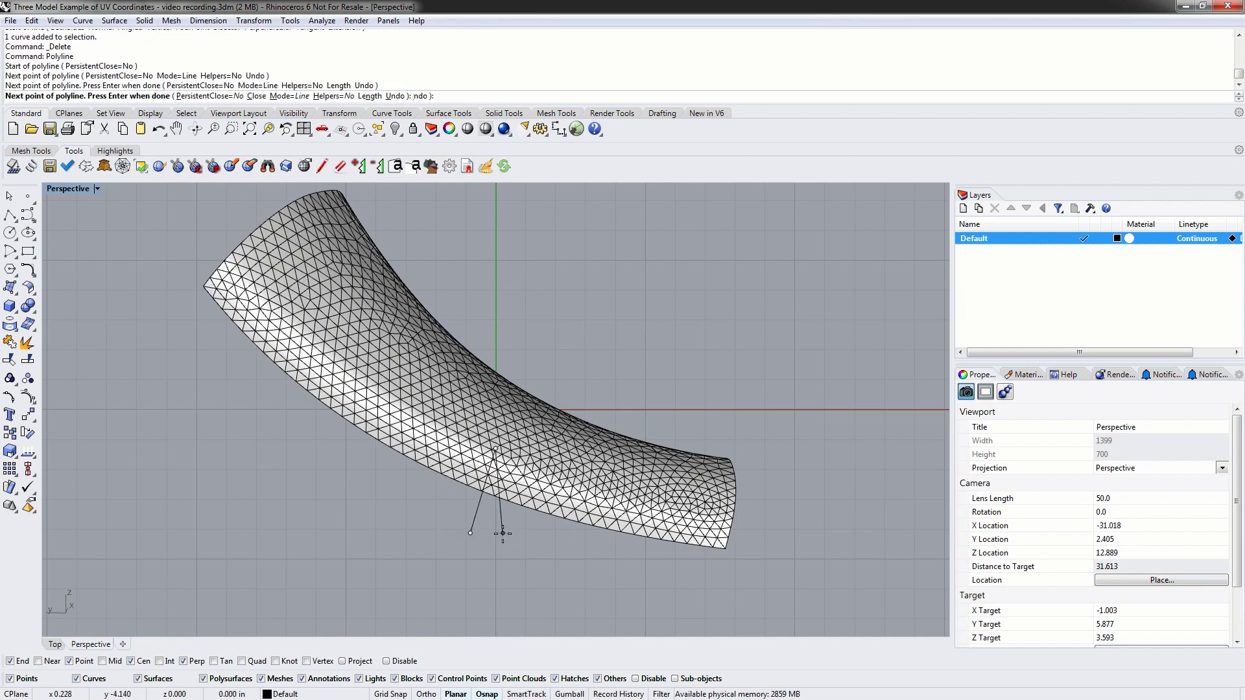
key("Return")
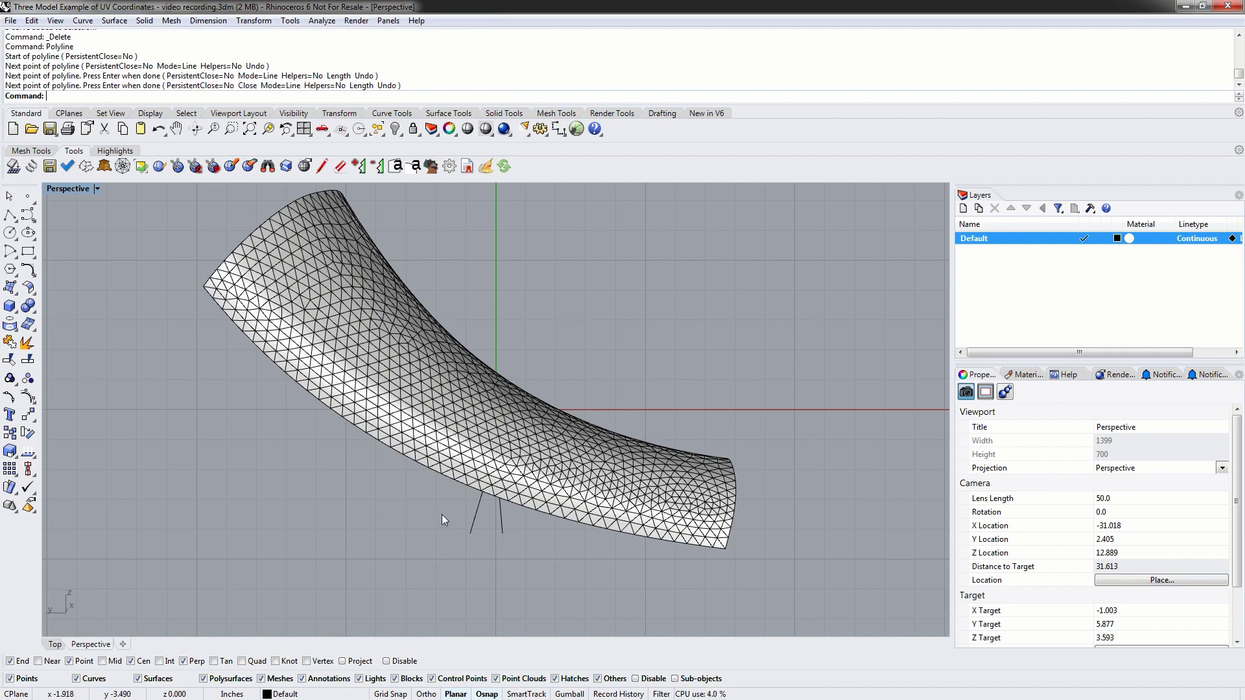
- Try to project the inverted-V polyline onto the mesh
left_click_drag(525, 548, 454, 516)
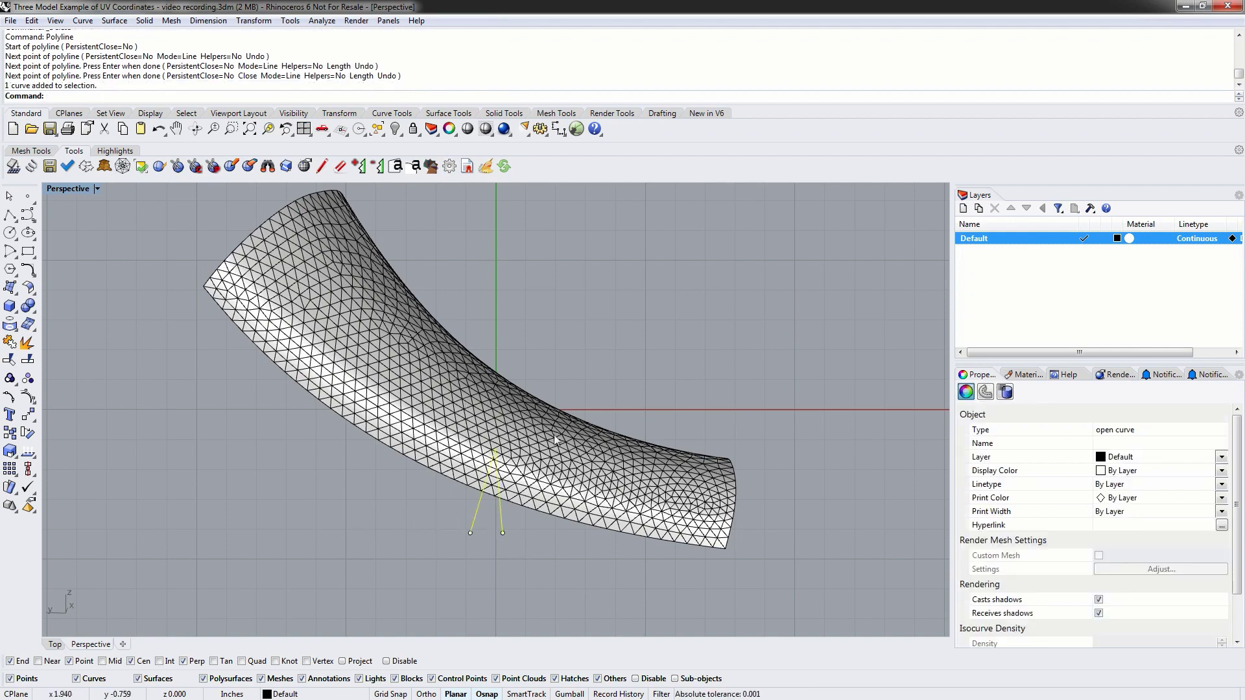
right_click_drag(526, 487, 774, 574)
right_click_drag(630, 523, 577, 516)
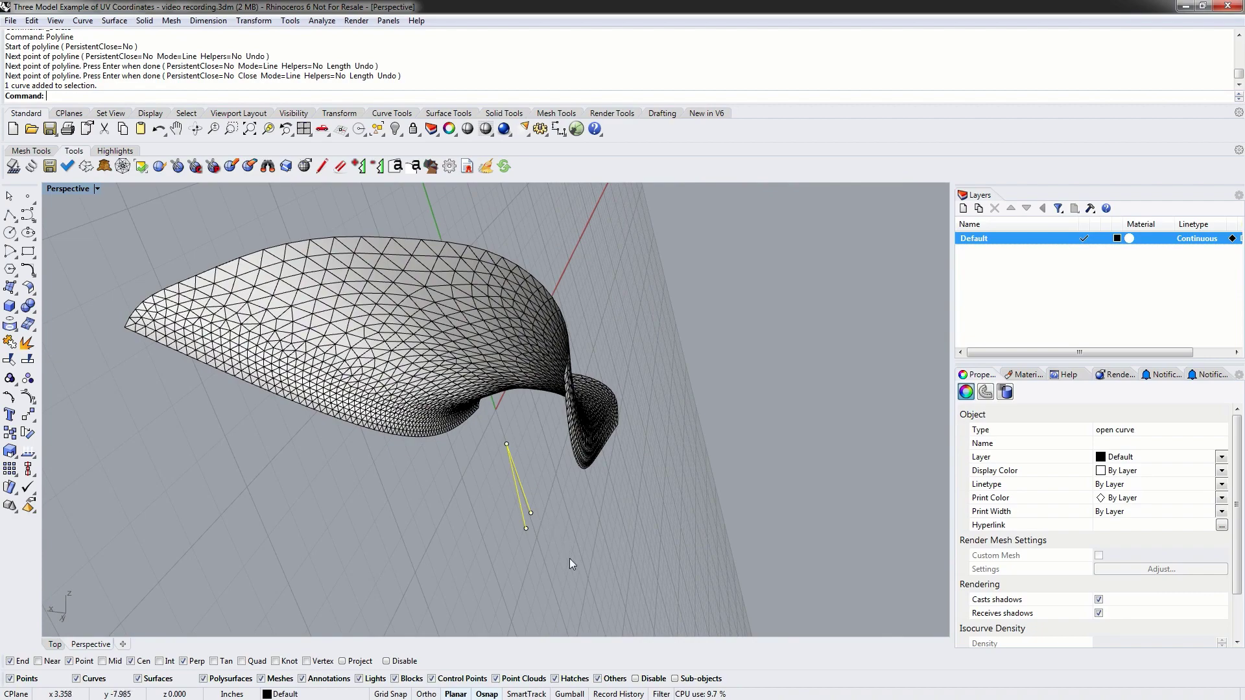
right_click_drag(571, 544, 411, 505)
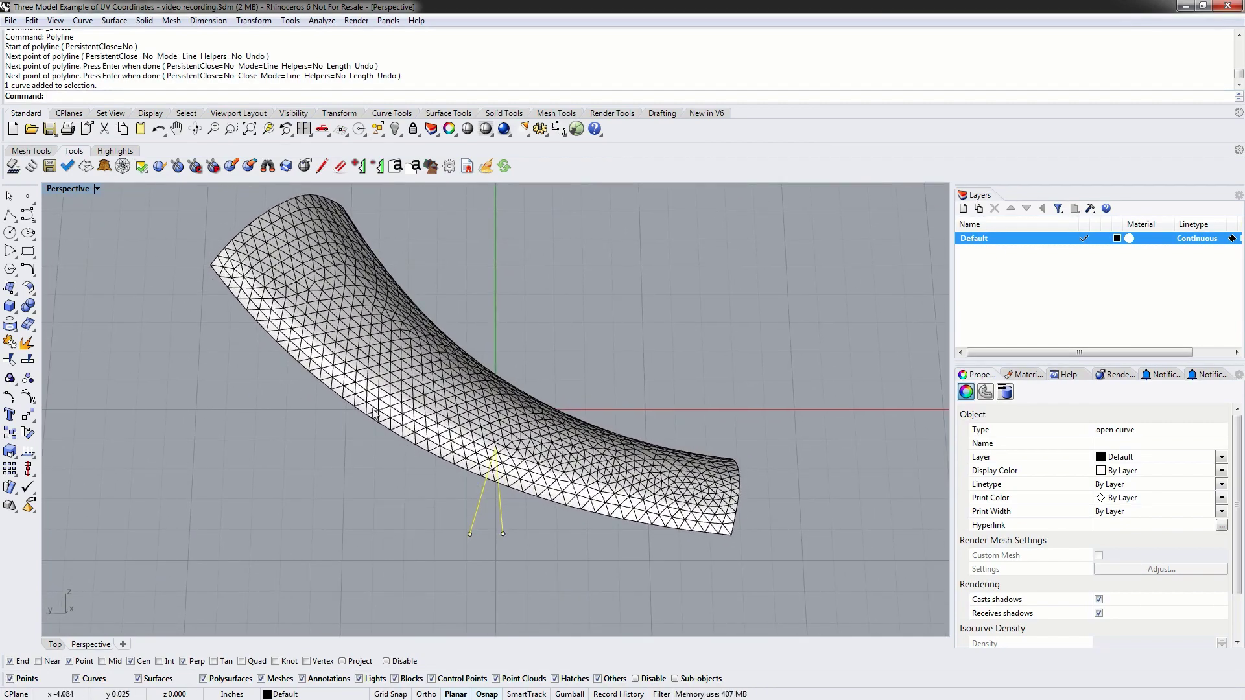
type("Project")
key("Return")
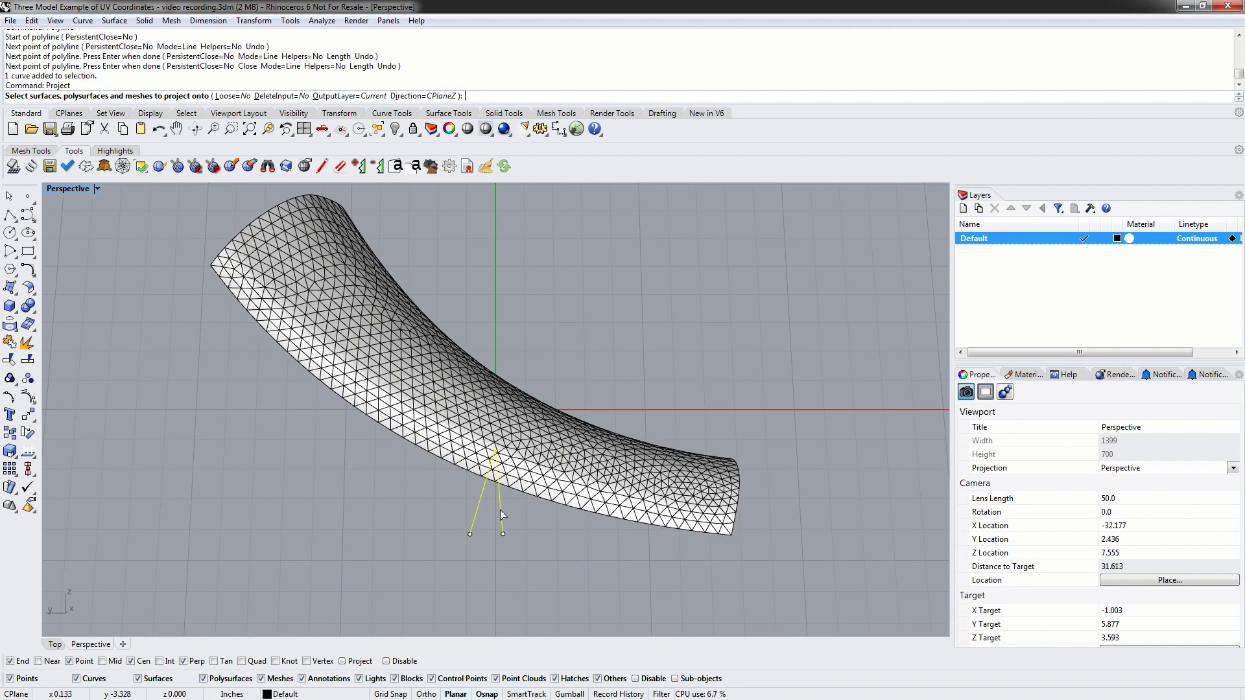
left_click(410, 444)
key("Return")
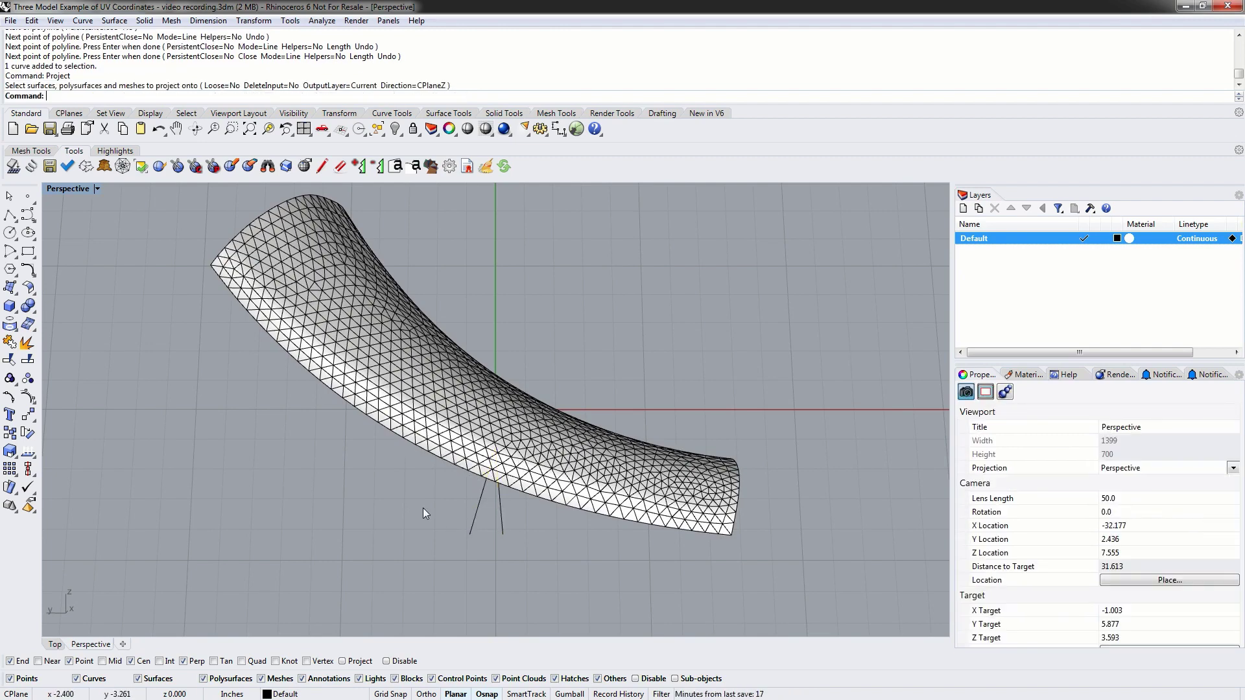
- Project the inverted-V polyline onto the curved mesh along the construction plane's Z direction, keeping the input curve
type("Project")
key("Return")
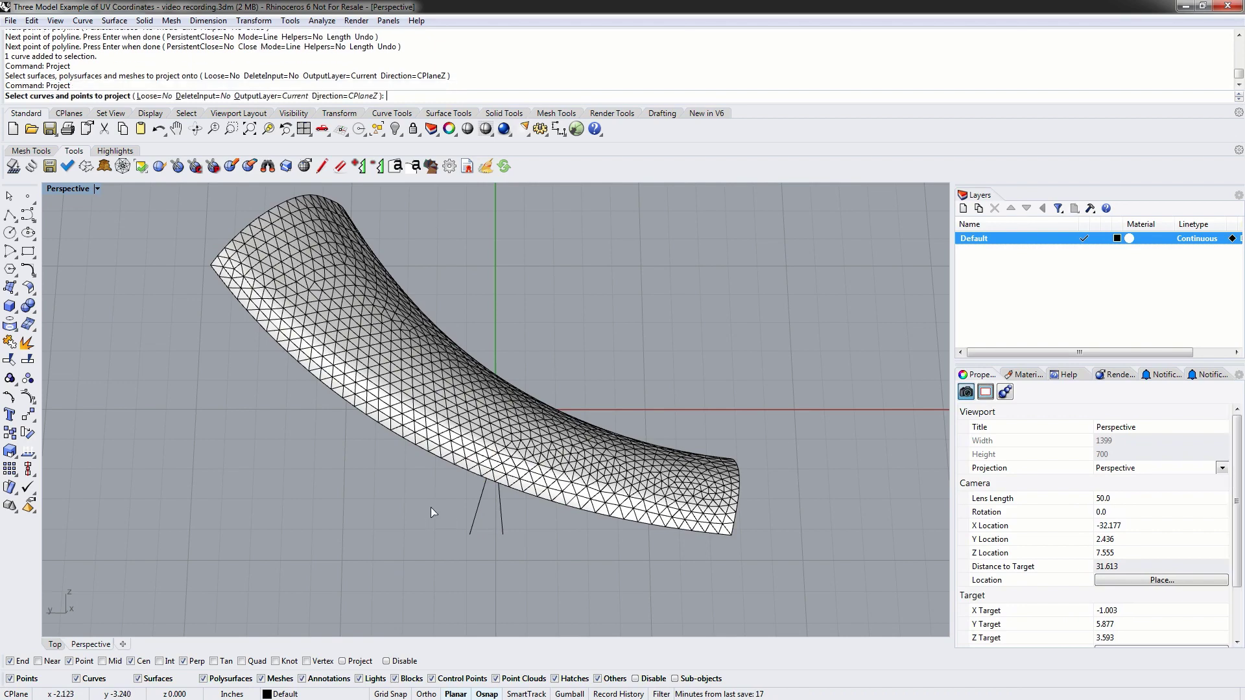
left_click(477, 510)
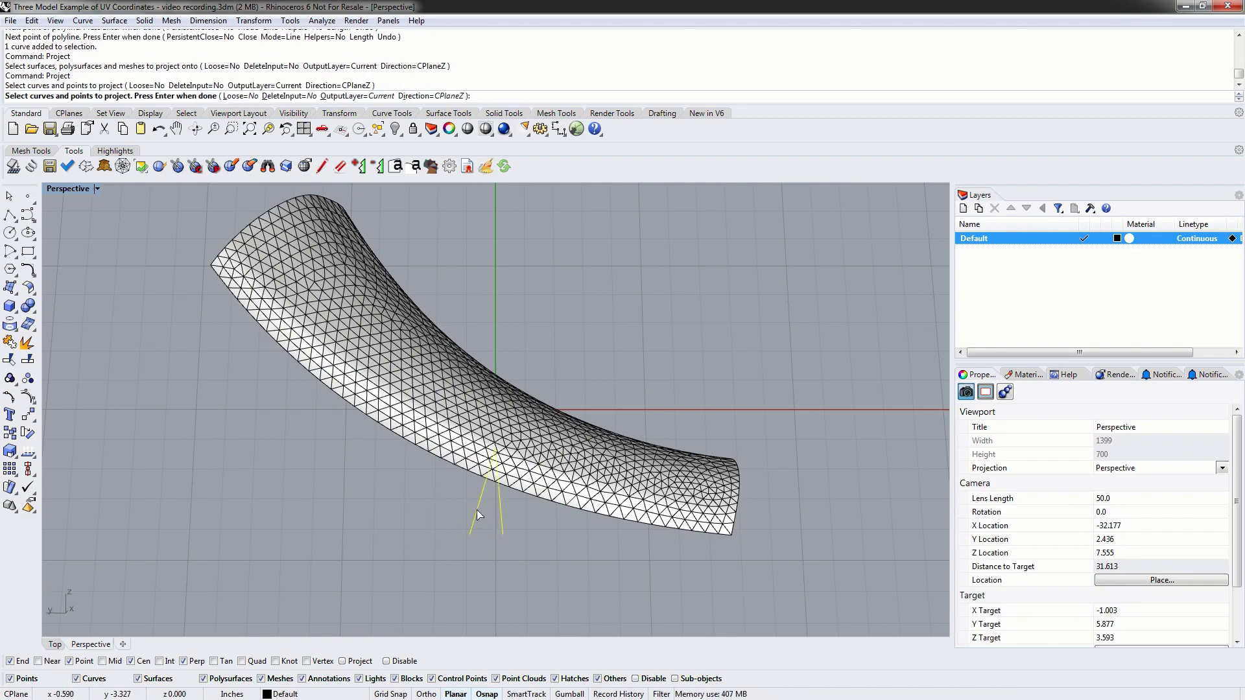
key("Return")
left_click(482, 415)
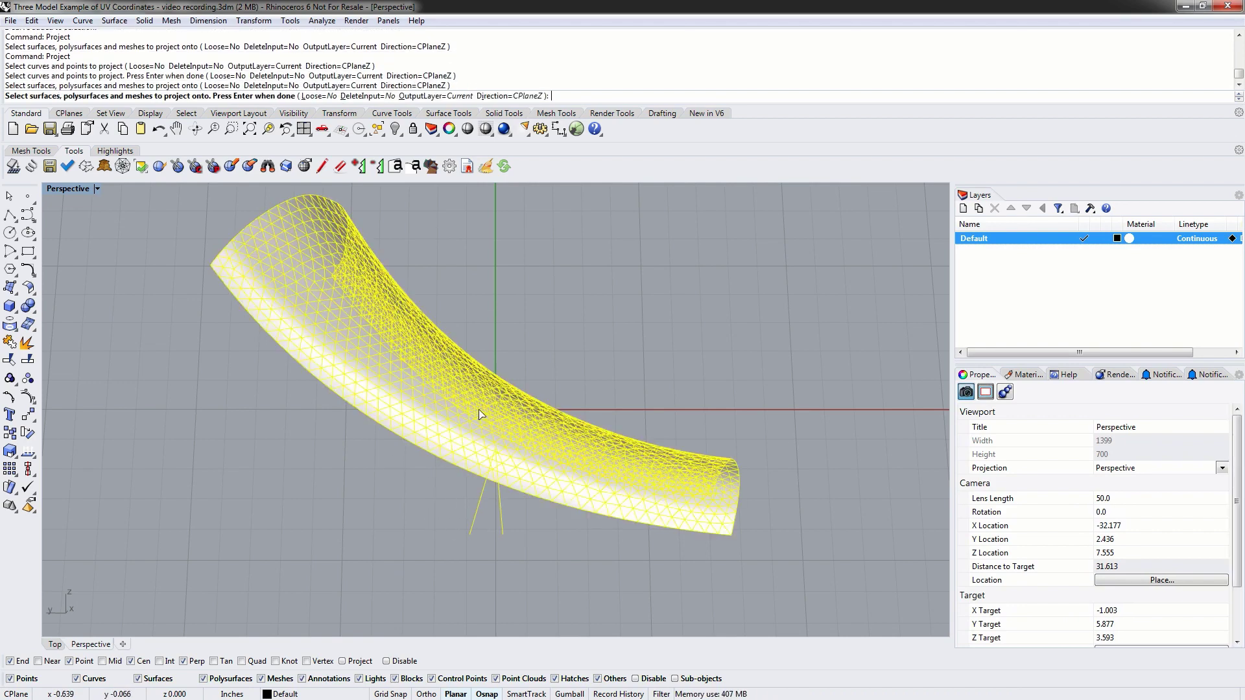
key("Return")
mouse_move(565, 511)
right_mouse_down()
mouse_move(504, 545)
mouse_move(568, 530)
mouse_move(555, 520)
right_mouse_up()
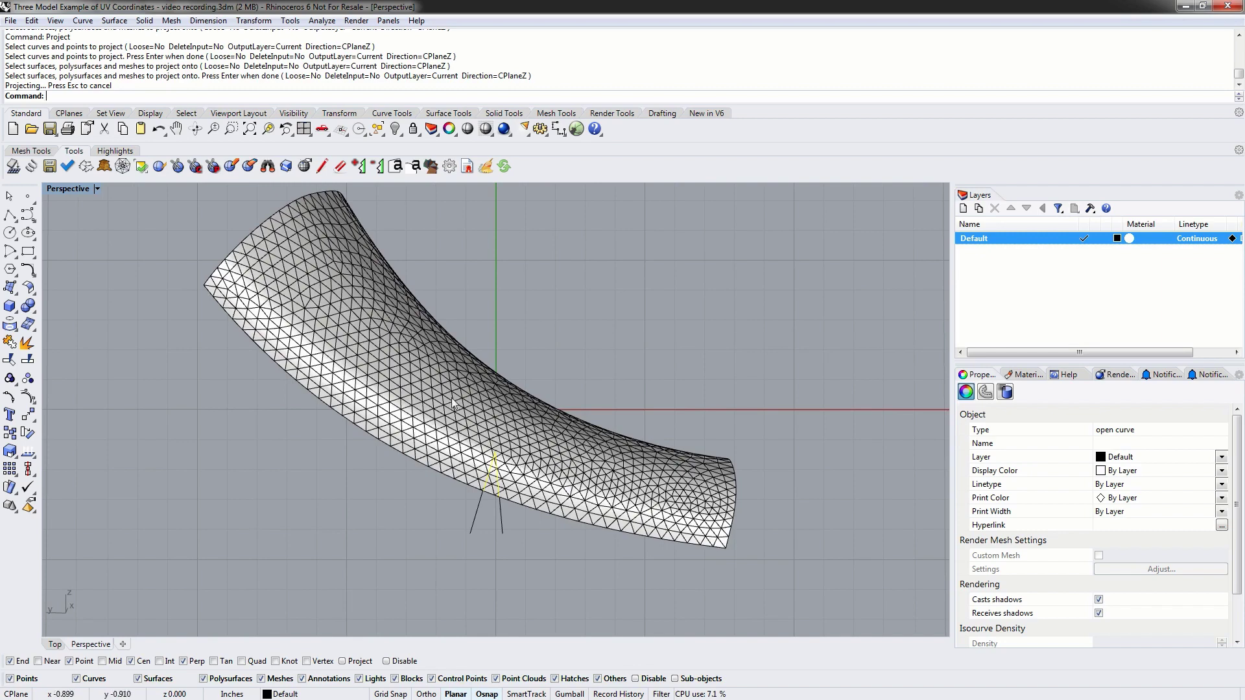
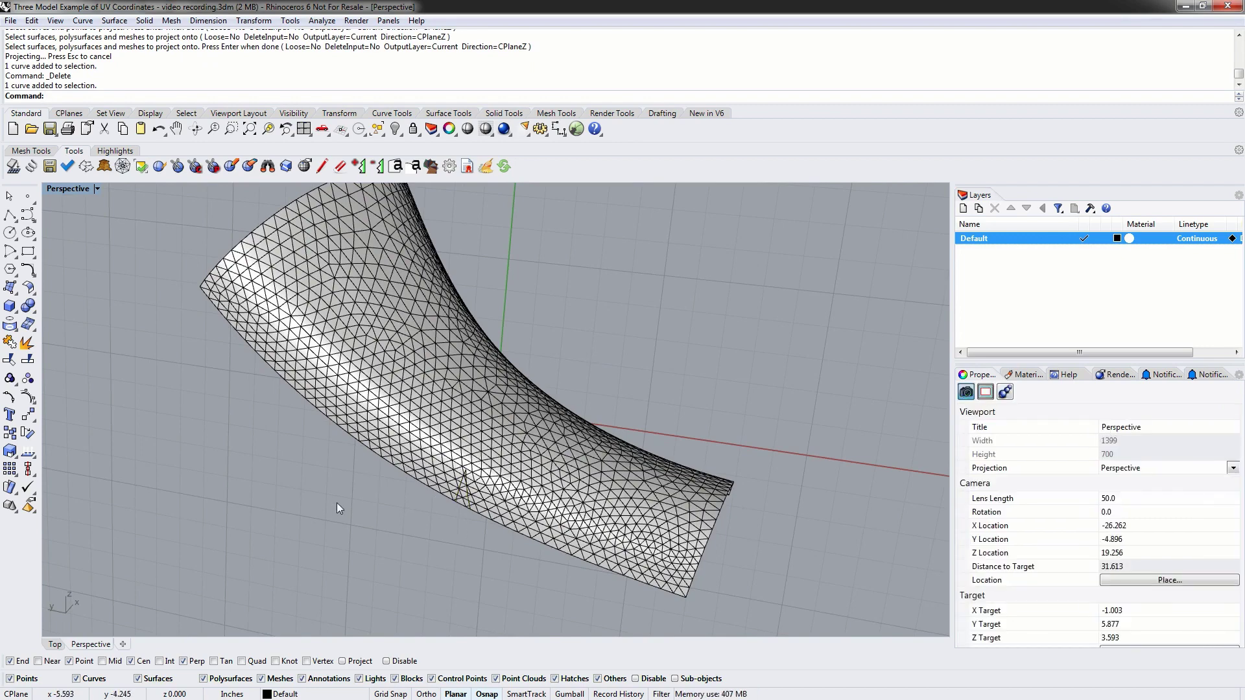
right_click_drag(336, 503, 437, 497)
type("SplitMeshEdge")
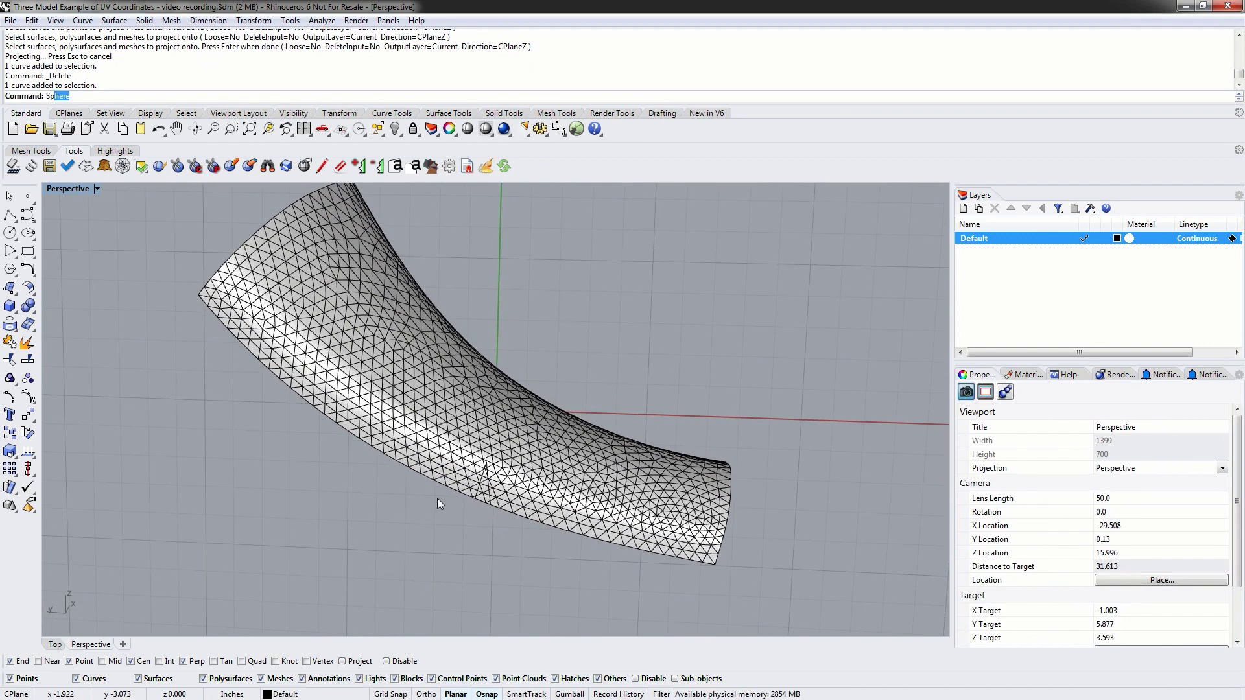
key("Return")
type("Sp")
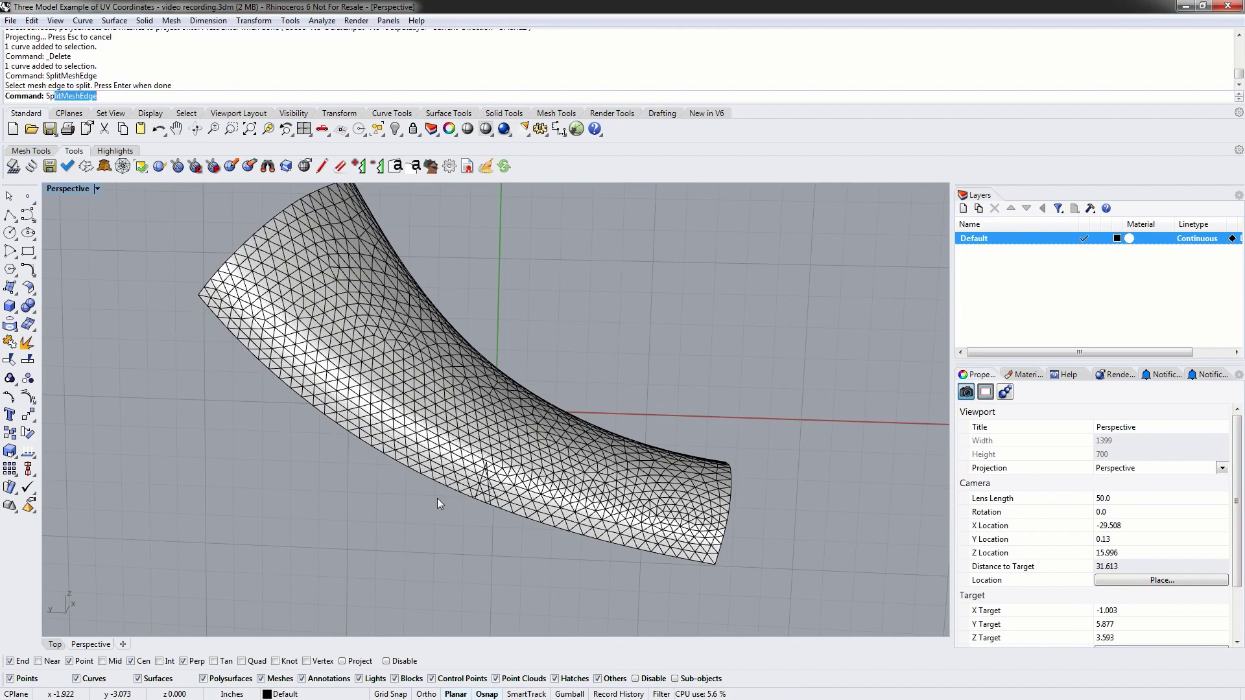
- Try to split the curved mesh with MeshSplit, using the projected V curve as the cutting object
type("eshSplit")
key("Return")
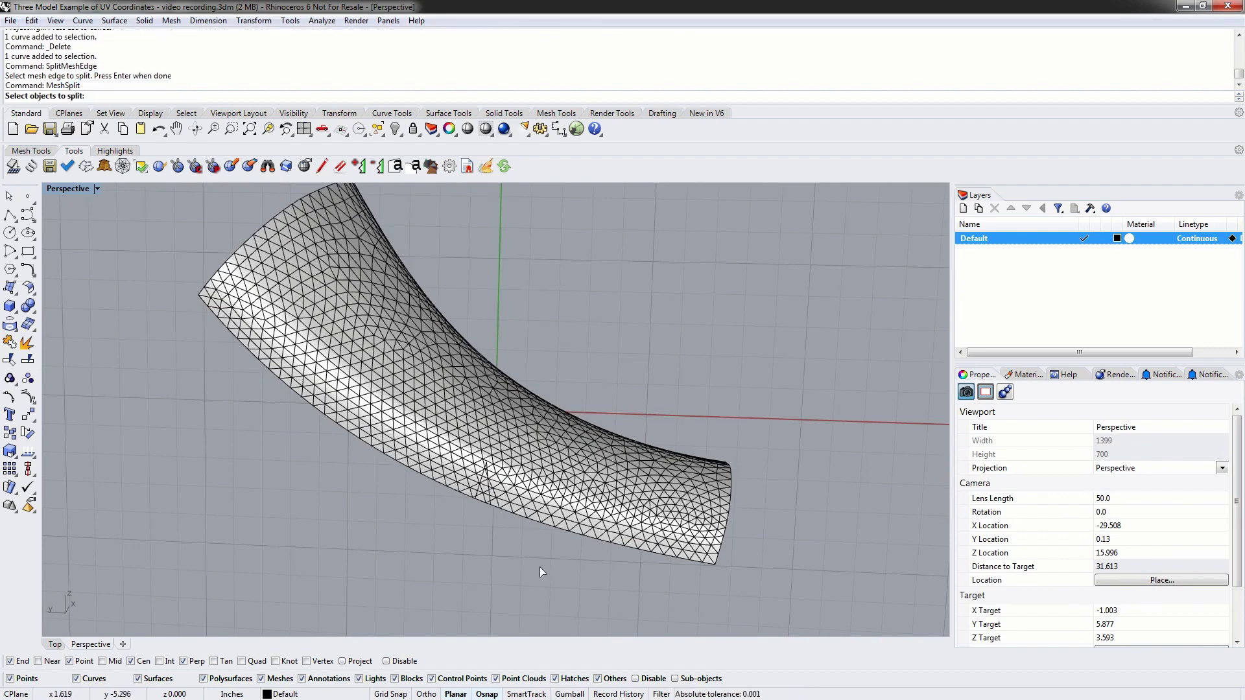
left_click(540, 501)
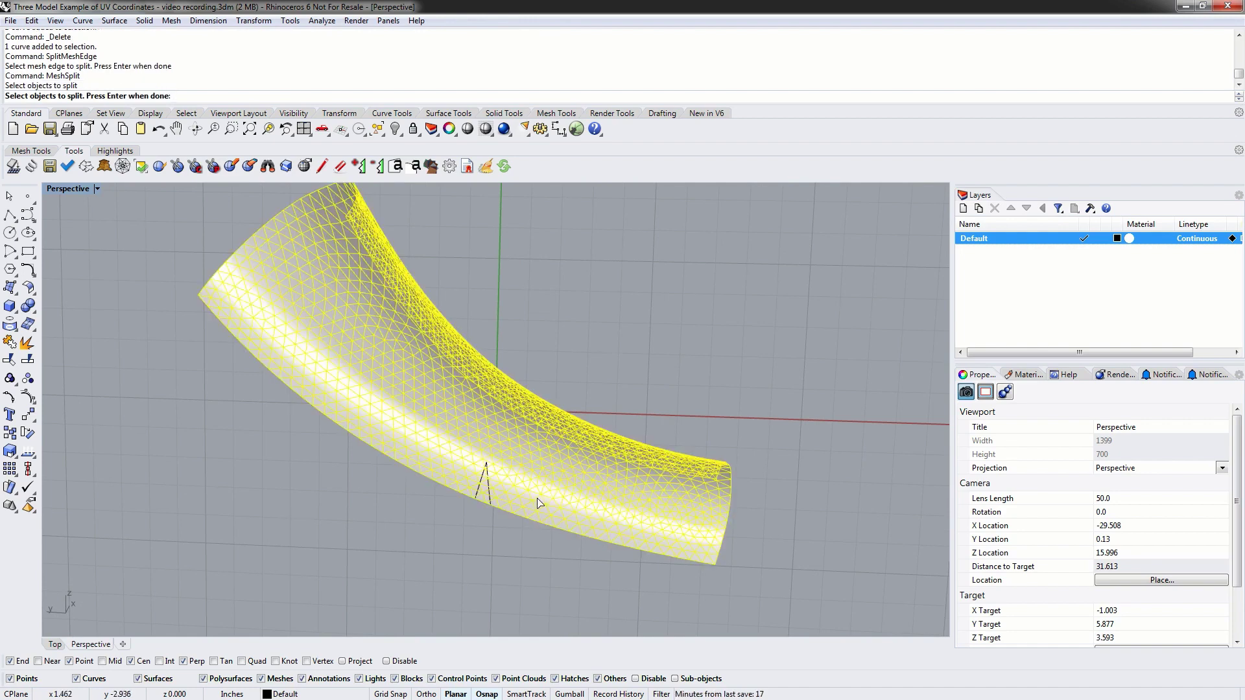
key("Return")
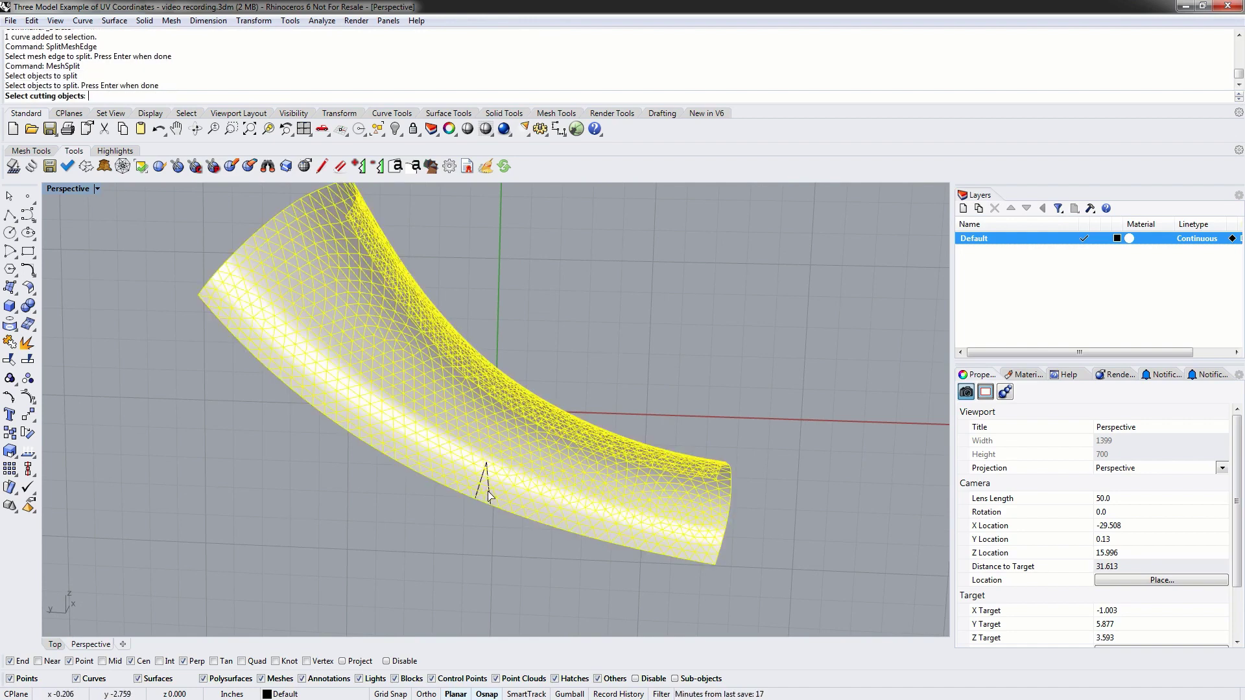
left_click(487, 492)
key("Return")
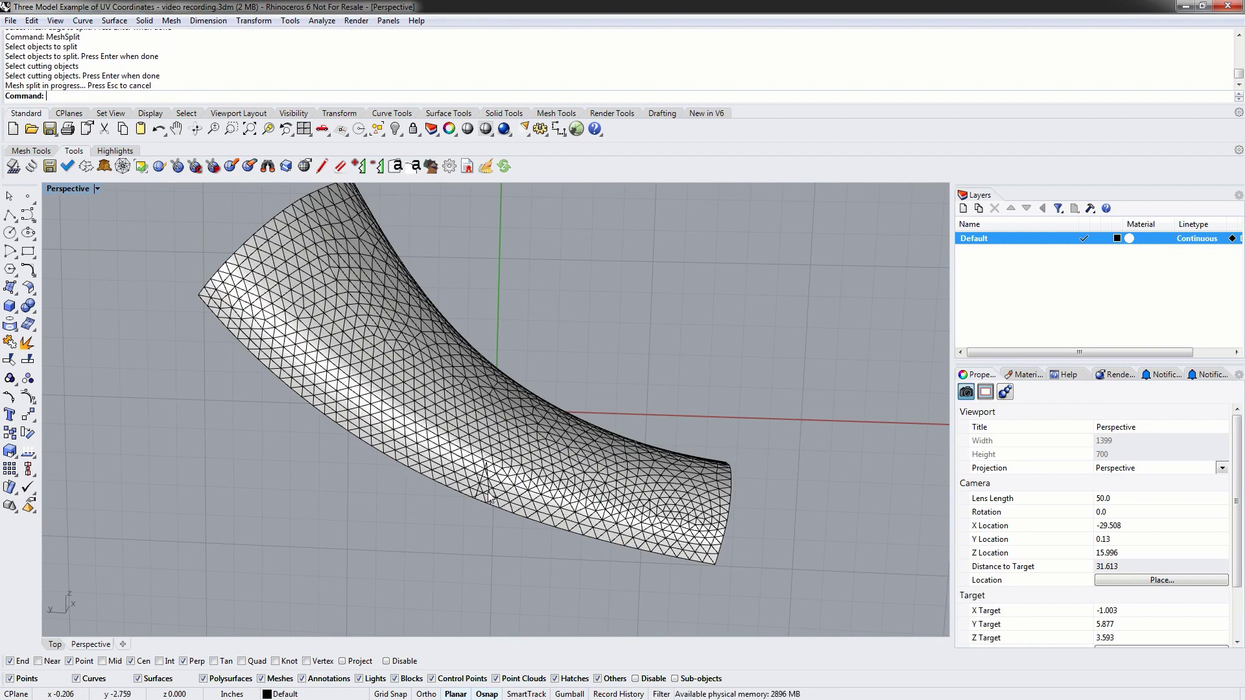
- Check up close whether the mesh is separated along the projected V curve at its lower edge
left_click(481, 503)
left_click(477, 516)
scroll(477, 512, "up", 2)
scroll(477, 518, "up", 2)
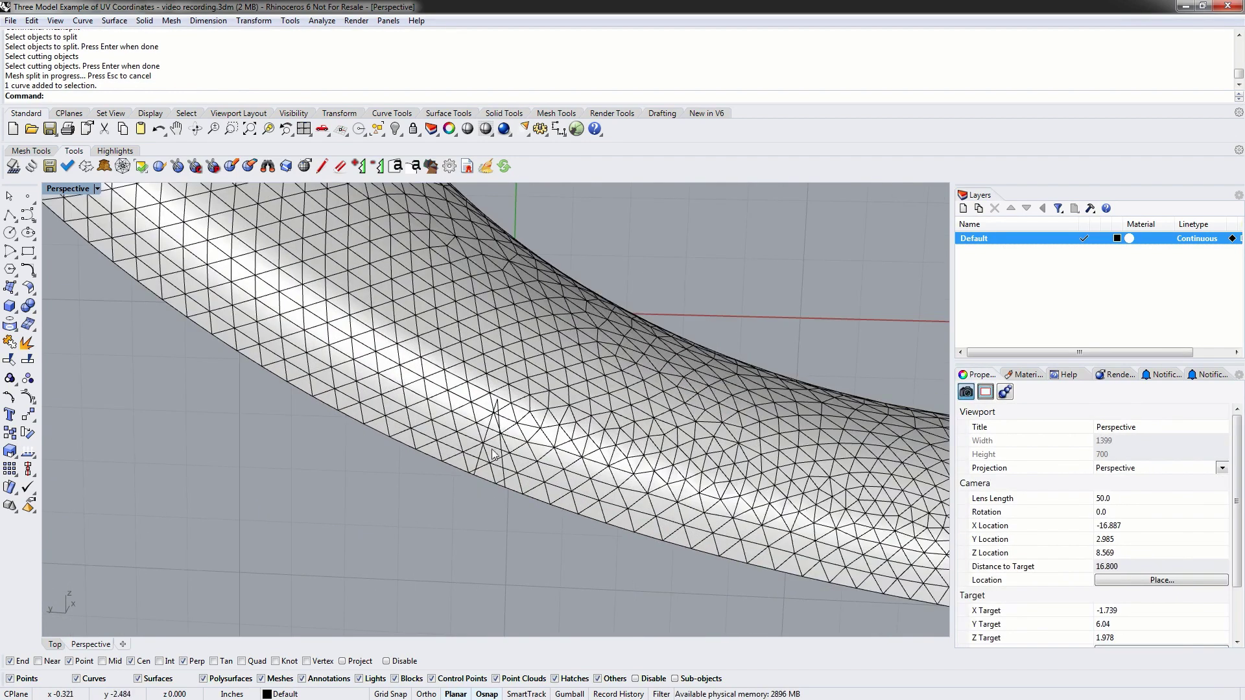
left_click(494, 453)
key("Escape")
right_click_drag(503, 484, 488, 570)
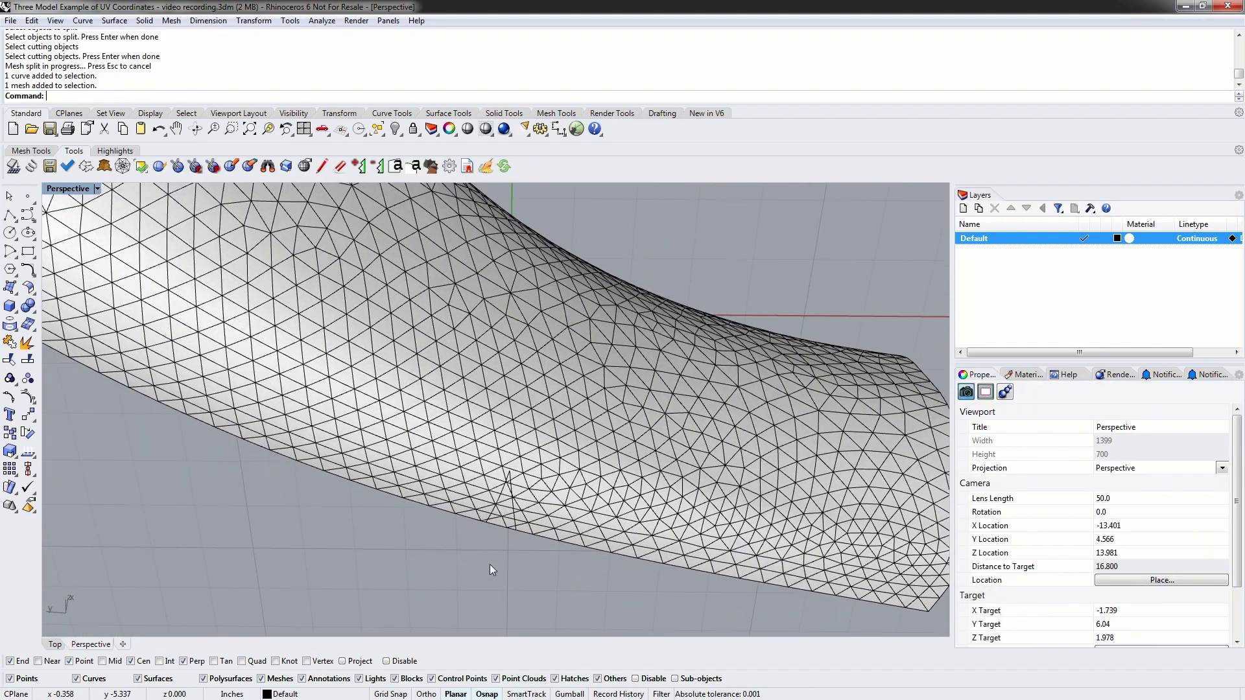
- Split the curved mesh along the projected V curve with SplitMeshWithCurve
type("SplitMe")
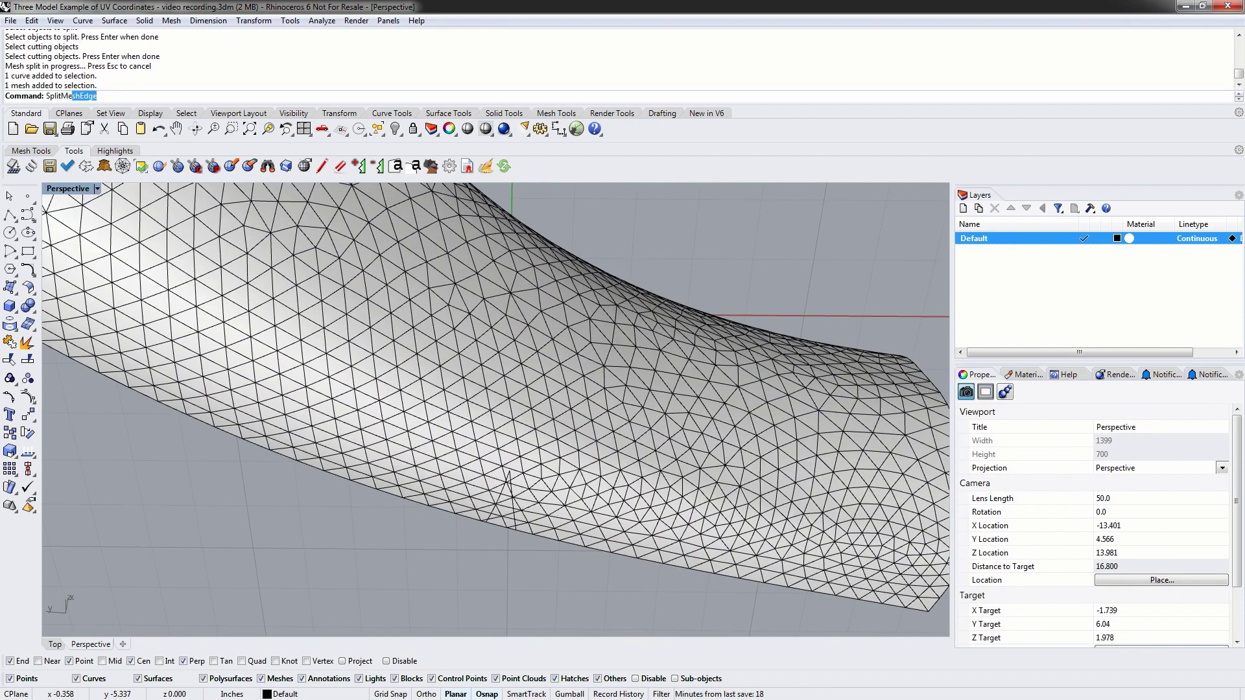
type("shWithCurv")
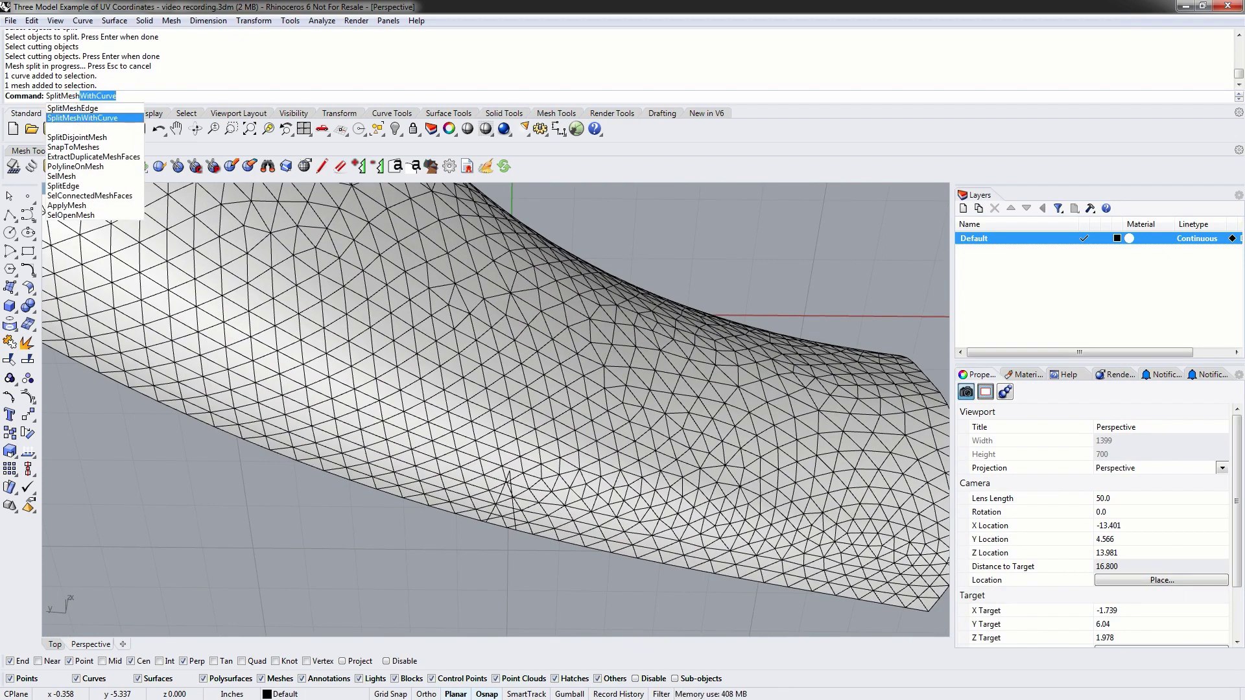
key("Return")
left_click(512, 517)
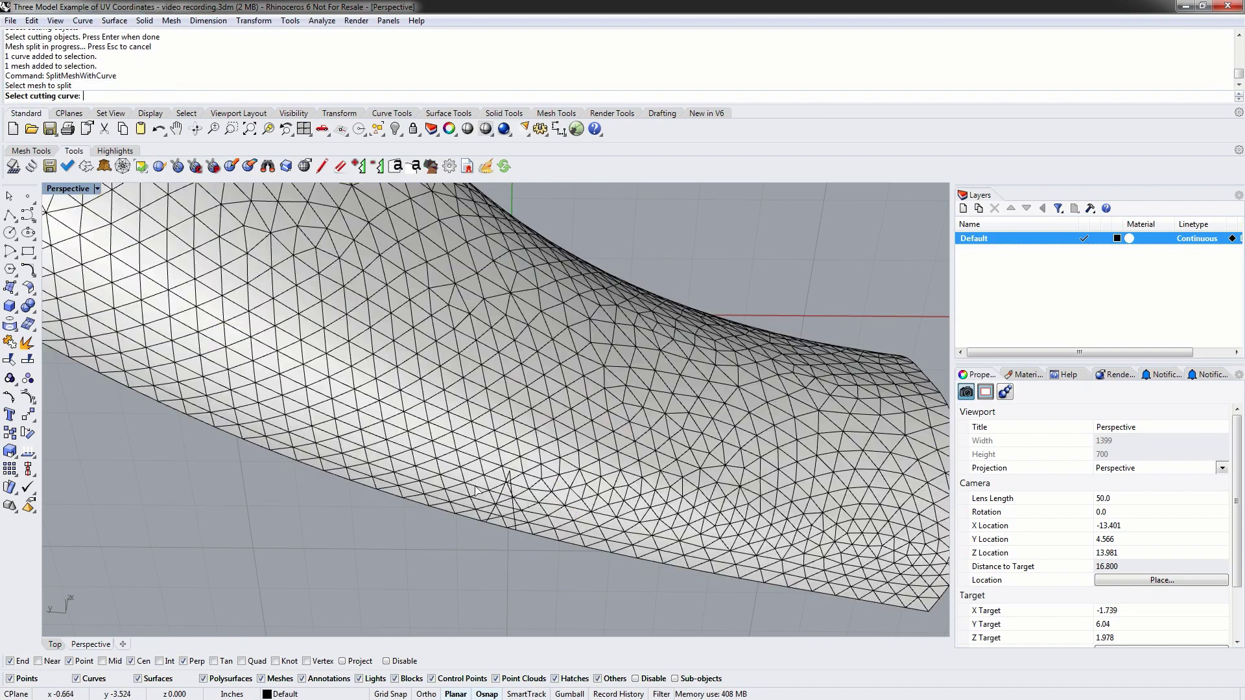
left_click(514, 523)
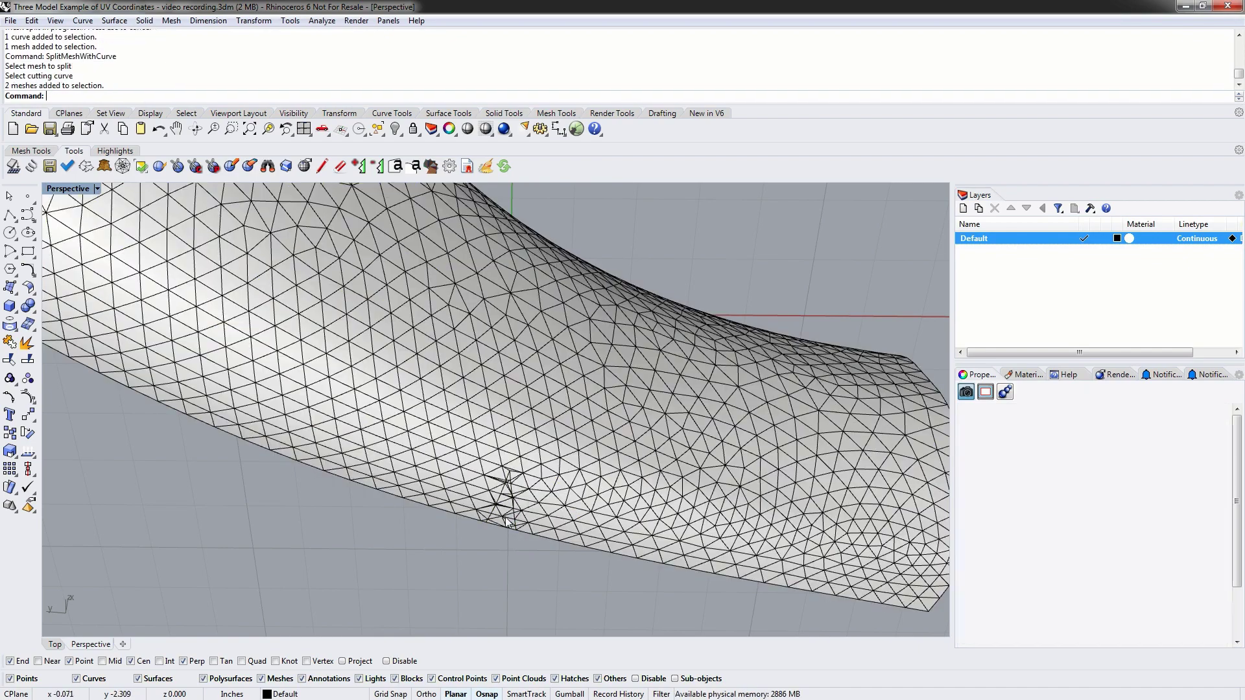
- Examine the curve and the split meshes up close around the V-shaped cut
left_click(508, 513)
scroll(510, 558, "up", 3)
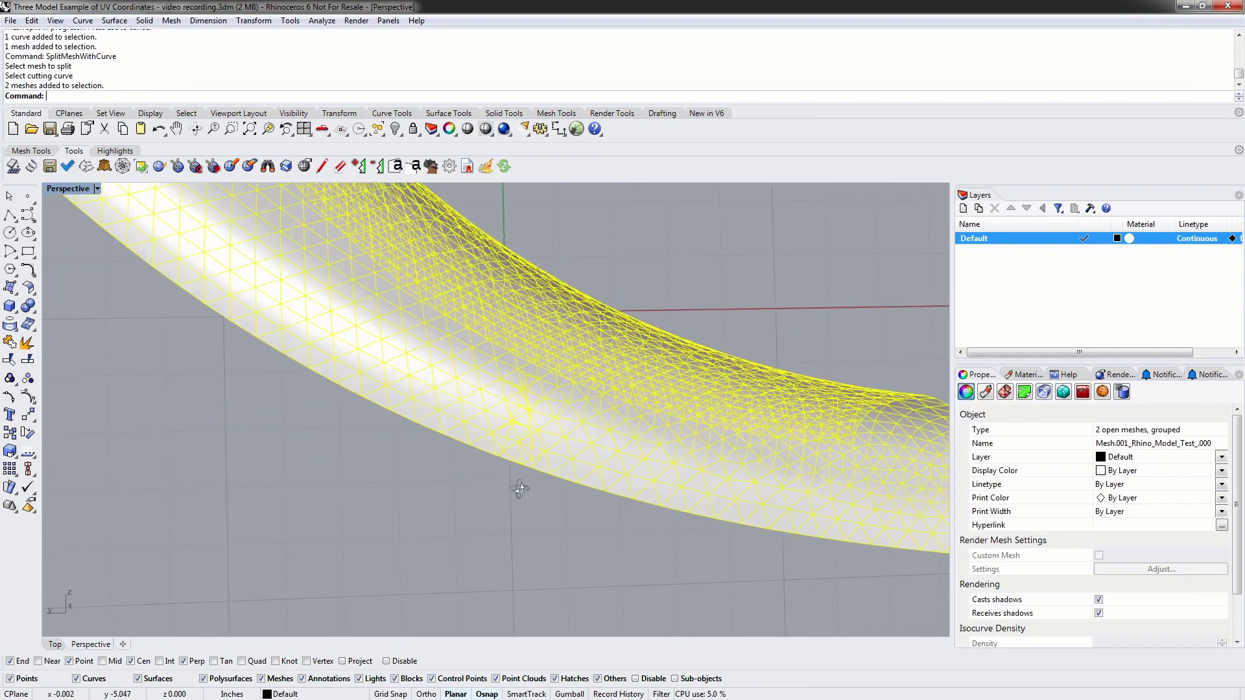
key("Escape")
left_click(504, 500)
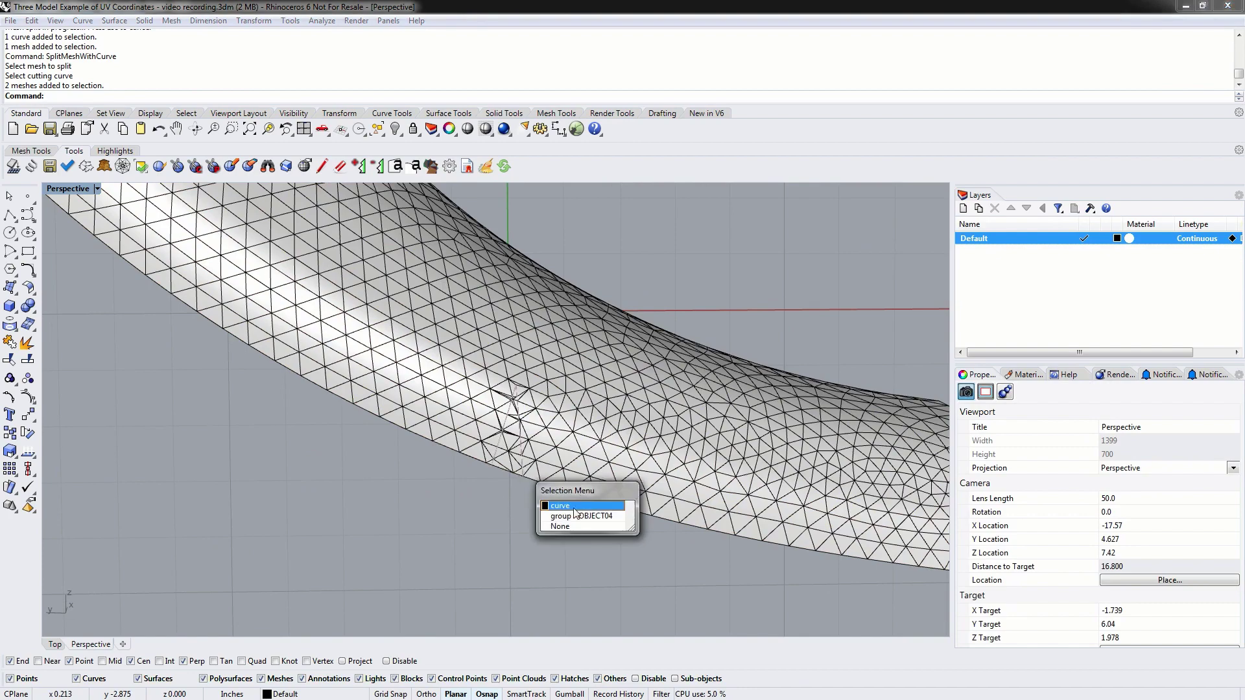
left_click(574, 508)
left_click(496, 470)
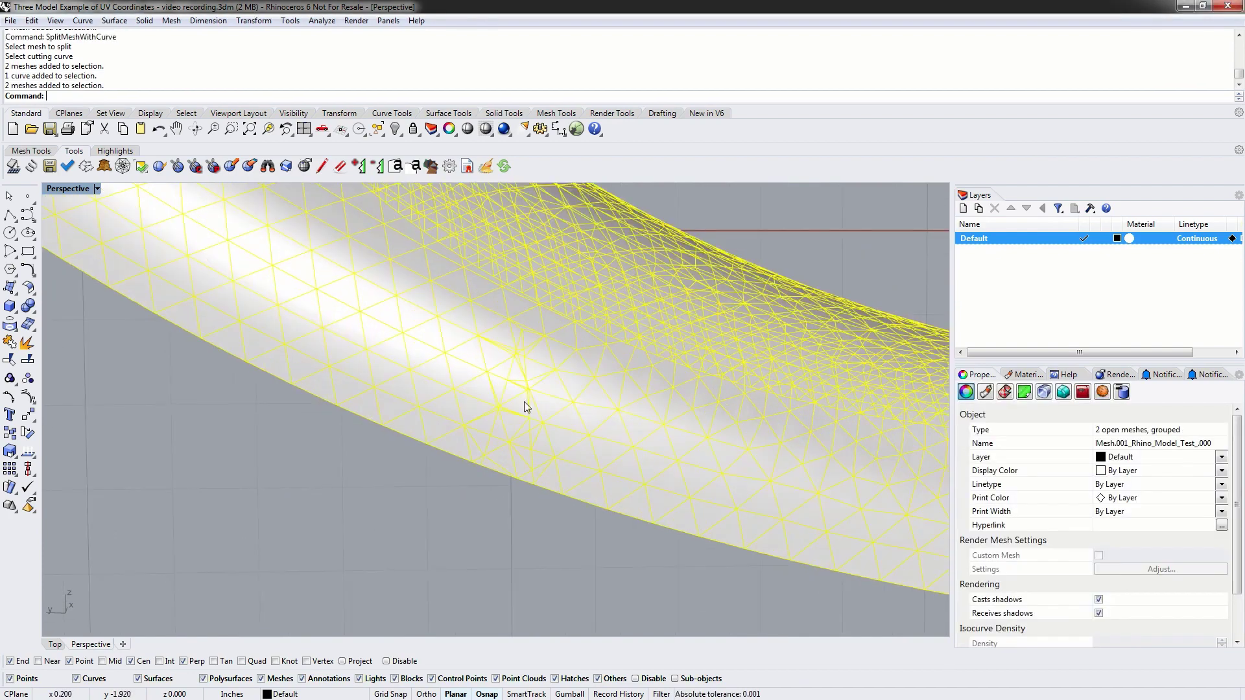
scroll(524, 407, "up", 2)
key("Escape")
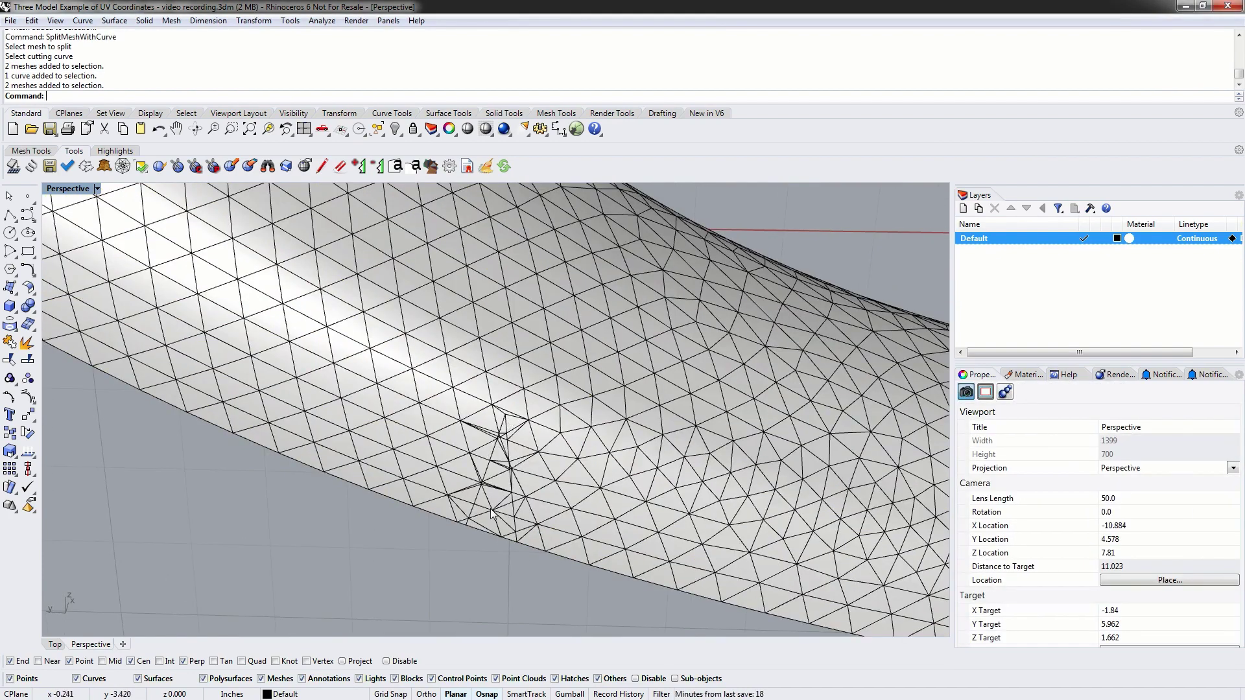
- Ungroup the two meshes produced by the split
left_click(491, 512)
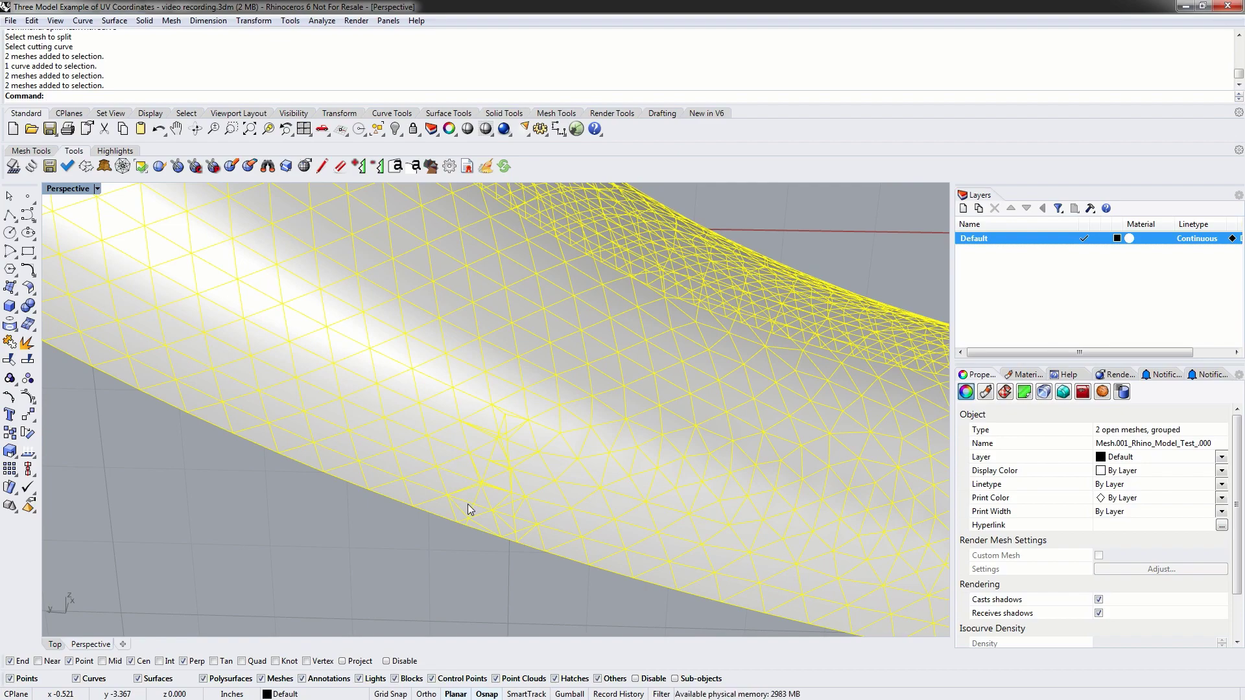
type("ungroup")
key("Return")
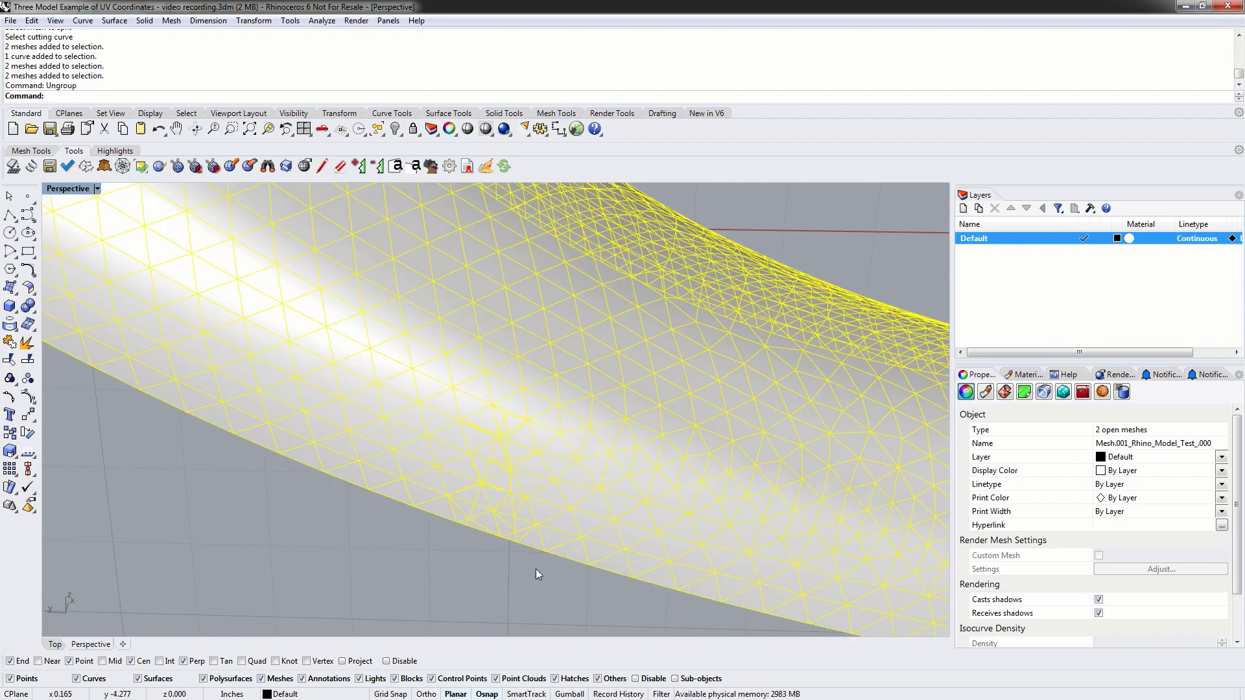
- Move the small V-shaped mesh piece out of its notch, clear of the main mesh's lower edge
left_click(535, 574)
left_click(494, 516)
right_click_drag(494, 515, 478, 567)
left_click_drag(473, 536, 299, 579)
left_click(363, 530)
right_click_drag(464, 552, 503, 450)
right_click_drag(548, 303, 496, 360)
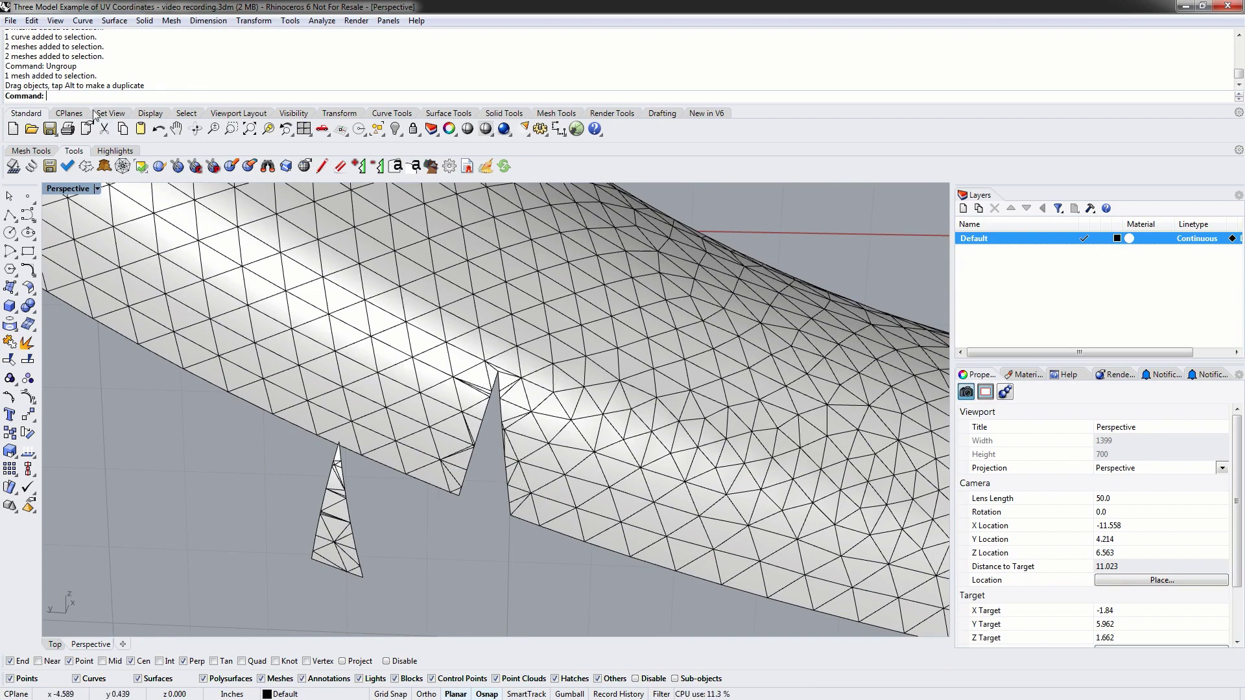
- Undo the piece move, ungrouping, both mesh splits, the deletion and the curve projection, back to the original V curve
left_click(158, 129)
left_click(158, 130)
left_click(157, 130)
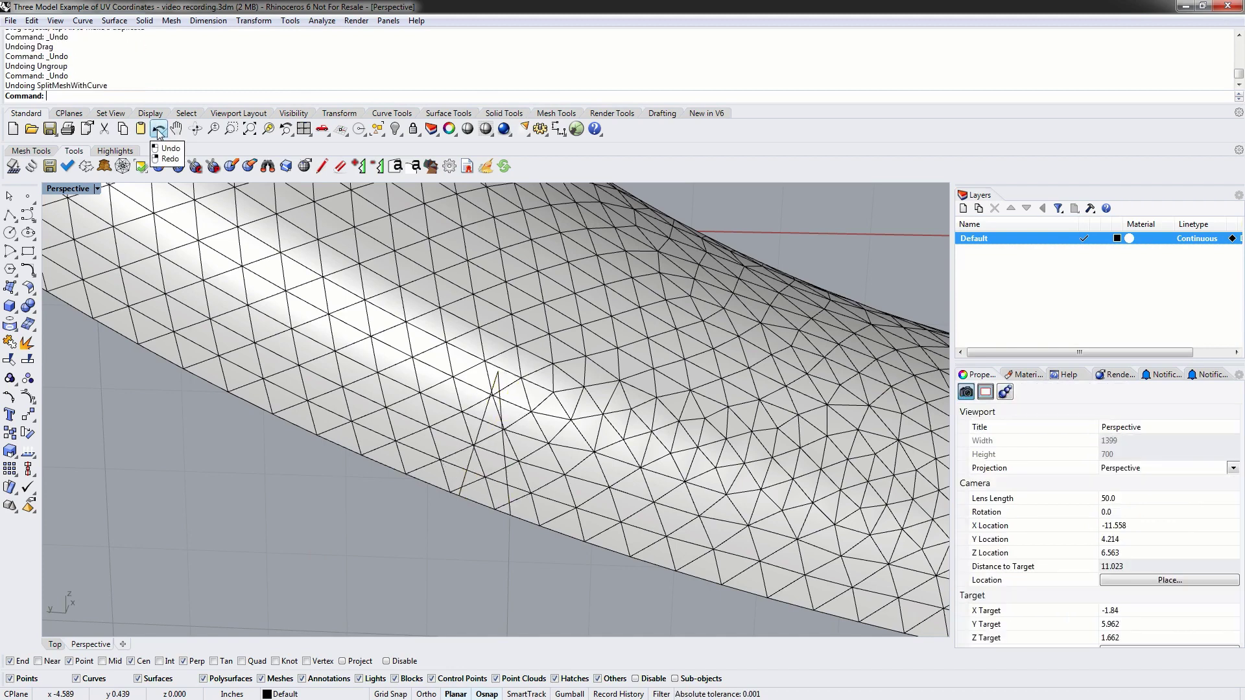
left_click(158, 130)
left_click(157, 130)
left_click(158, 129)
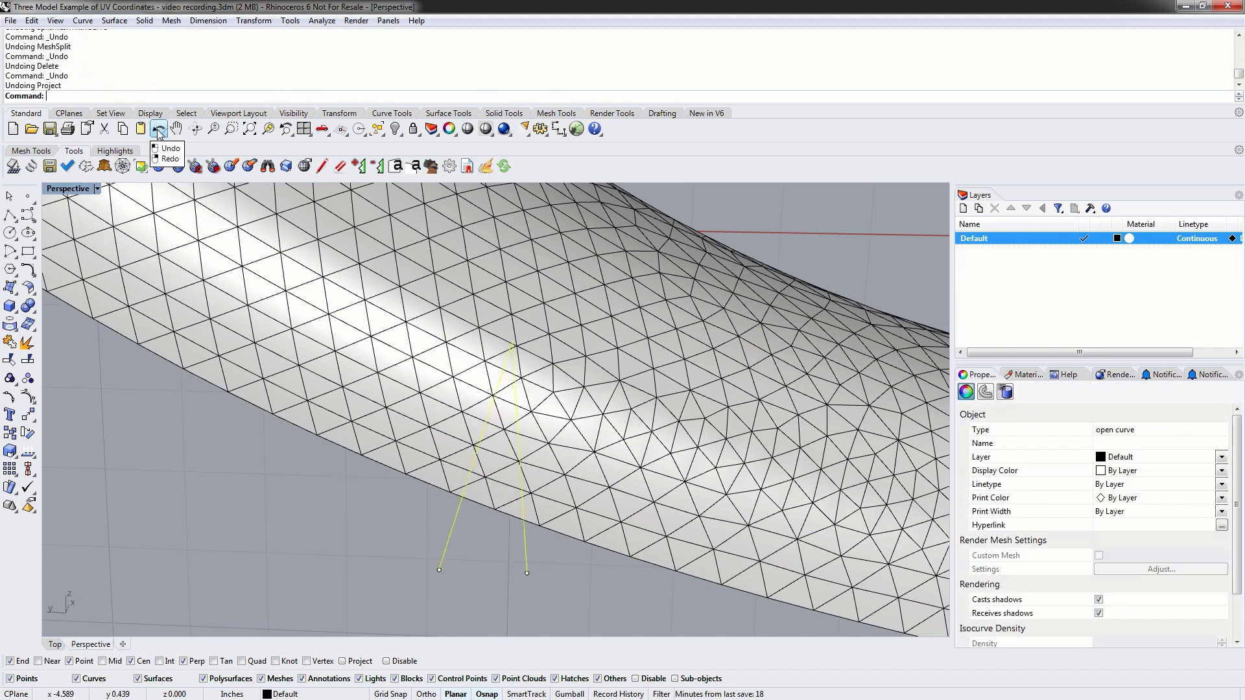
- Split the curved mesh with MeshSplit, using the original unprojected V curve as the cutting object
right_click_drag(99, 316, 301, 400)
scroll(302, 400, "down", 5)
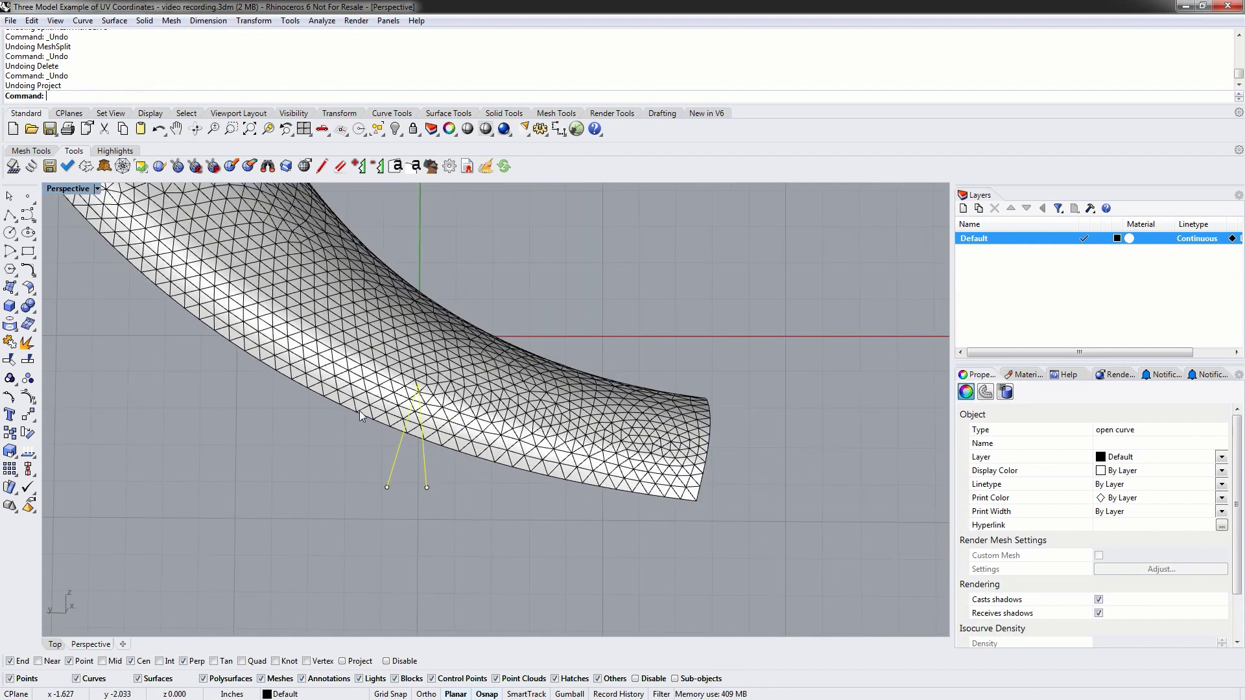
left_click(327, 464)
type("MeshSplit")
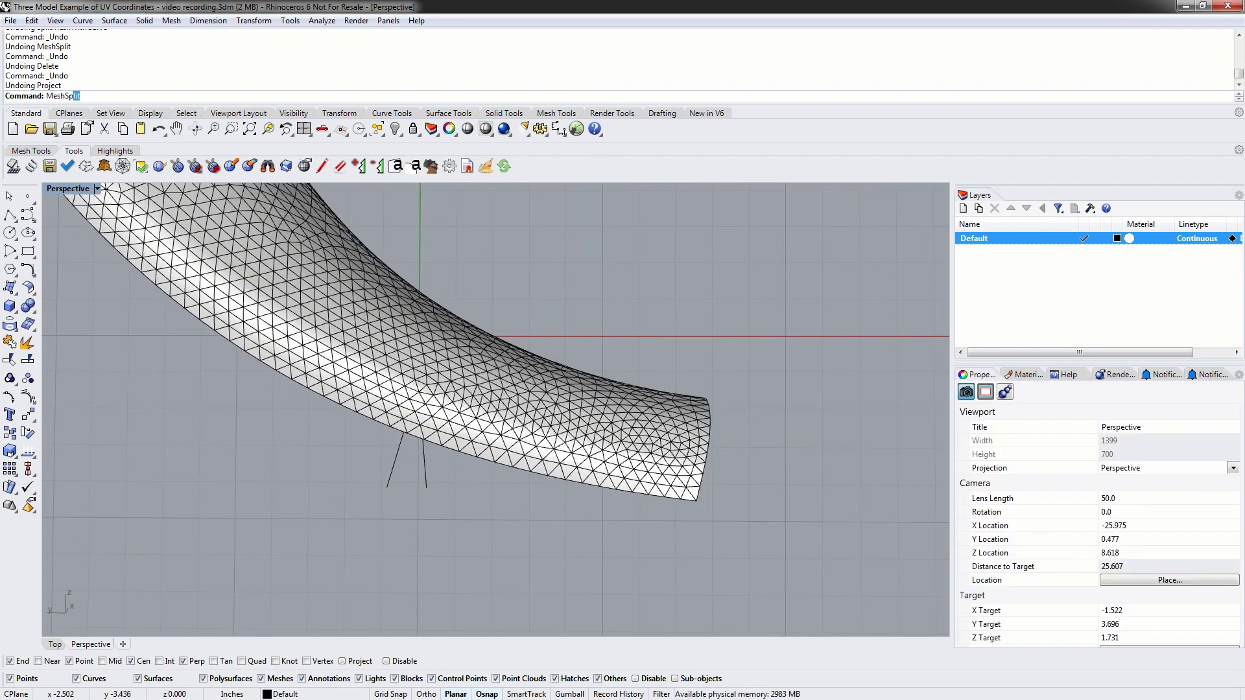
key("Return")
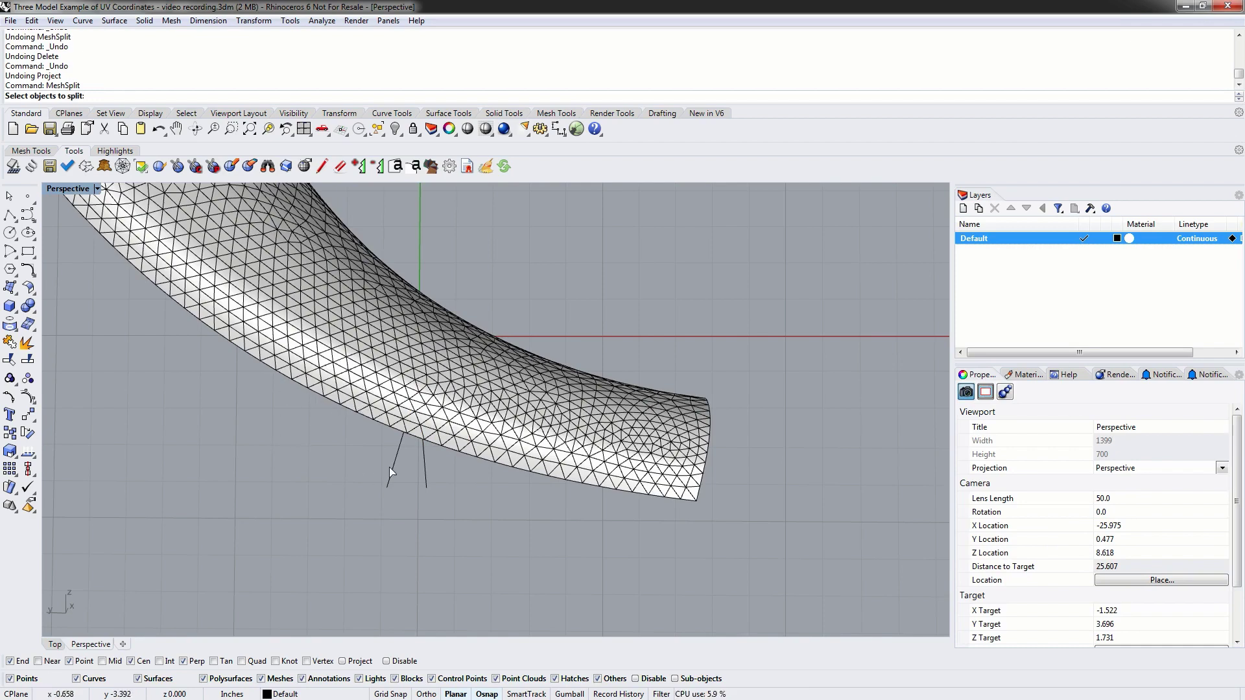
left_click(350, 350)
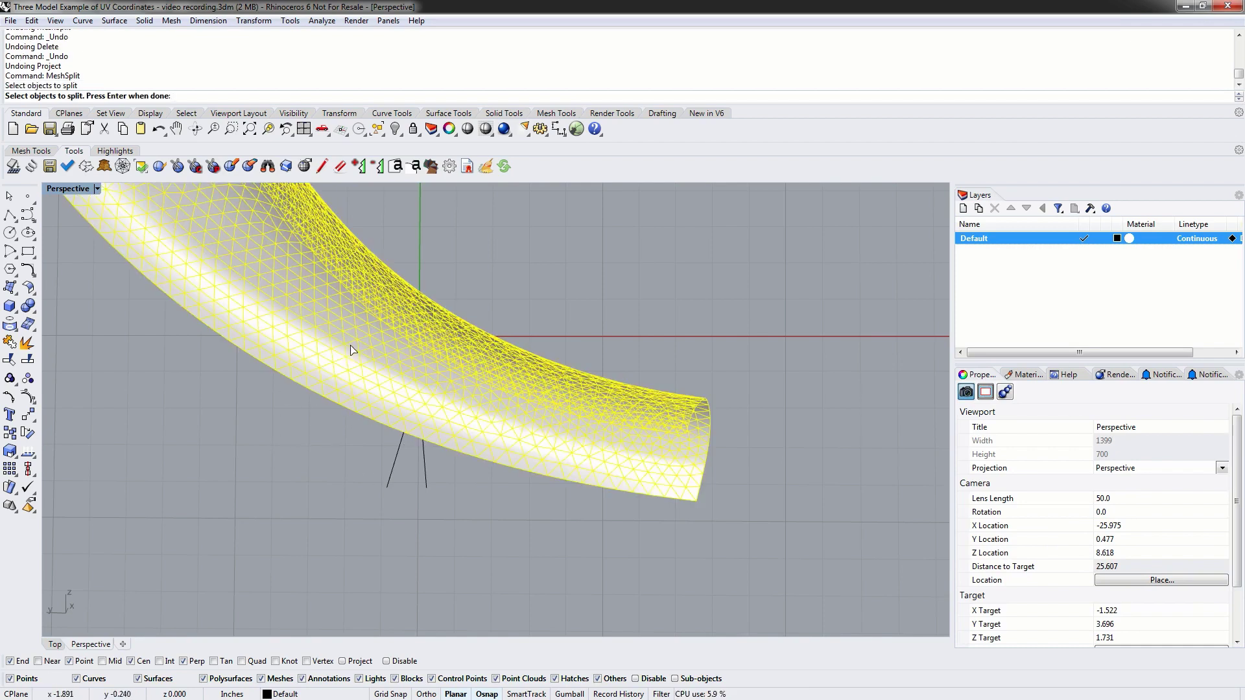
key("Return")
left_click(393, 469)
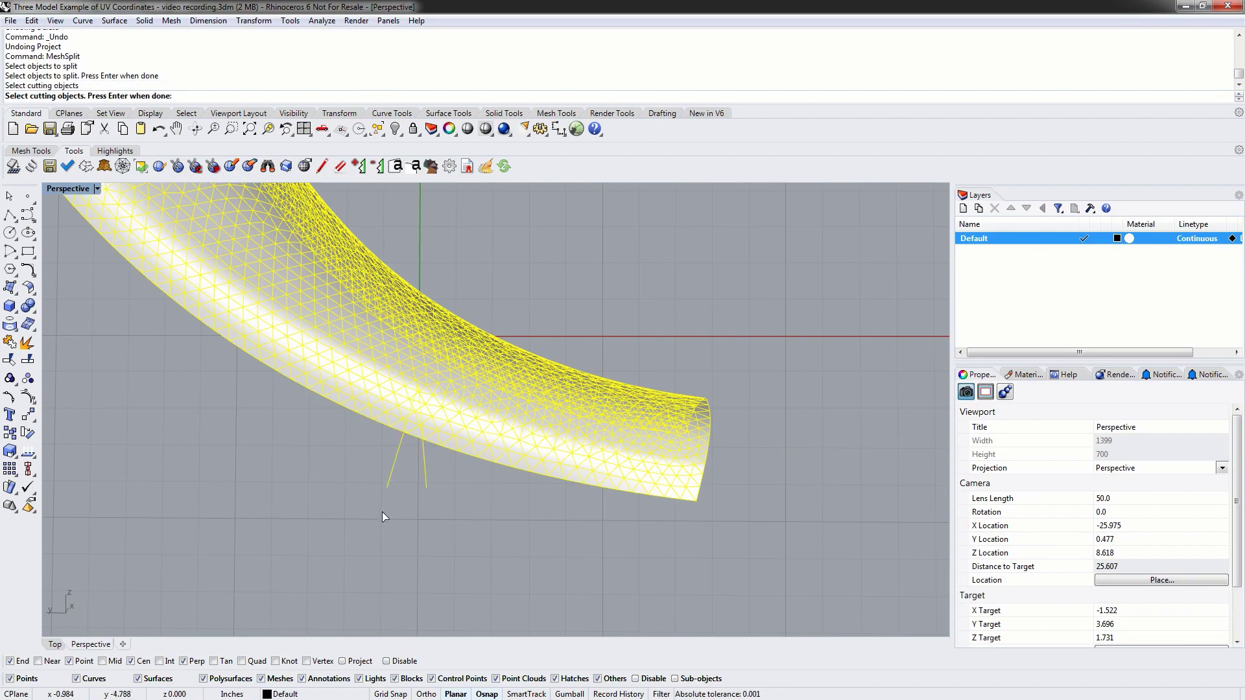
key("Return")
- Ungroup the two meshes produced by MeshSplit and clear the selection
mouse_move(308, 440)
right_mouse_down()
mouse_move(320, 467)
mouse_move(336, 459)
mouse_move(320, 462)
right_mouse_up()
scroll(363, 454, "up", 4)
left_click(415, 433)
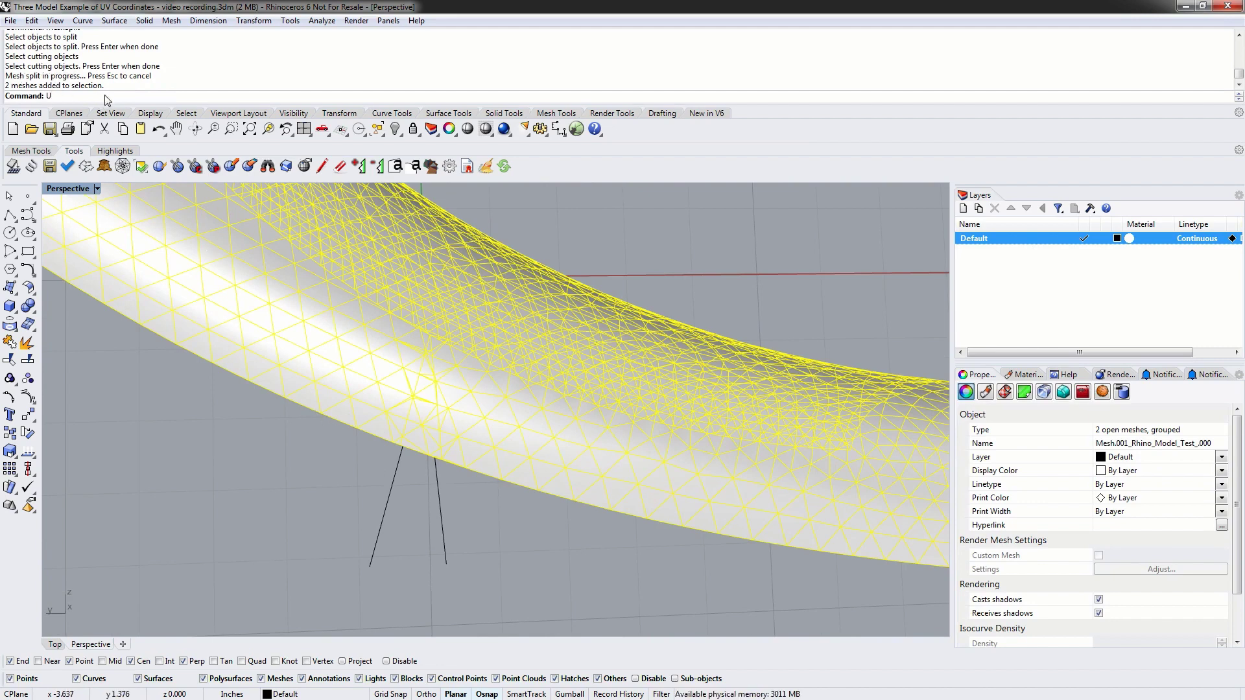
type("ngroup")
key("Return")
left_click(151, 503)
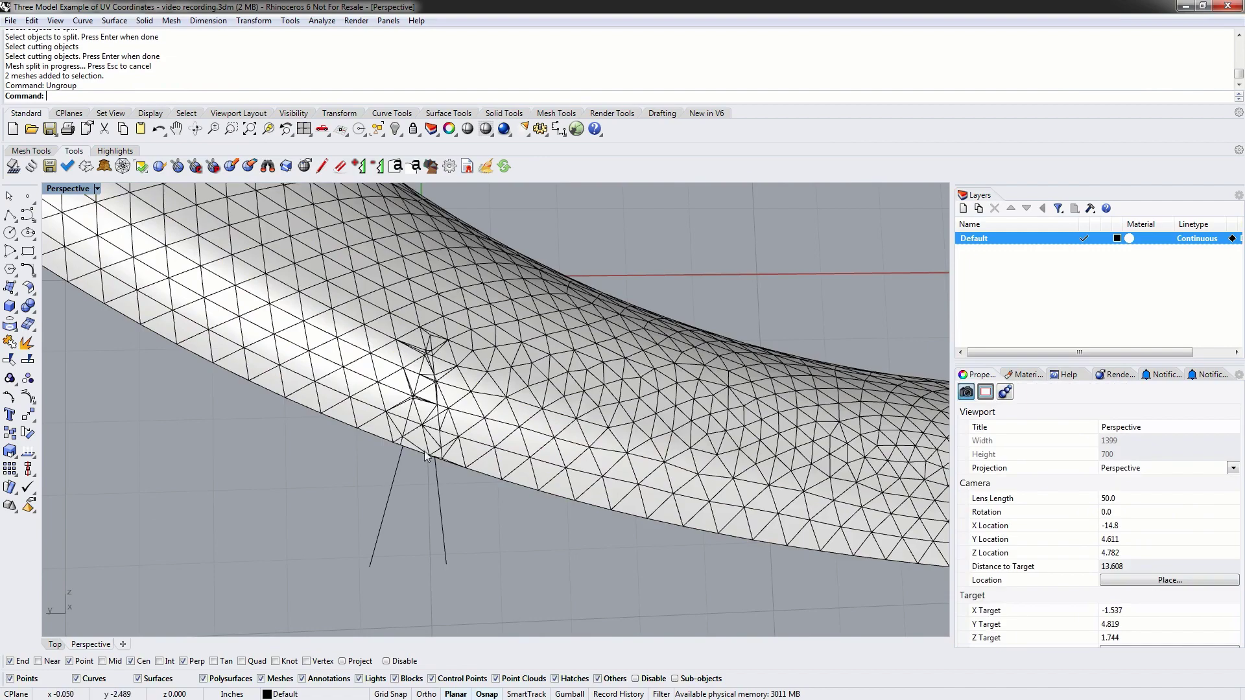
- Move the V-shaped piece away from the main mesh's lower edge and examine the notch from several angles
left_click_drag(425, 455, 196, 424)
left_click(197, 423)
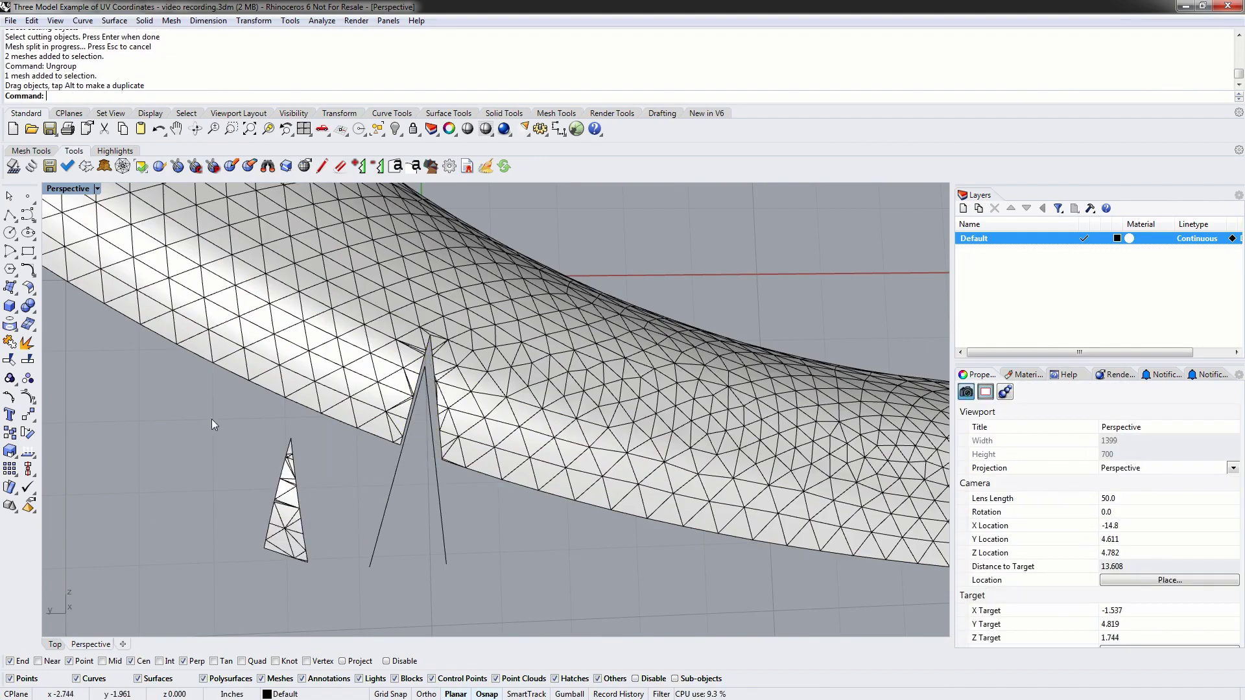
right_click_drag(211, 418, 323, 409)
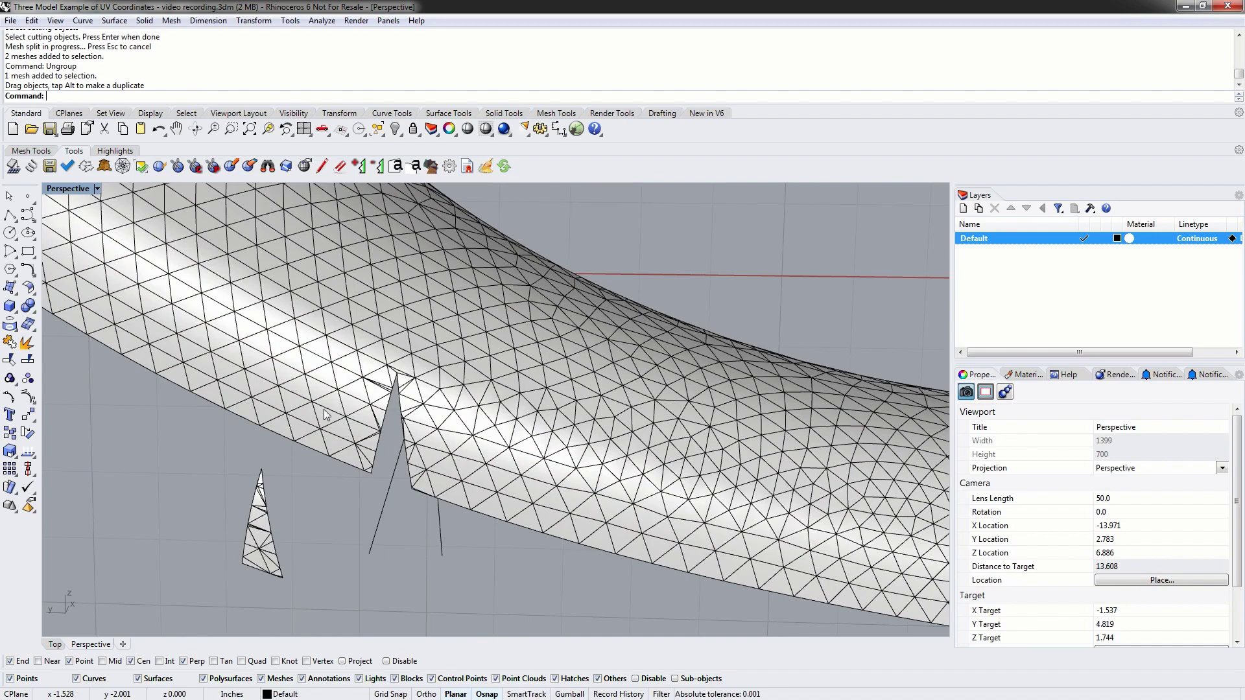
right_click_drag(326, 415, 326, 394)
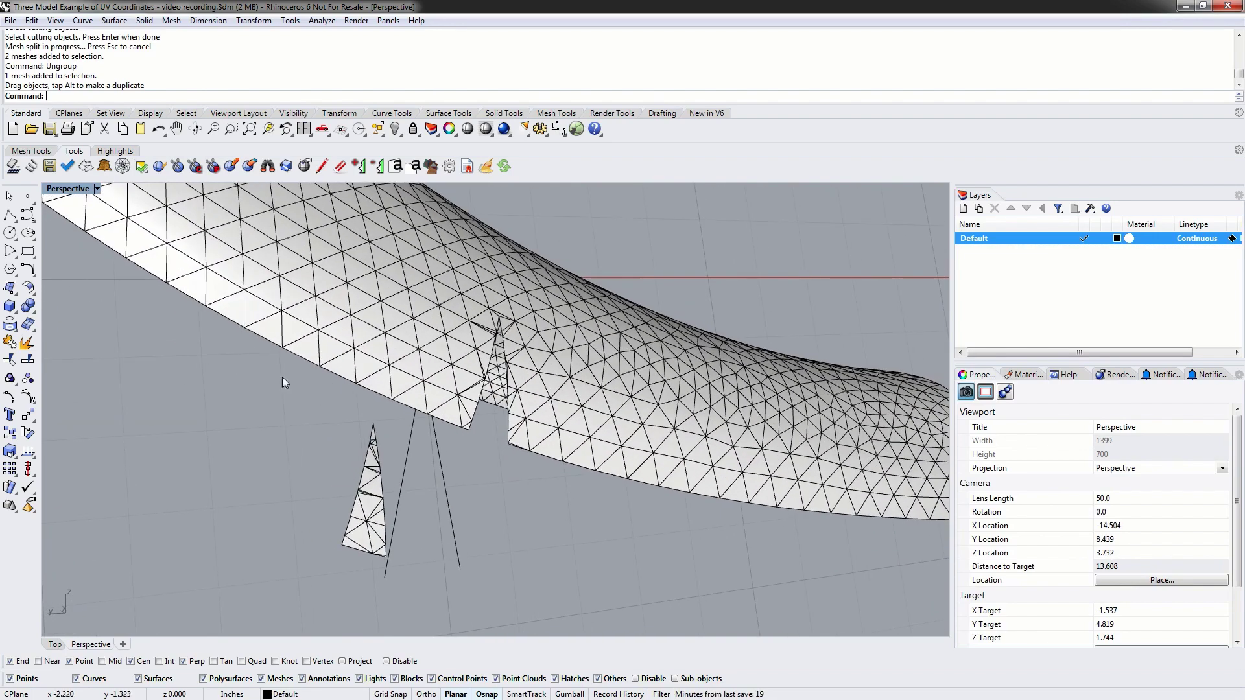